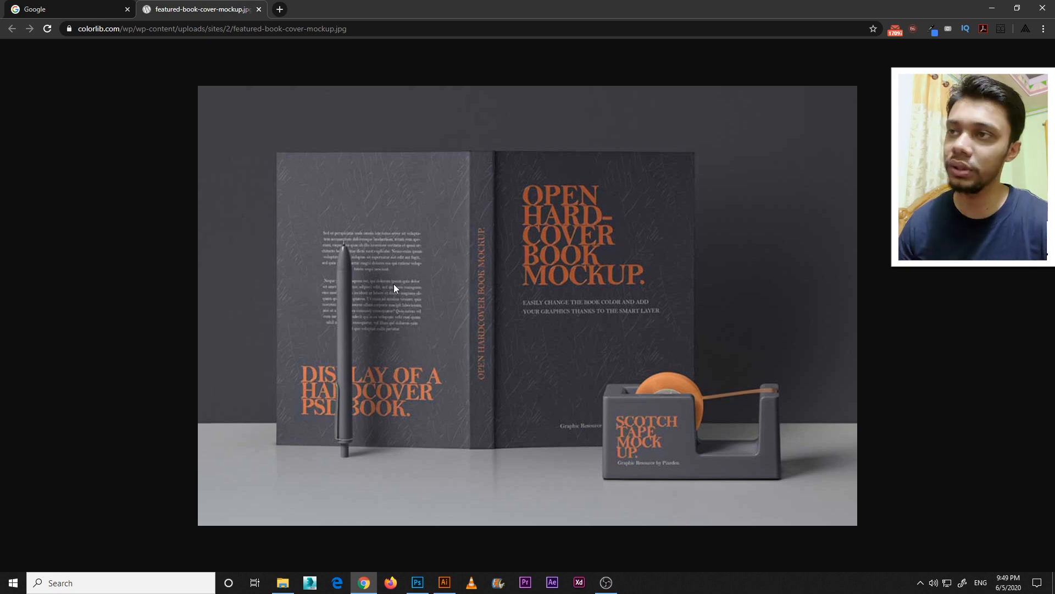
Switch to Illustrator's new document setup and launch the Windows Calculator for working out the cover width
{"action": "left_click", "coordinate": [445, 582]}
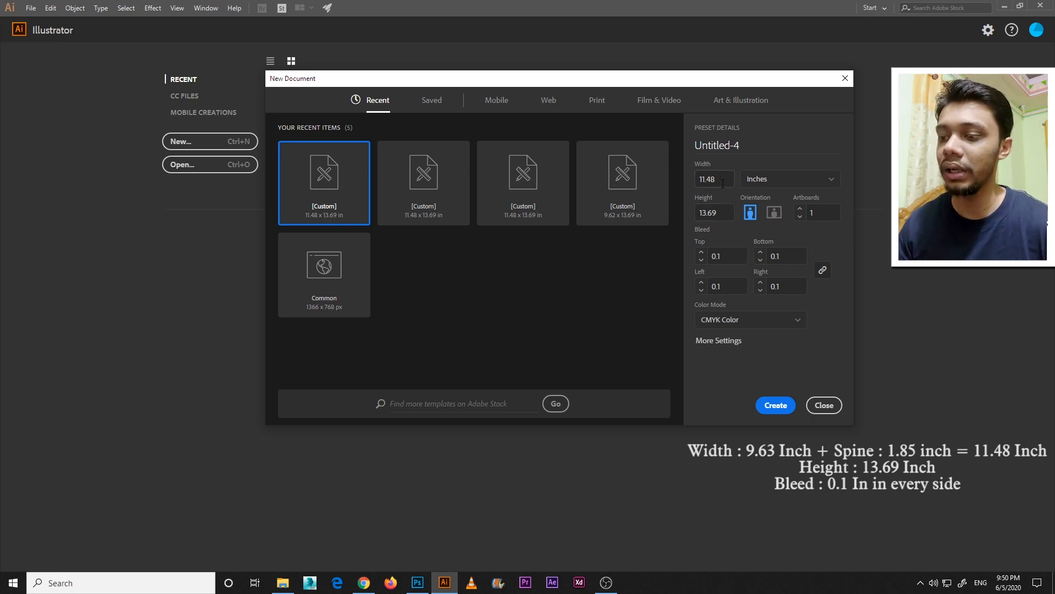
{"action": "key", "text": "super"}
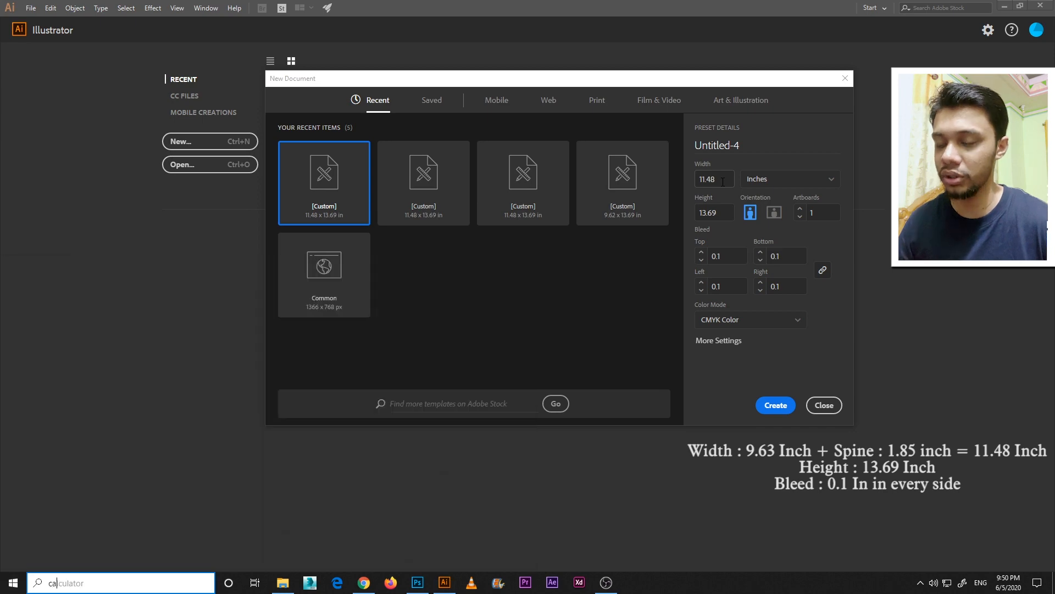
{"action": "type", "text": "cal"}
{"action": "key", "text": "Return"}
Add the 9.63 inch cover width and the 1.85 inch spine in the calculator, and minimize it
{"action": "left_click", "coordinate": [408, 349]}
{"action": "left_click", "coordinate": [403, 505]}
{"action": "left_click", "coordinate": [404, 395]}
{"action": "left_click", "coordinate": [407, 448]}
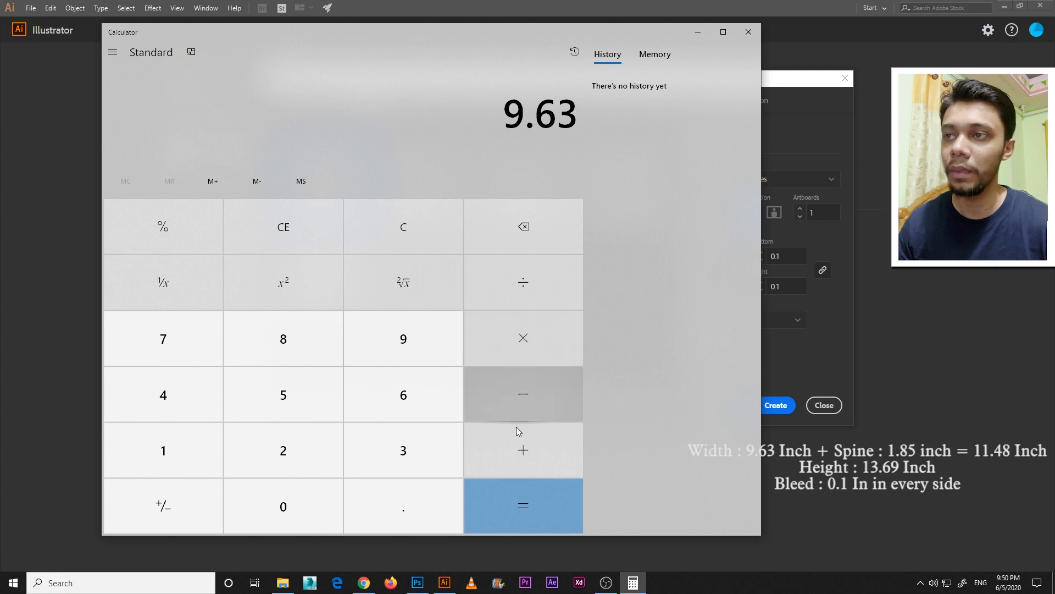
{"action": "left_click", "coordinate": [517, 443]}
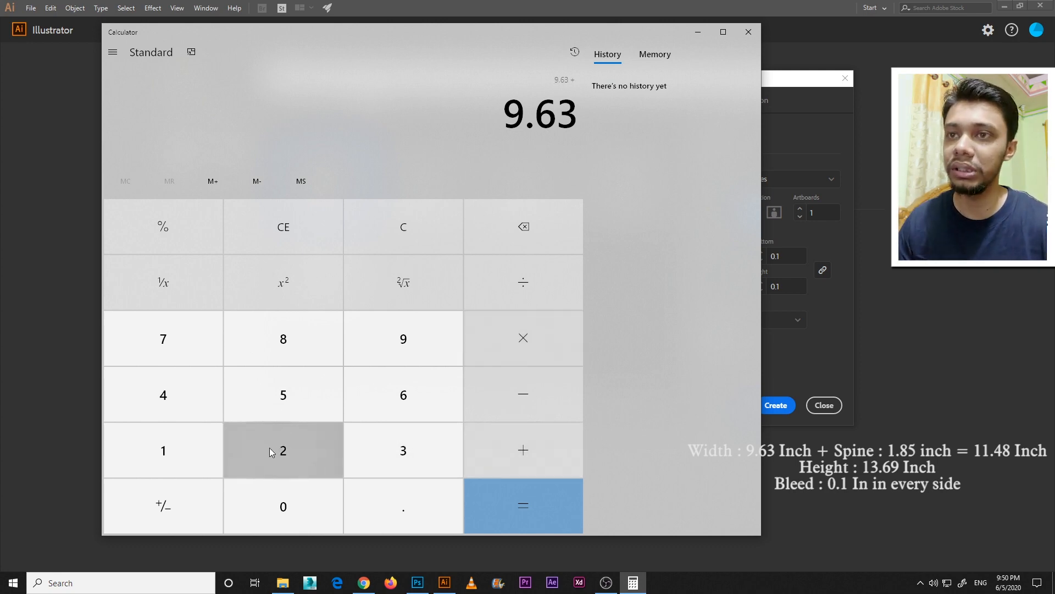
{"action": "left_click", "coordinate": [212, 455]}
{"action": "left_click", "coordinate": [373, 504]}
{"action": "left_click", "coordinate": [291, 346]}
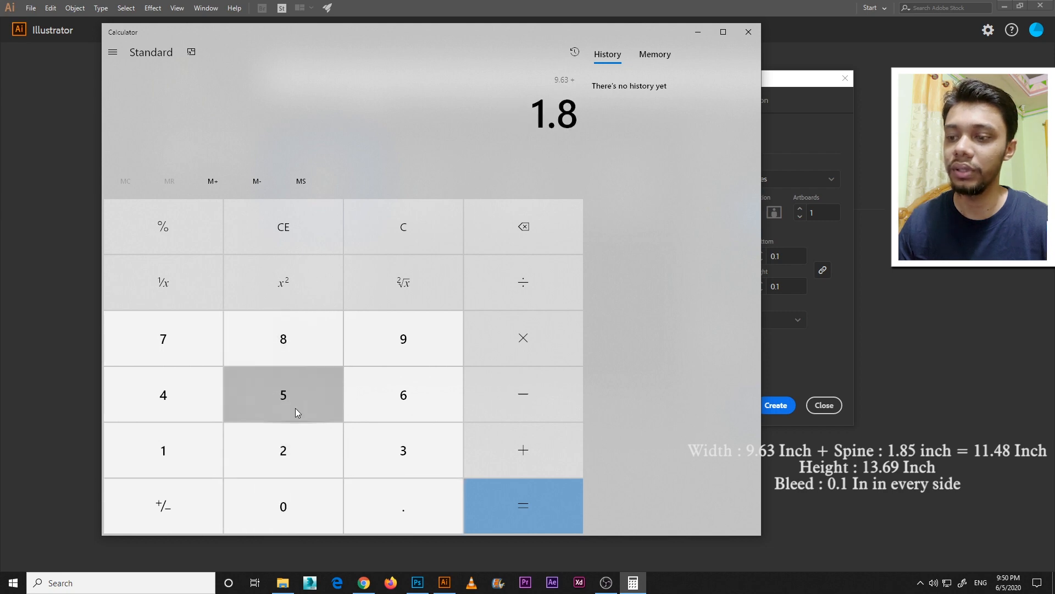
{"action": "left_click", "coordinate": [295, 408]}
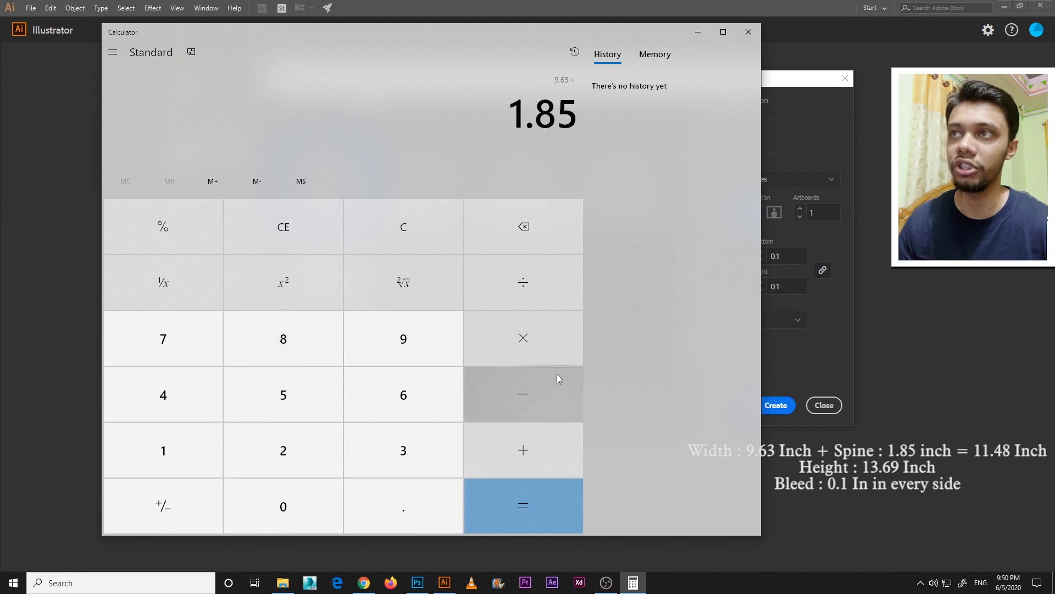
{"action": "left_click", "coordinate": [527, 496]}
{"action": "left_click_drag", "start_coordinate": [566, 34], "coordinate": [439, 34]}
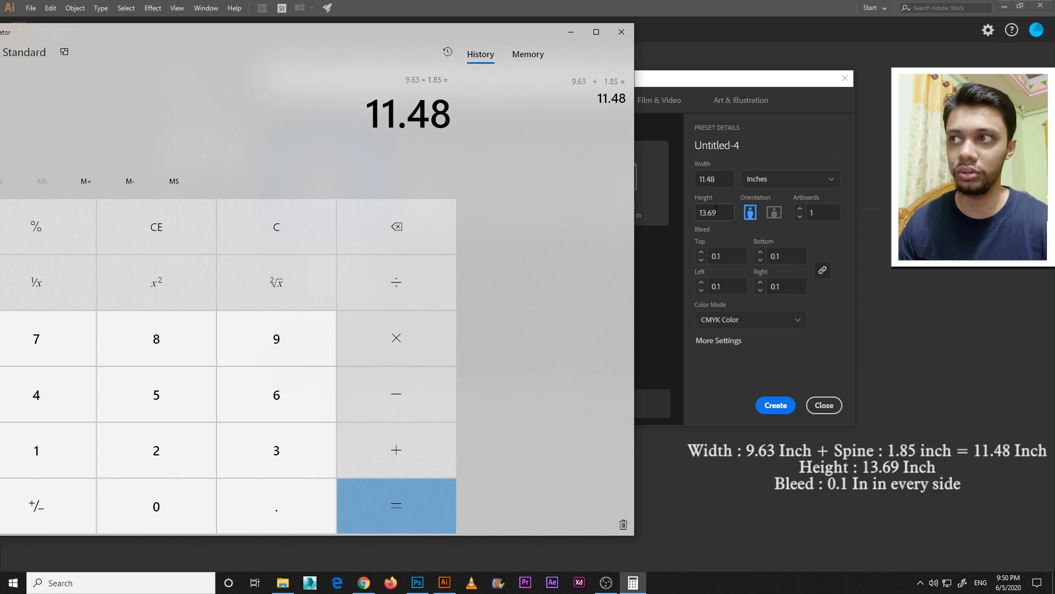
{"action": "left_click", "coordinate": [571, 31]}
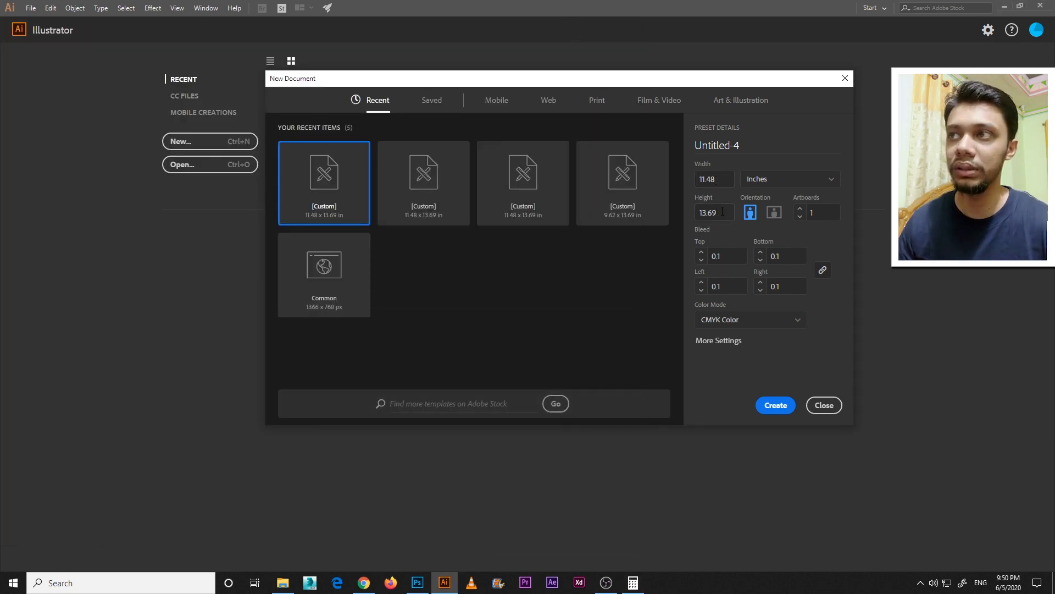
Create the document at 11.48 × 13.69 inches with 0.1 inch bleed on every side and CMYK color
{"action": "left_click", "coordinate": [721, 177]}
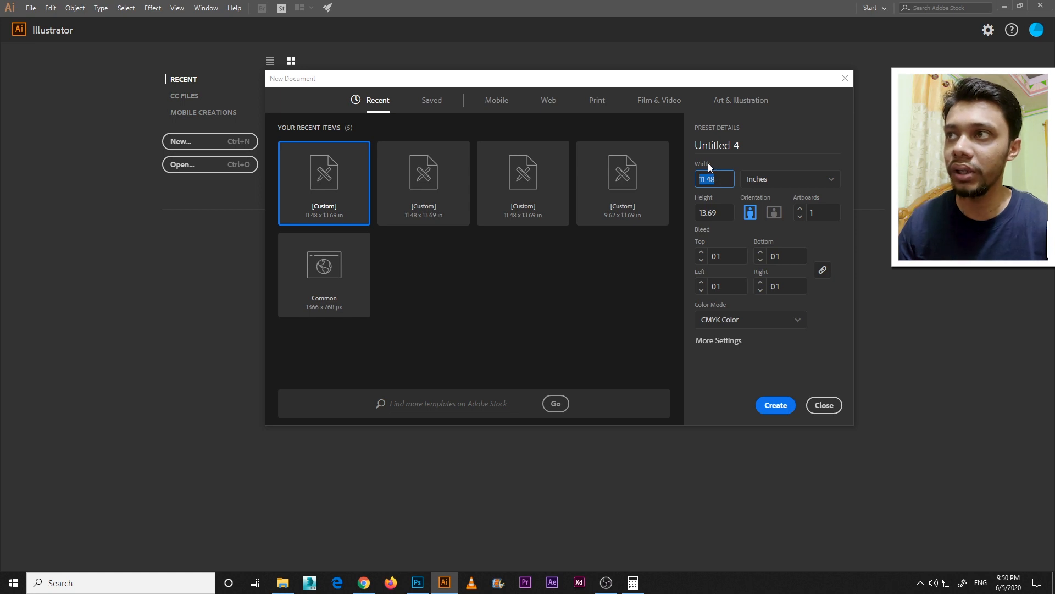
{"action": "left_click", "coordinate": [721, 215]}
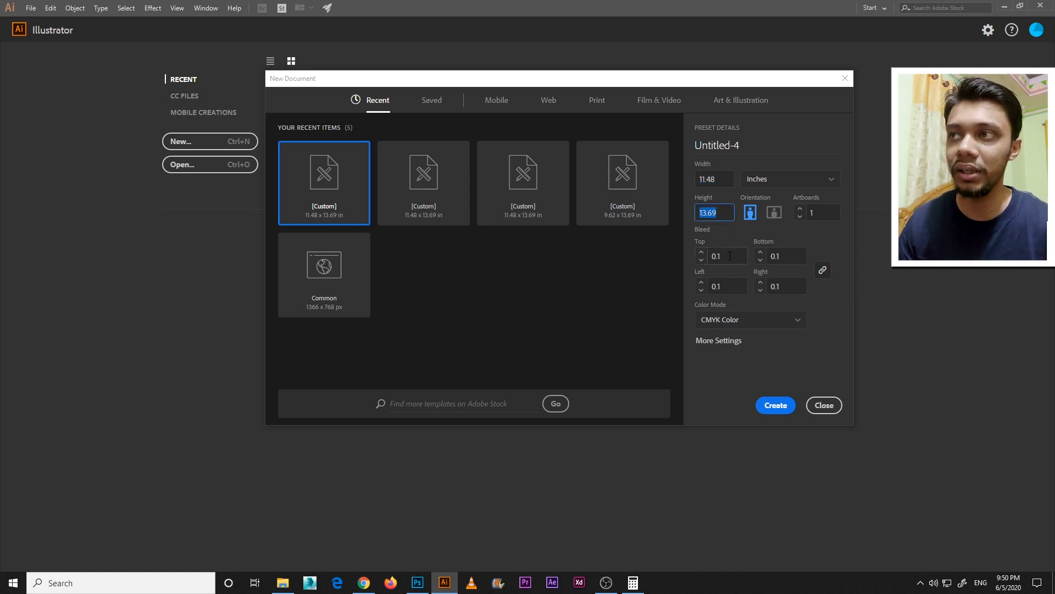
{"action": "left_click", "coordinate": [701, 342]}
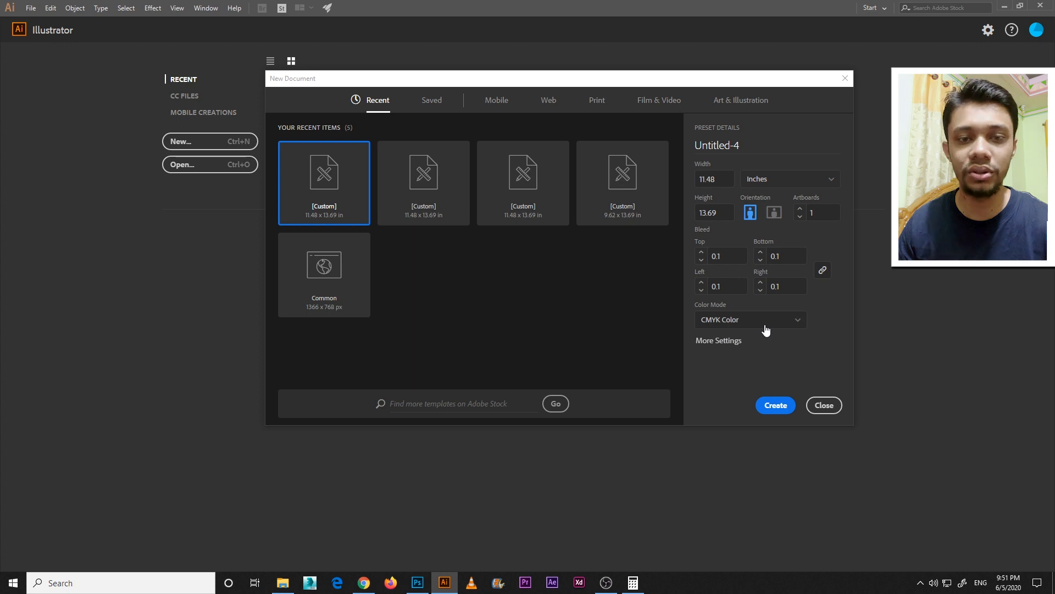
{"action": "left_click", "coordinate": [770, 408]}
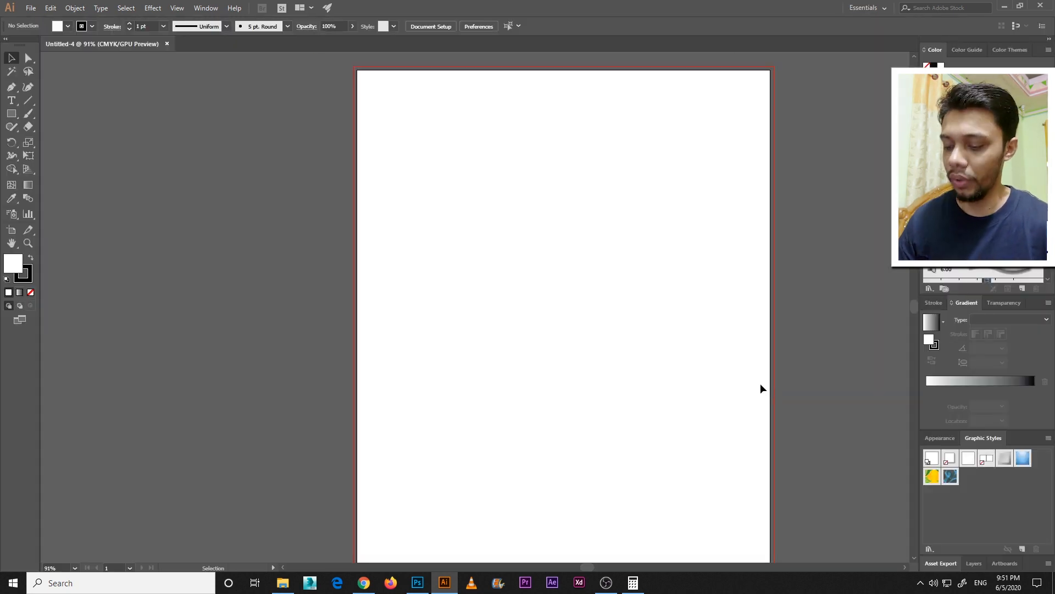
Draw a vertical line about 14.81 in long across the artboard's full height and move it to about X 2.63 in
{"action": "key", "text": "ctrl+minus"}
{"action": "left_click_drag", "start_coordinate": [671, 364], "coordinate": [604, 367]}
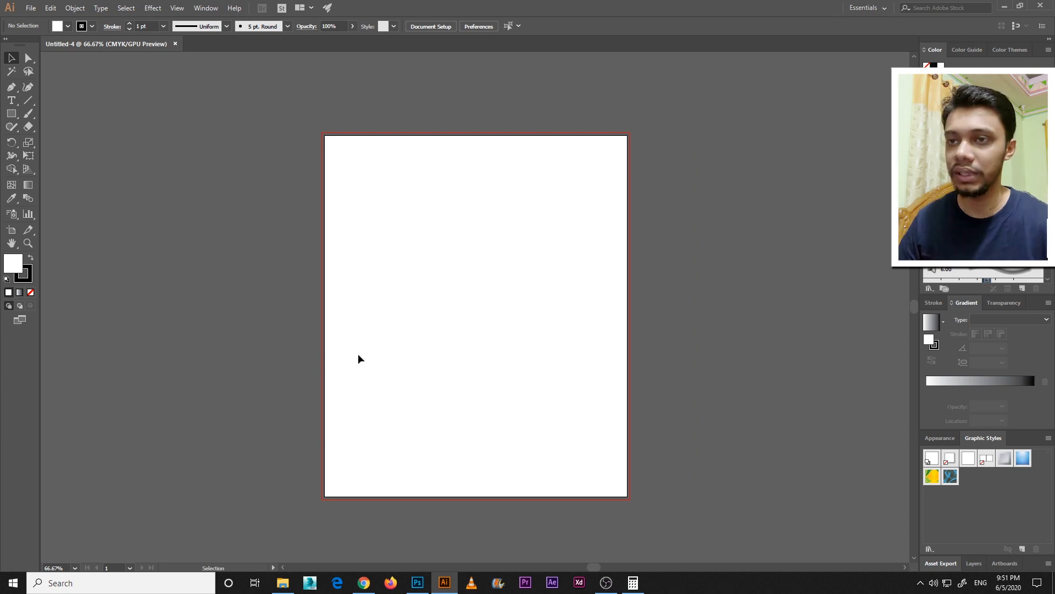
{"action": "left_click", "coordinate": [28, 100]}
{"action": "left_click", "coordinate": [62, 104]}
{"action": "left_click_drag", "start_coordinate": [374, 123], "coordinate": [418, 514]}
{"action": "key", "text": "v"}
{"action": "left_click", "coordinate": [332, 253]}
{"action": "left_click", "coordinate": [374, 271]}
{"action": "left_click_drag", "start_coordinate": [374, 270], "coordinate": [394, 274]}
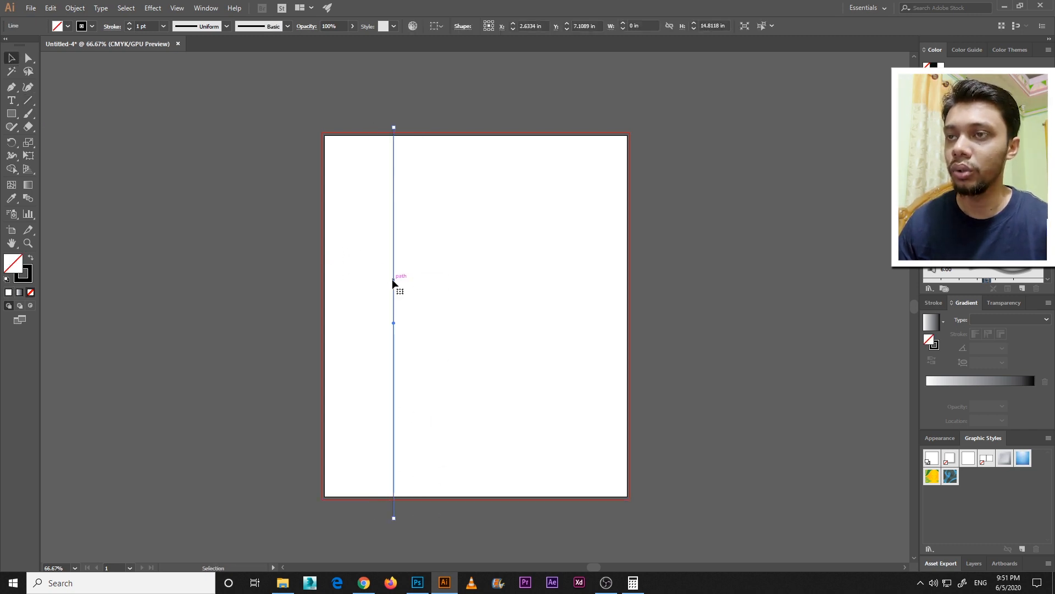
Check the spine width in the calculator and set the vertical line's X position to 1.84 in
{"action": "left_click", "coordinate": [632, 581]}
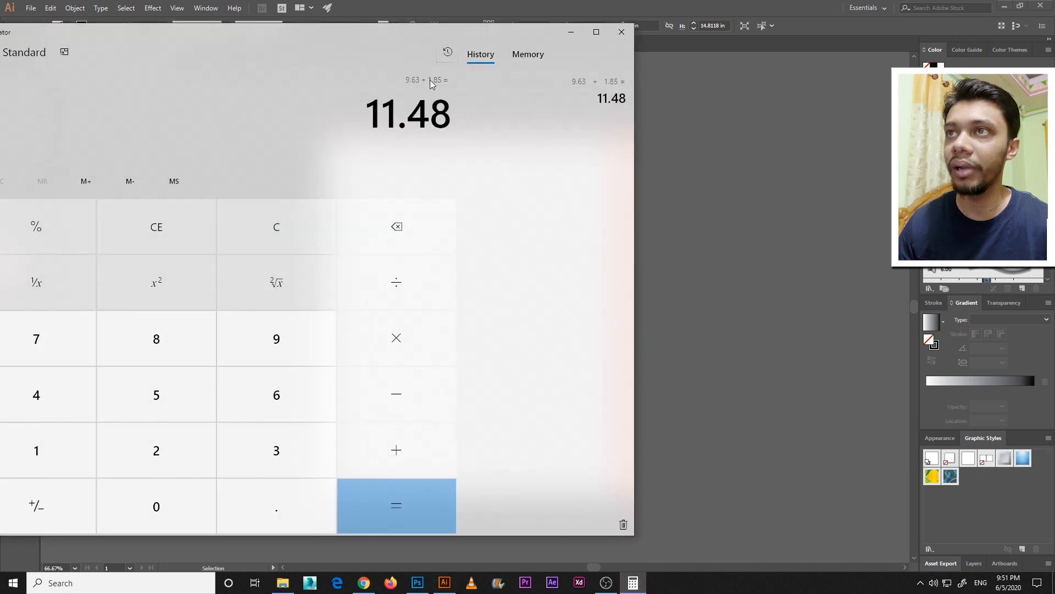
{"action": "left_click", "coordinate": [438, 7]}
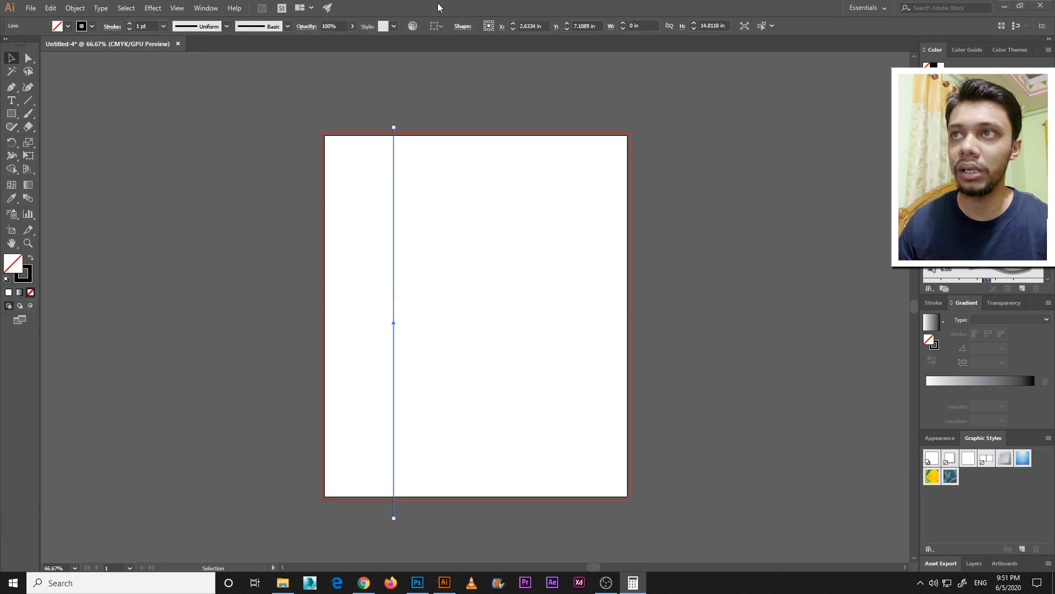
{"action": "left_click", "coordinate": [632, 582]}
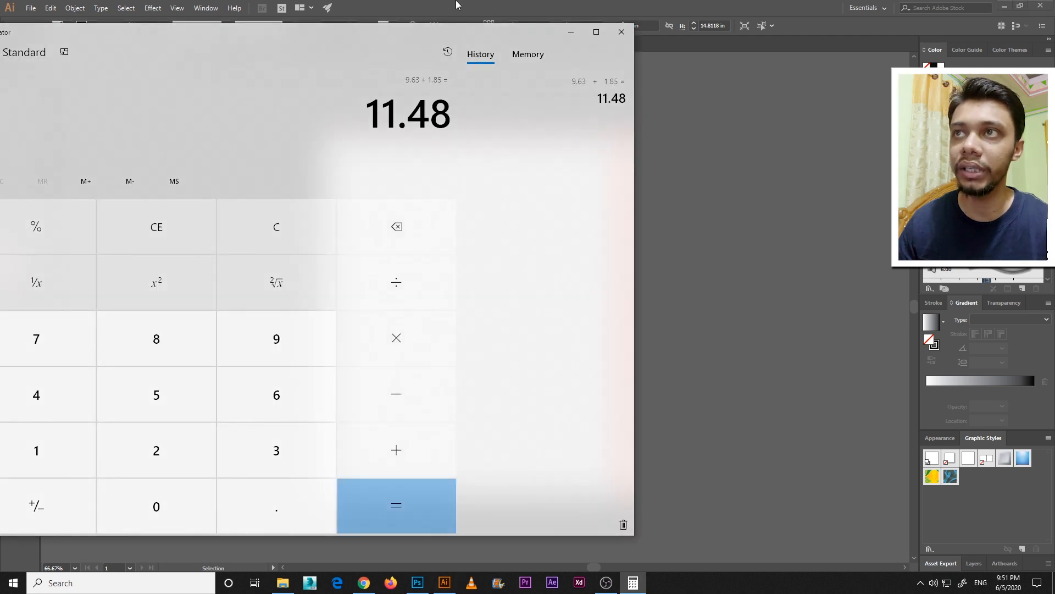
{"action": "left_click", "coordinate": [456, 6]}
{"action": "left_click", "coordinate": [346, 217]}
{"action": "left_click_drag", "start_coordinate": [349, 164], "coordinate": [426, 245]}
{"action": "left_click", "coordinate": [524, 24]}
{"action": "type", "text": "1"}
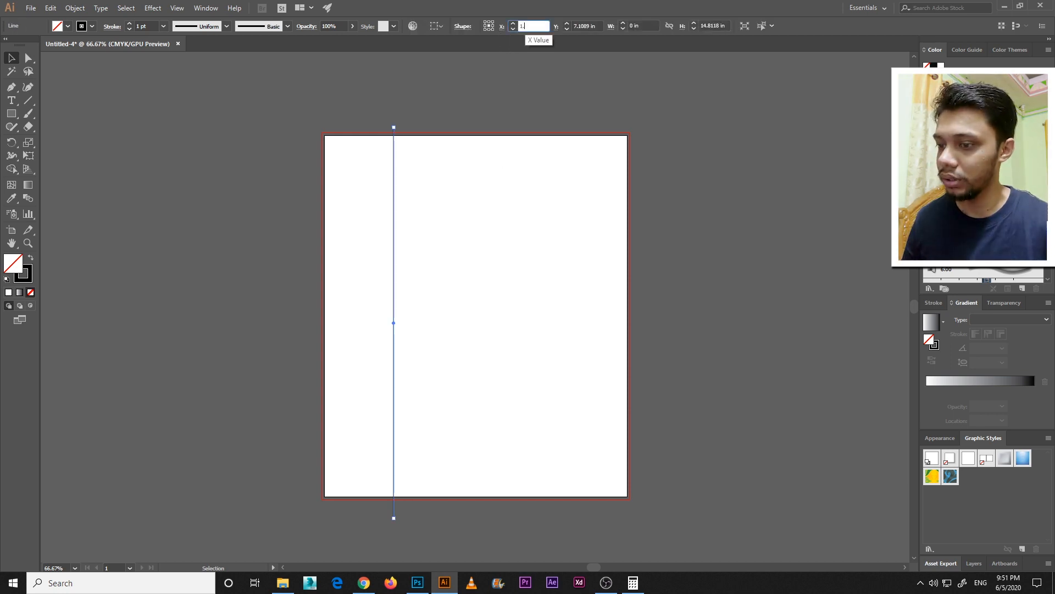
{"action": "type", "text": ".84"}
{"action": "key", "text": "Return"}
{"action": "left_click", "coordinate": [315, 213]}
{"action": "key", "text": "ctrl+a"}
{"action": "left_click", "coordinate": [289, 247]}
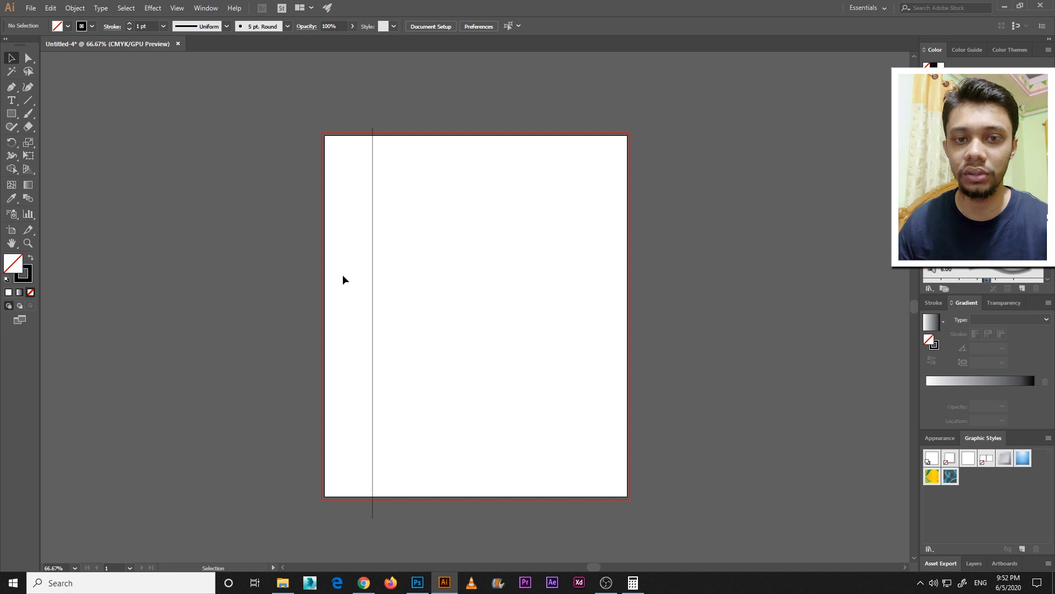
Convert the vertical spine line into a guide
{"action": "left_click_drag", "start_coordinate": [406, 302], "coordinate": [357, 216]}
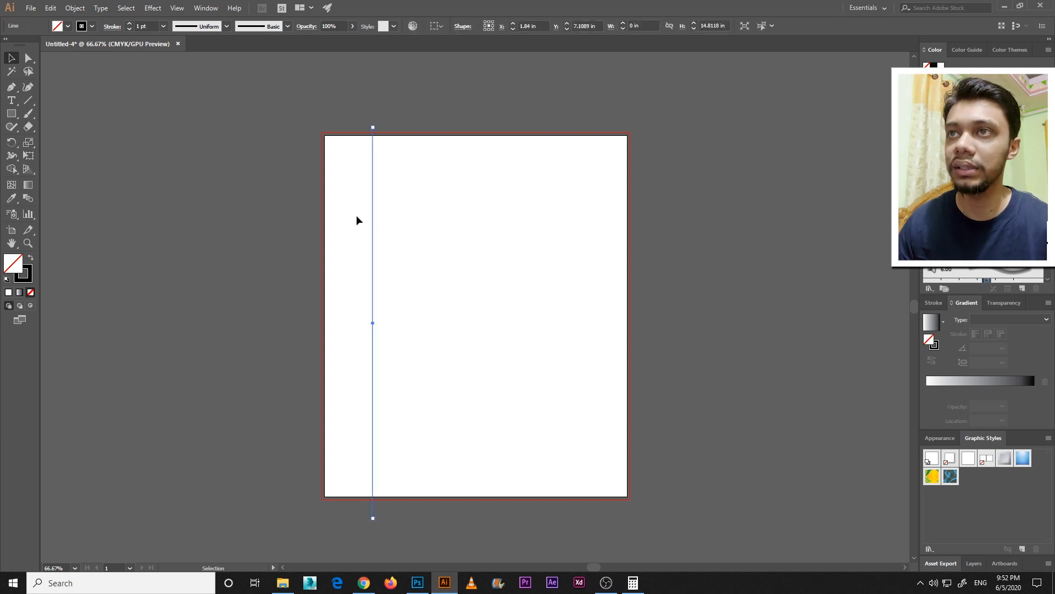
{"action": "left_click", "coordinate": [177, 8]}
{"action": "mouse_move", "coordinate": [221, 346]}
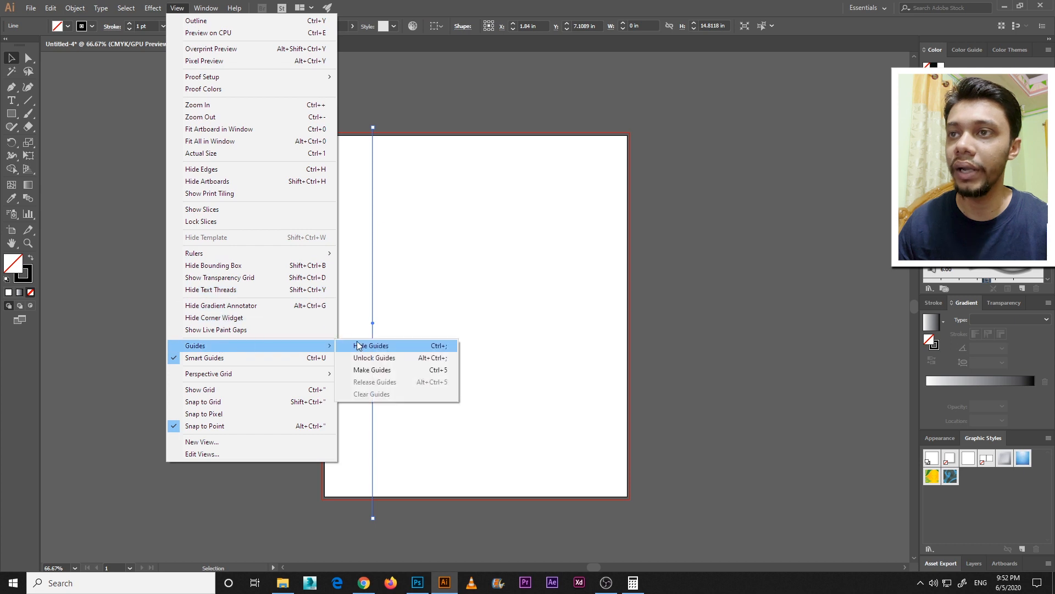
{"action": "left_click", "coordinate": [385, 371]}
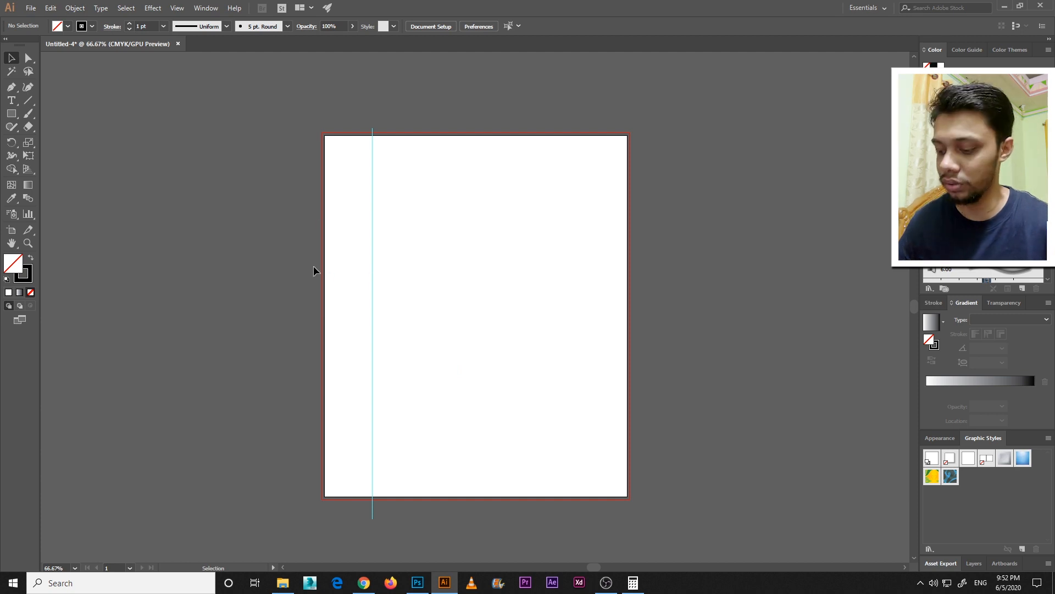
Draw a rectangle about 9.64 × 13.69 in from the spine guide to the artboard's opposite lower corner
{"action": "key", "text": "ctrl+1"}
{"action": "key", "text": "ctrl+minus"}
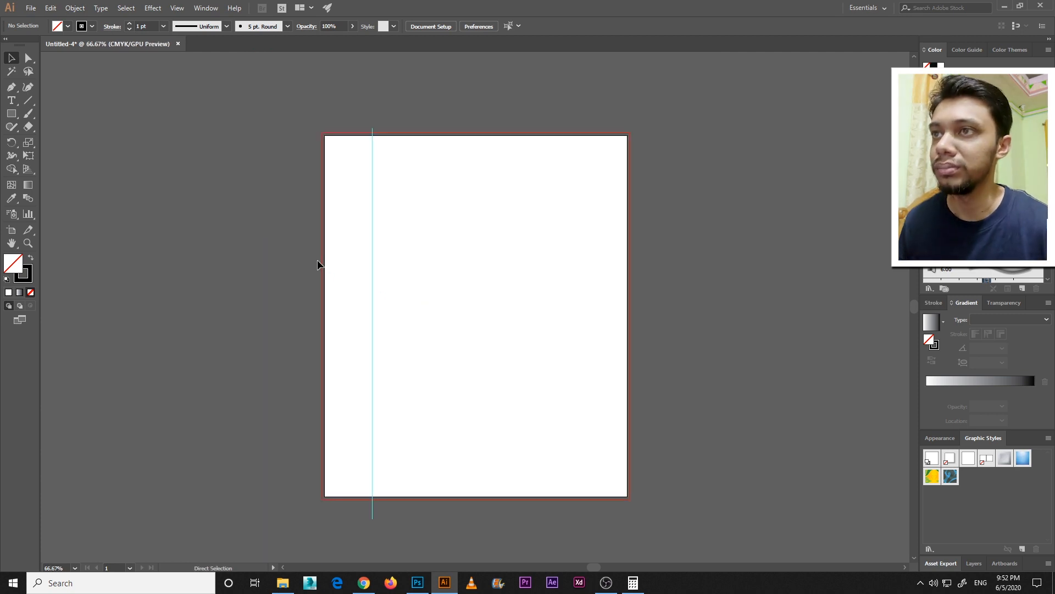
{"action": "scroll", "coordinate": [385, 264], "scroll_direction": "right", "scroll_amount": 1}
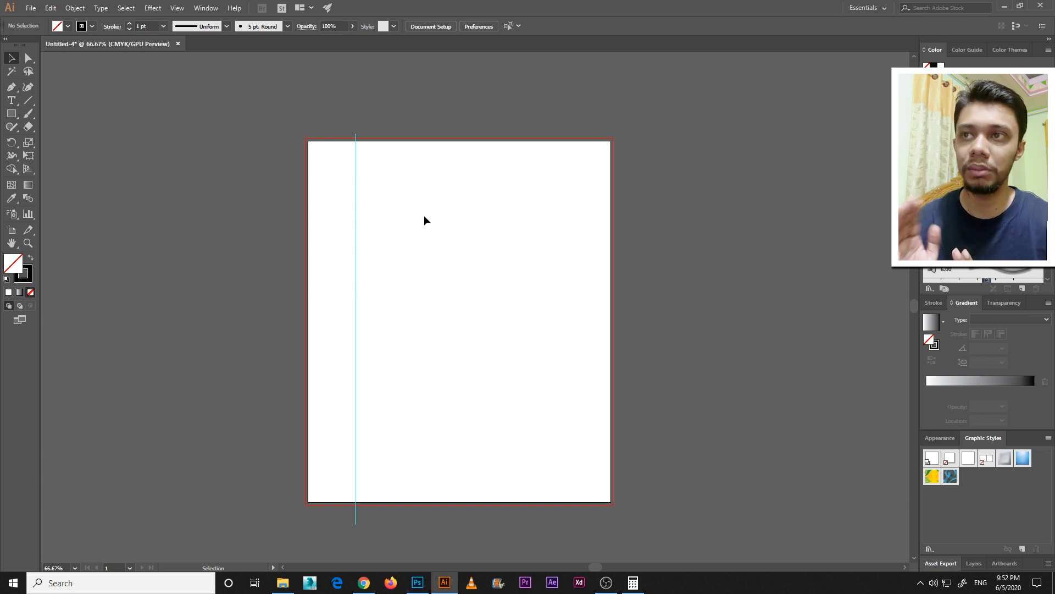
{"action": "left_click", "coordinate": [12, 114]}
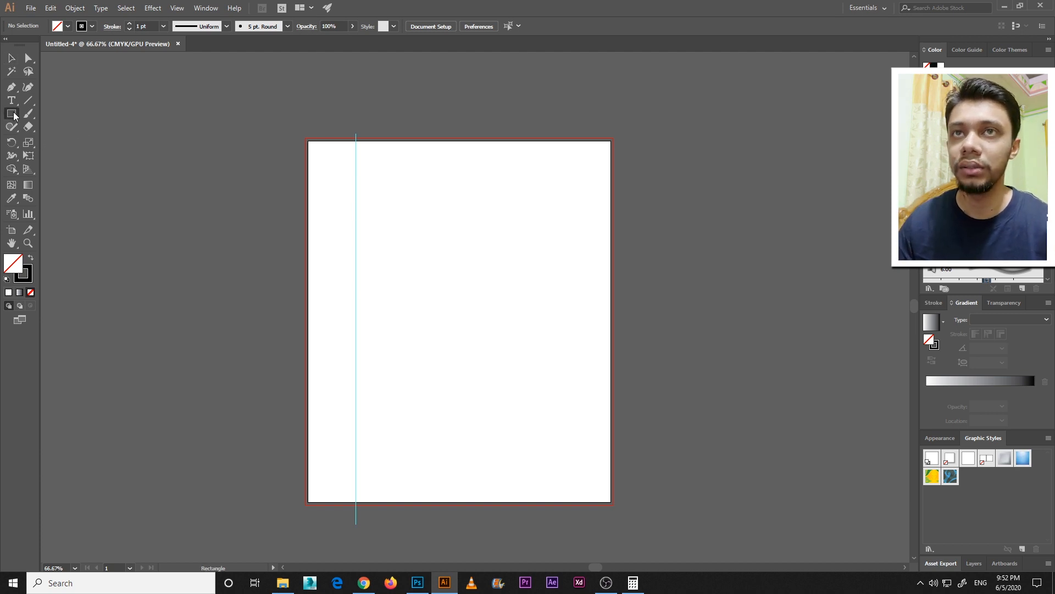
{"action": "left_click", "coordinate": [30, 115]}
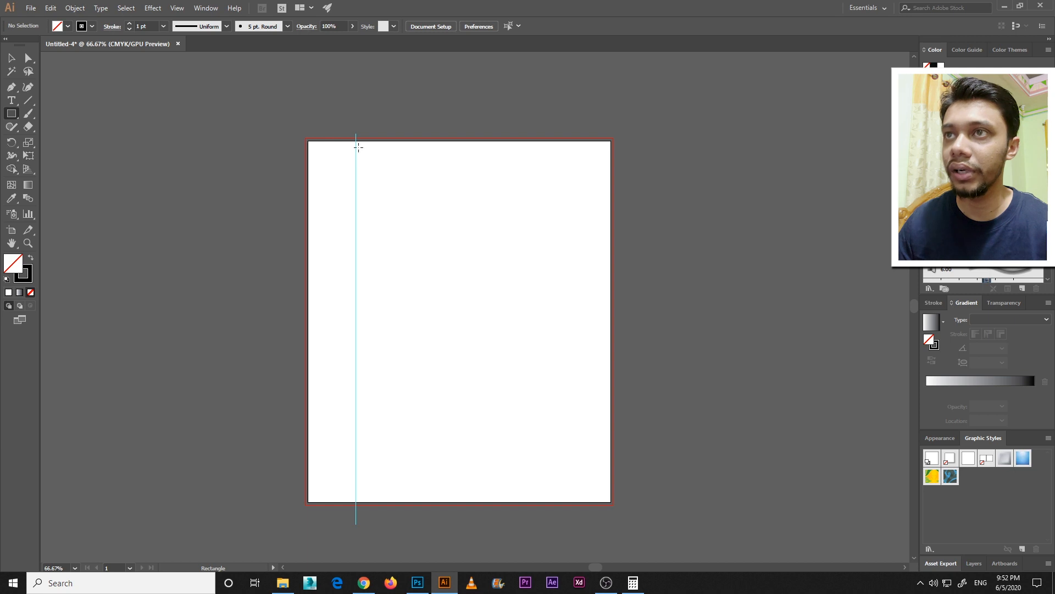
{"action": "left_click_drag", "start_coordinate": [356, 140], "coordinate": [610, 501]}
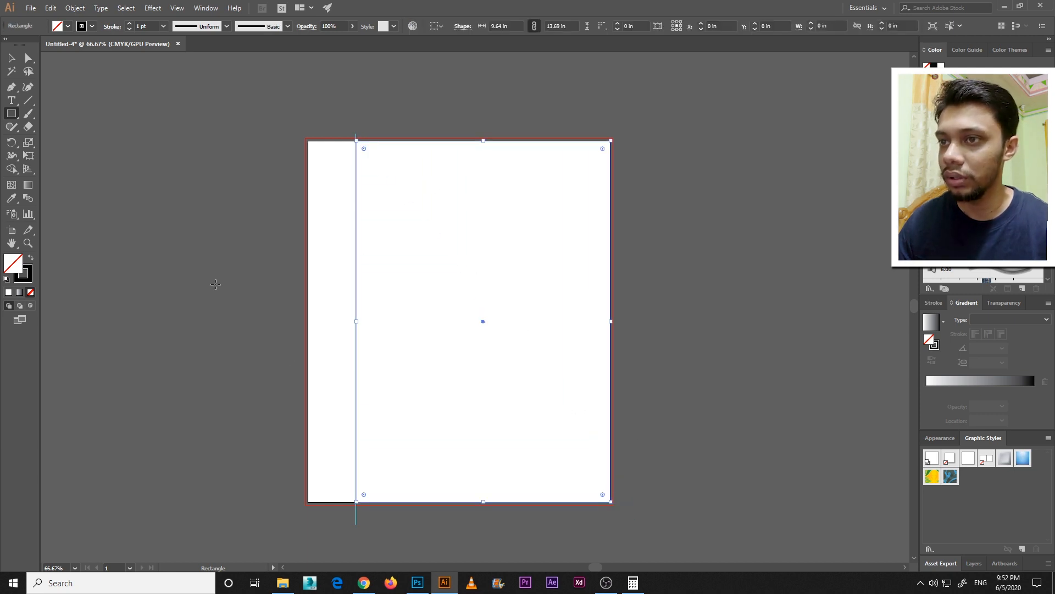
{"action": "left_click", "coordinate": [11, 58]}
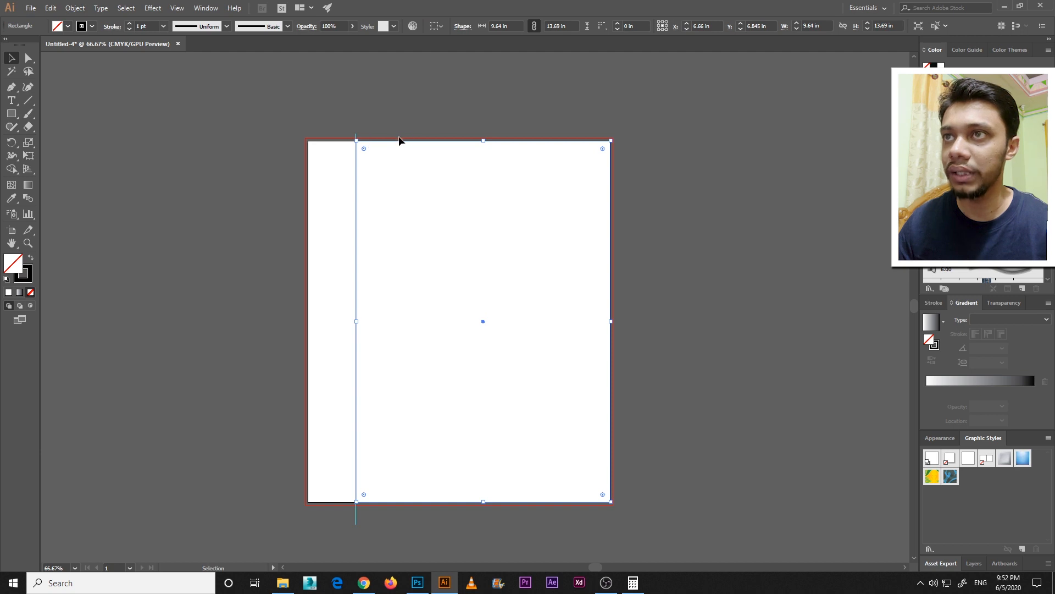
{"action": "left_click", "coordinate": [14, 114]}
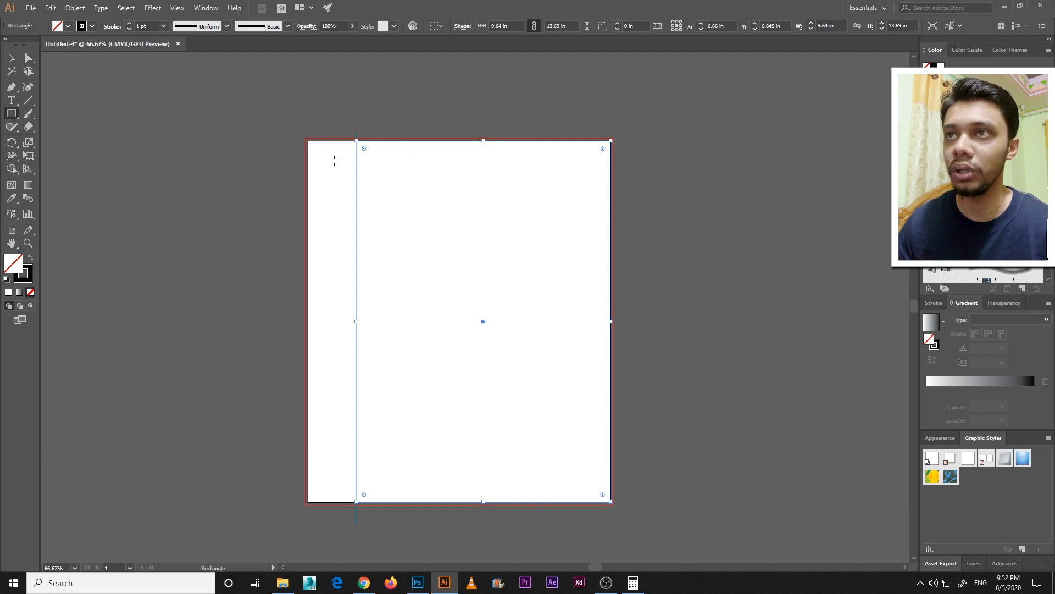
{"action": "left_click_drag", "start_coordinate": [356, 141], "coordinate": [341, 388]}
{"action": "key", "text": "Delete"}
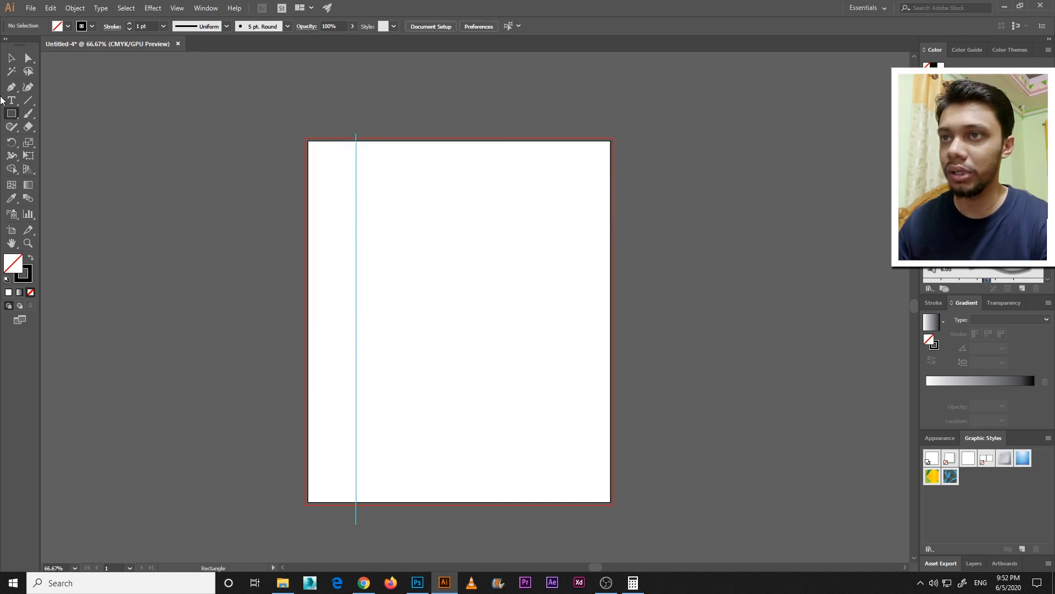
Fill the front cover rectangle with blue and deselect it
{"action": "left_click", "coordinate": [13, 57]}
{"action": "left_click", "coordinate": [438, 143]}
{"action": "left_click", "coordinate": [1004, 92]}
{"action": "left_click", "coordinate": [758, 172]}
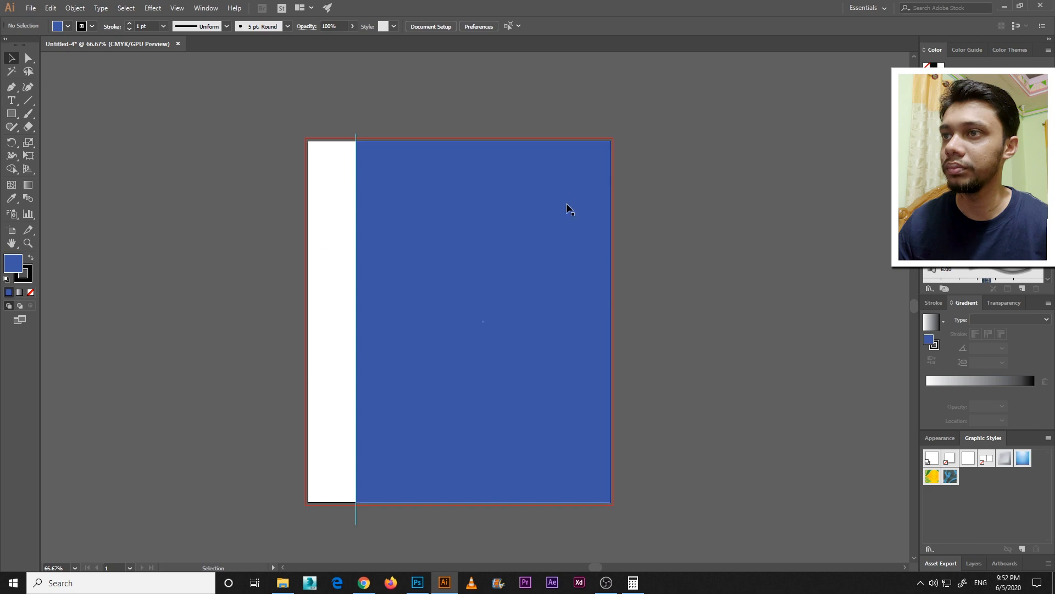
Place the dark conceptual staircase photo from the desktop into the document and embed it
{"action": "left_click", "coordinate": [1005, 6]}
{"action": "left_click_drag", "start_coordinate": [981, 522], "coordinate": [508, 299]}
{"action": "key", "text": "ctrl+minus"}
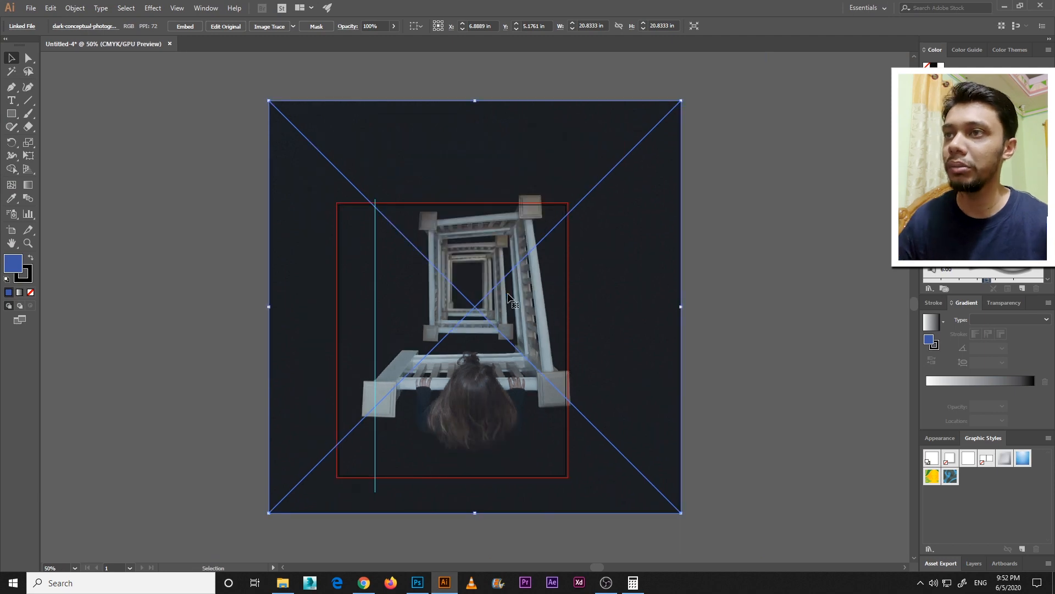
{"action": "left_click", "coordinate": [383, 168]}
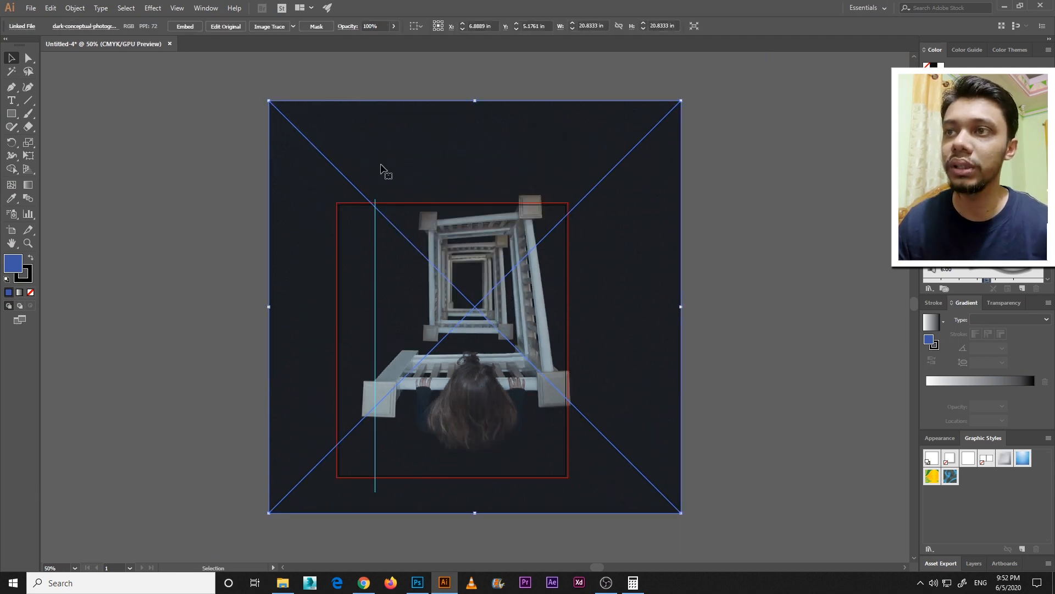
{"action": "left_click", "coordinate": [182, 28]}
Scale the staircase photo to about 14.08 in square and position it to cover the artboard and its bleed
{"action": "left_click_drag", "start_coordinate": [681, 101], "coordinate": [626, 222]}
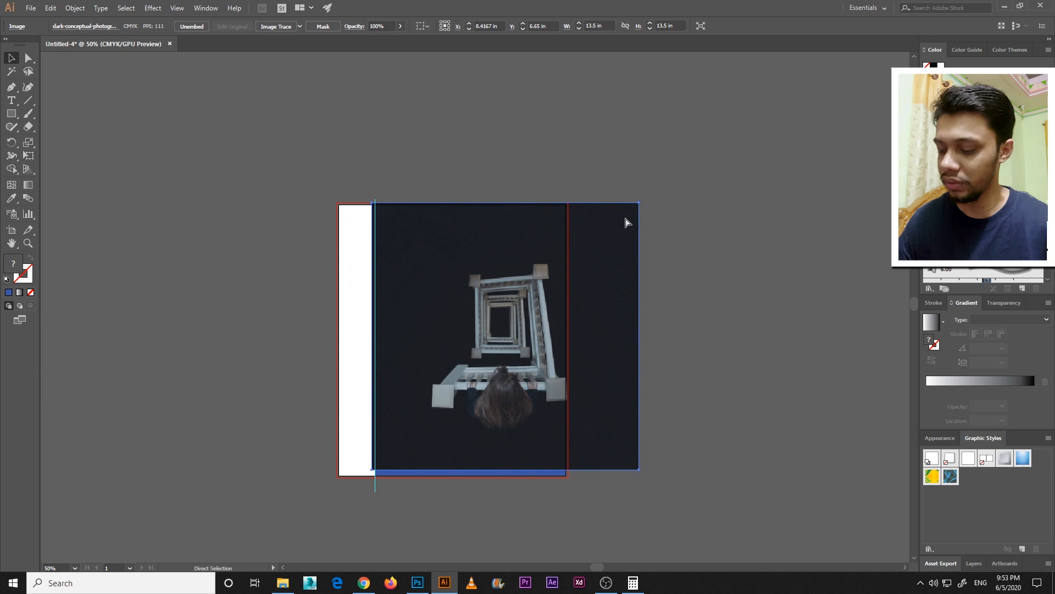
{"action": "key", "text": "ctrl+="}
{"action": "left_click_drag", "start_coordinate": [656, 486], "coordinate": [612, 455]}
{"action": "key", "text": "Right"}
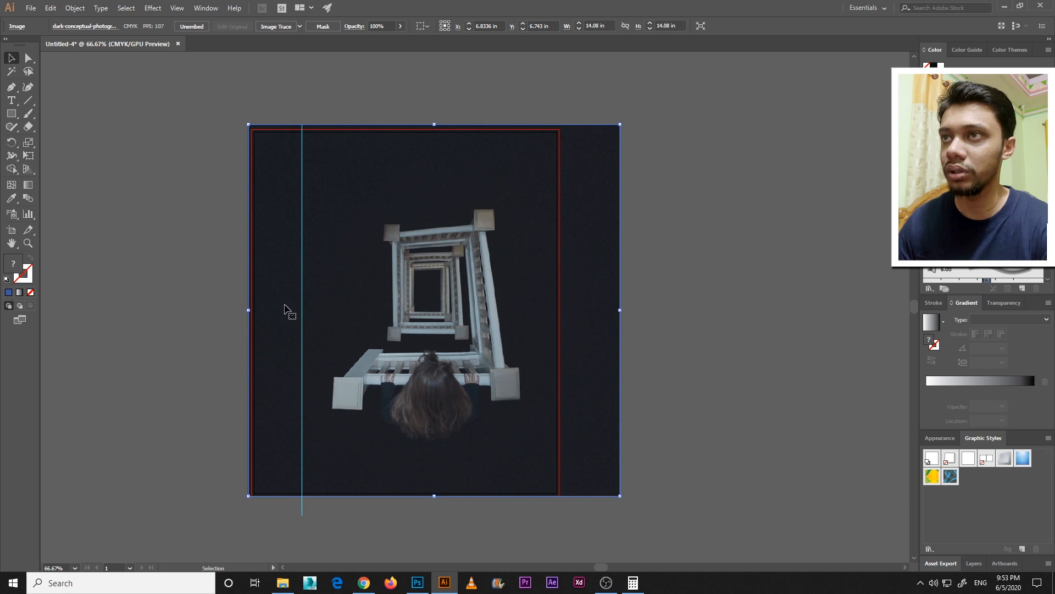
Enlarge the staircase photo to about 14.25 in square and nudge it down so it covers the artboard's lower bleed
{"action": "key", "text": "Down"}
{"action": "key", "text": "Down"}
{"action": "key", "text": "Down"}
{"action": "left_click_drag", "start_coordinate": [620, 127], "coordinate": [622, 125]}
{"action": "key", "text": "Down"}
{"action": "key", "text": "Down"}
{"action": "key", "text": "Down"}
{"action": "key", "text": "Down"}
{"action": "key", "text": "Down"}
{"action": "key", "text": "Down"}
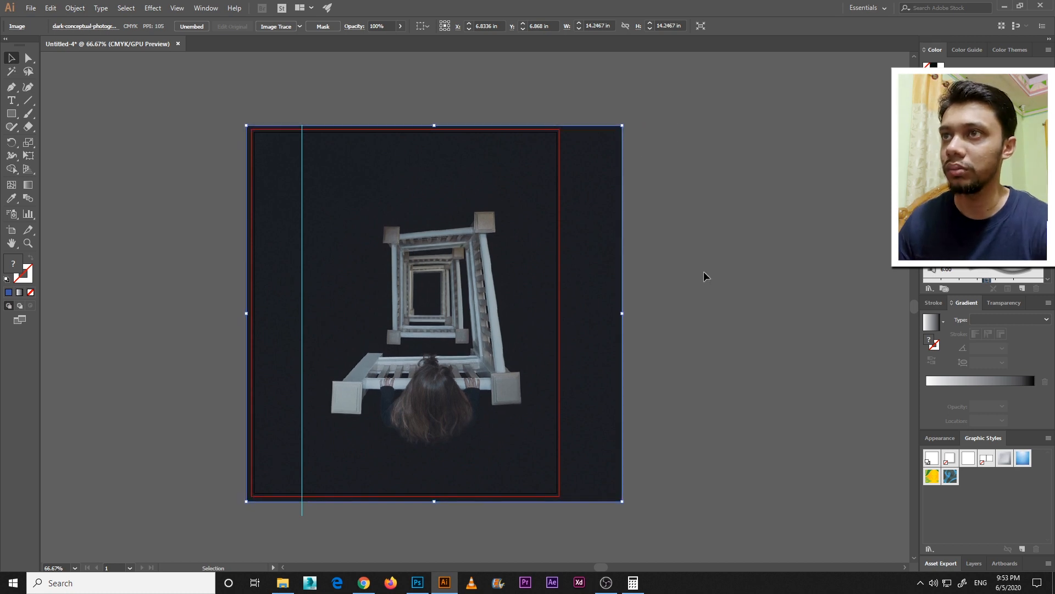
Send the staircase photo to the back, behind the blue front cover rectangle, and deselect it
{"action": "right_click", "coordinate": [487, 159]}
{"action": "mouse_move", "coordinate": [596, 241]}
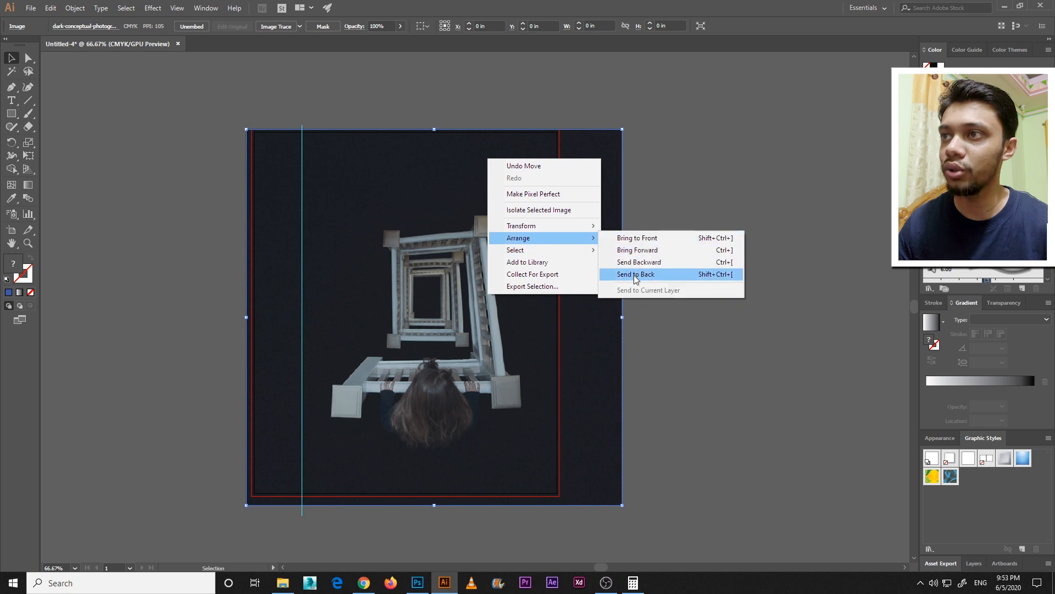
{"action": "left_click", "coordinate": [633, 275]}
{"action": "left_click", "coordinate": [690, 259]}
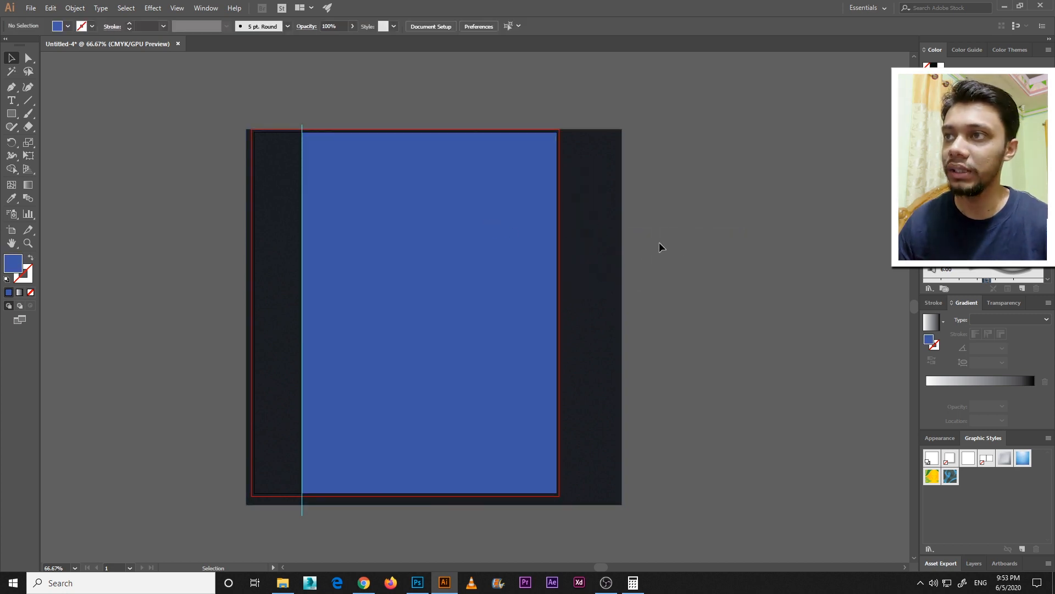
Mask the staircase photo with the blue front cover rectangle using a clipping mask
{"action": "left_click_drag", "start_coordinate": [609, 286], "coordinate": [490, 154]}
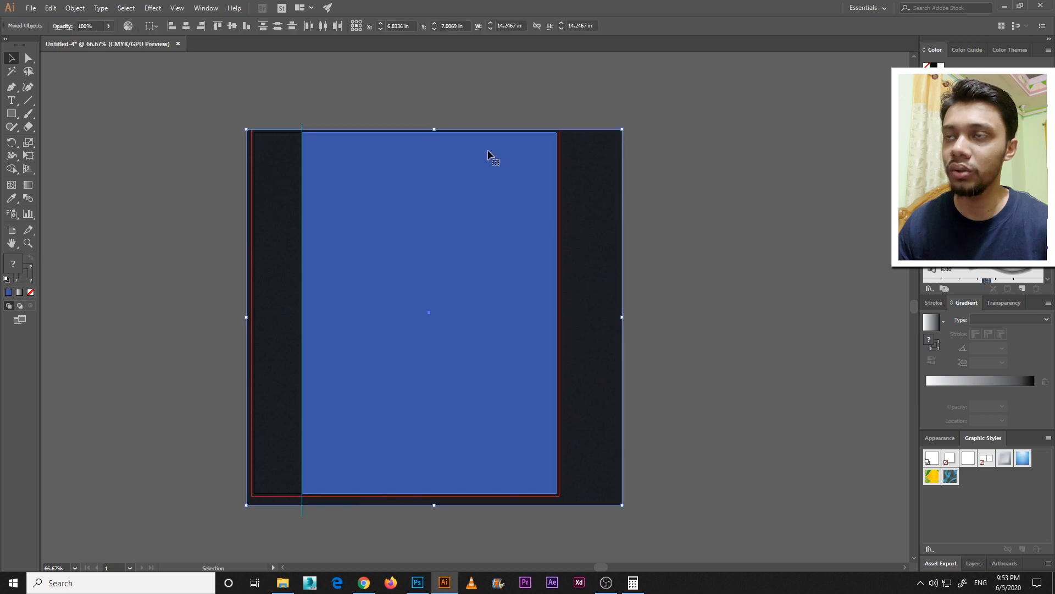
{"action": "right_click", "coordinate": [489, 153]}
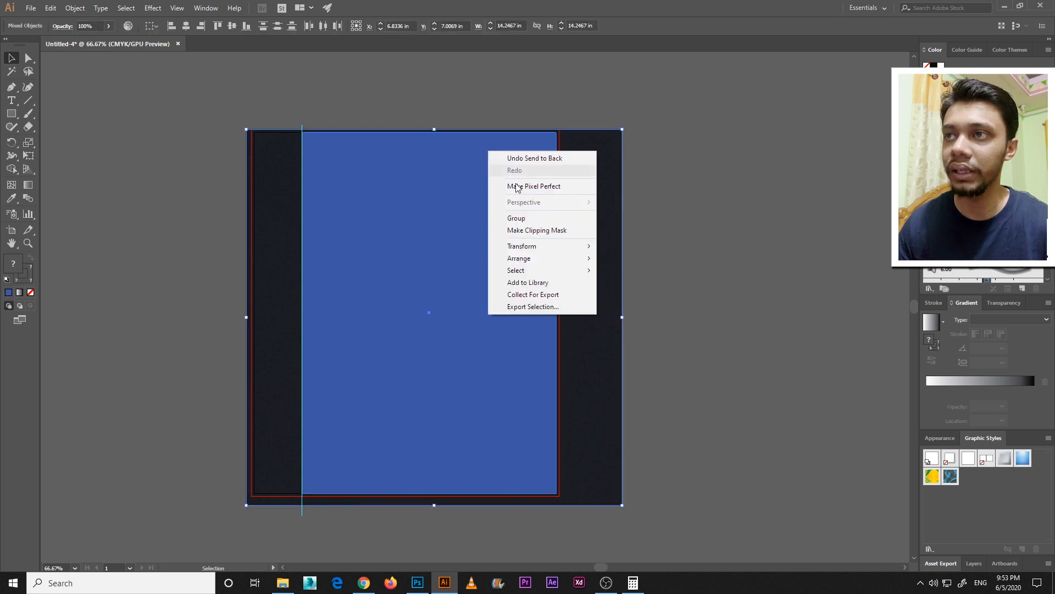
{"action": "left_click", "coordinate": [561, 230]}
{"action": "left_click", "coordinate": [631, 255]}
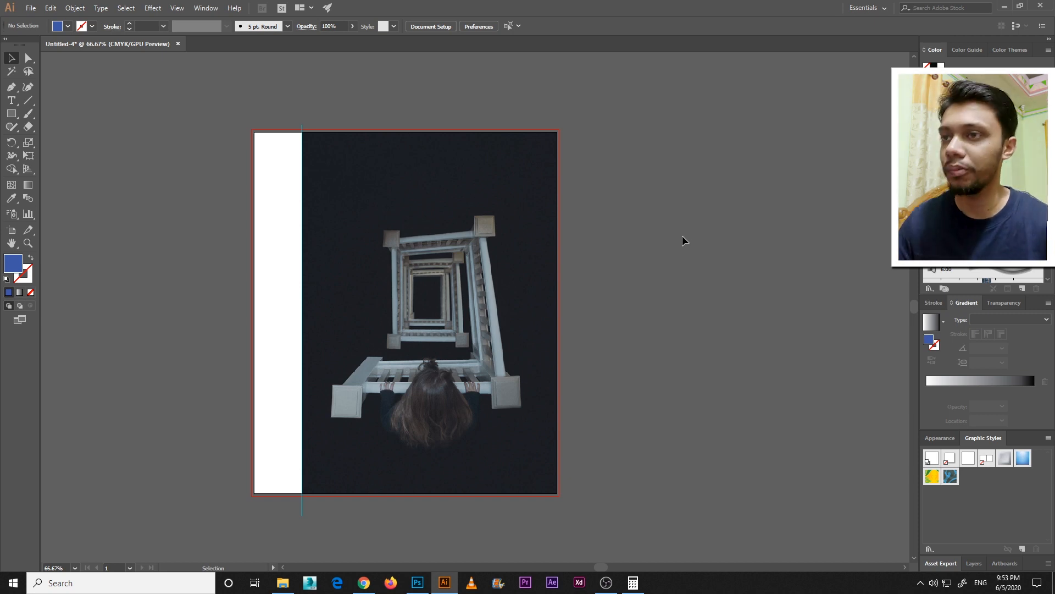
Add the title text "Tenet", enlarge it to about 207.5 pt and place it on the upper front cover
{"action": "left_click", "coordinate": [11, 100]}
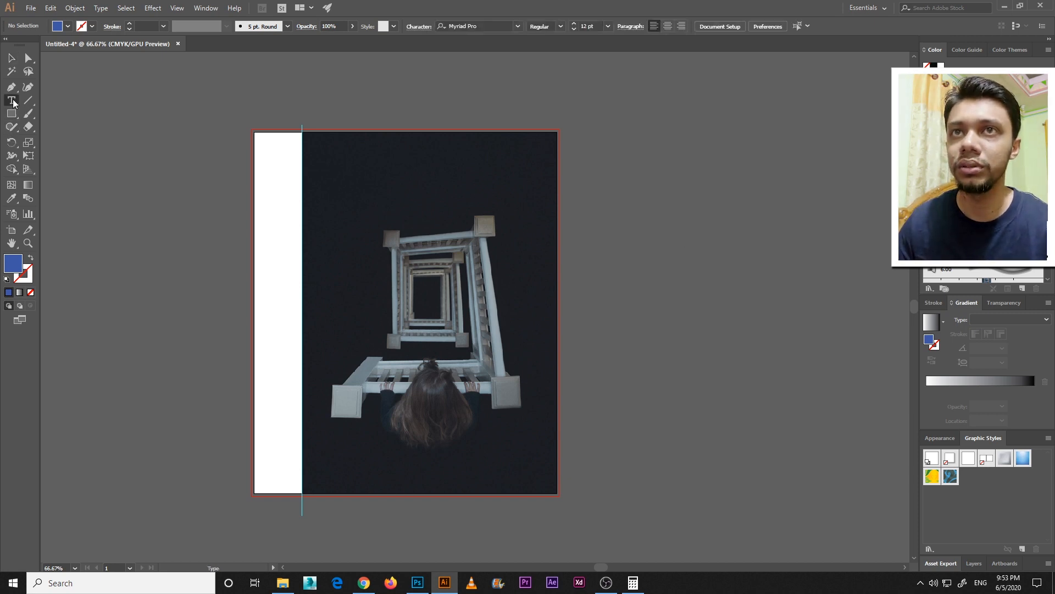
{"action": "left_click", "coordinate": [55, 101]}
{"action": "left_click", "coordinate": [614, 223]}
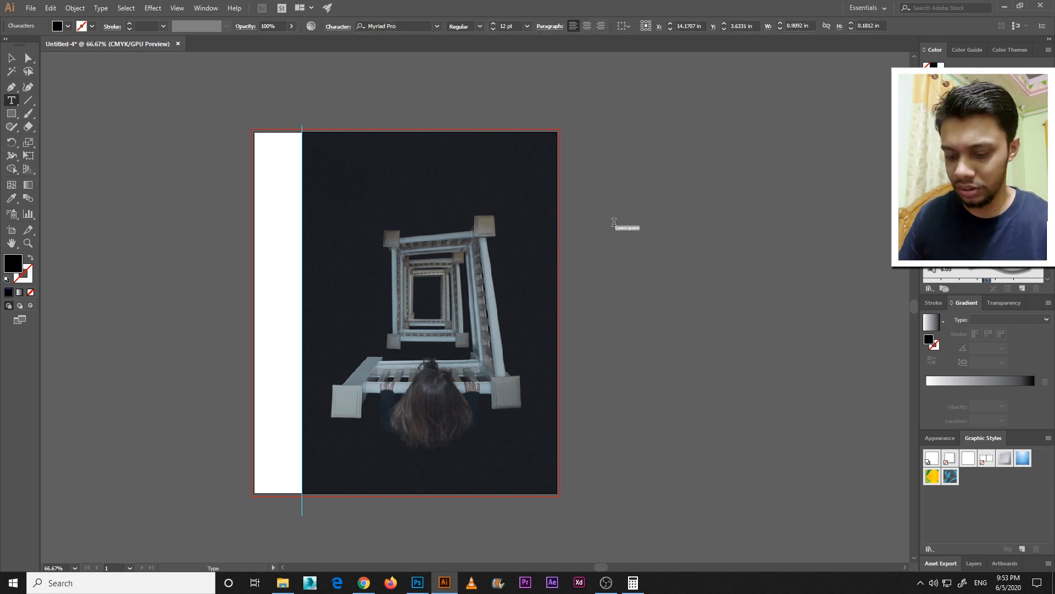
{"action": "key", "text": "Escape"}
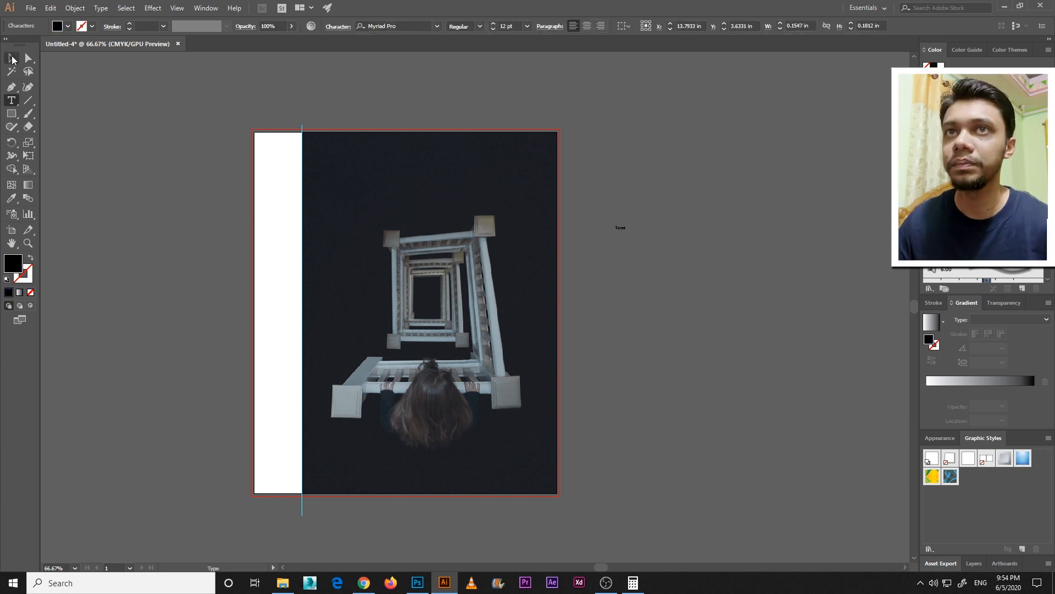
{"action": "left_click_drag", "start_coordinate": [625, 237], "coordinate": [417, 222]}
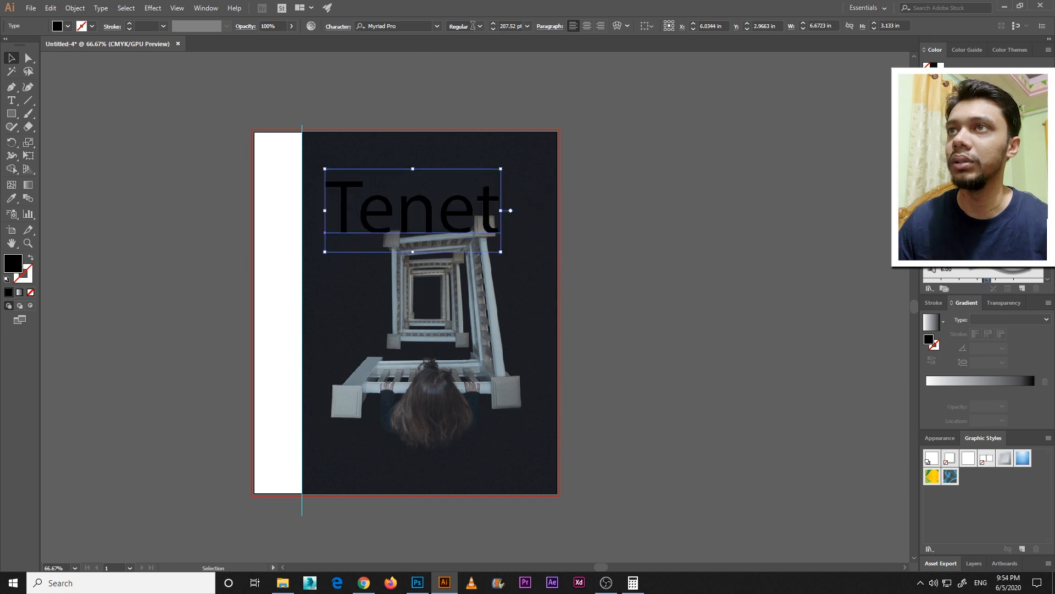
Set the Tenet title to all caps and fill it with white
{"action": "left_click", "coordinate": [337, 27]}
{"action": "left_click", "coordinate": [236, 156]}
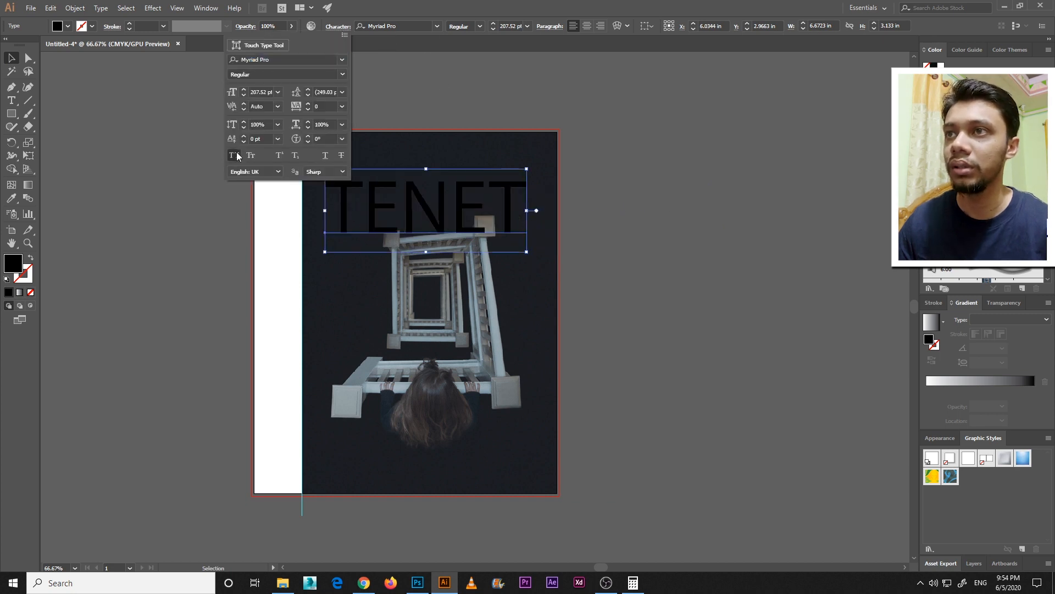
{"action": "left_click", "coordinate": [470, 4]}
{"action": "left_click", "coordinate": [67, 27]}
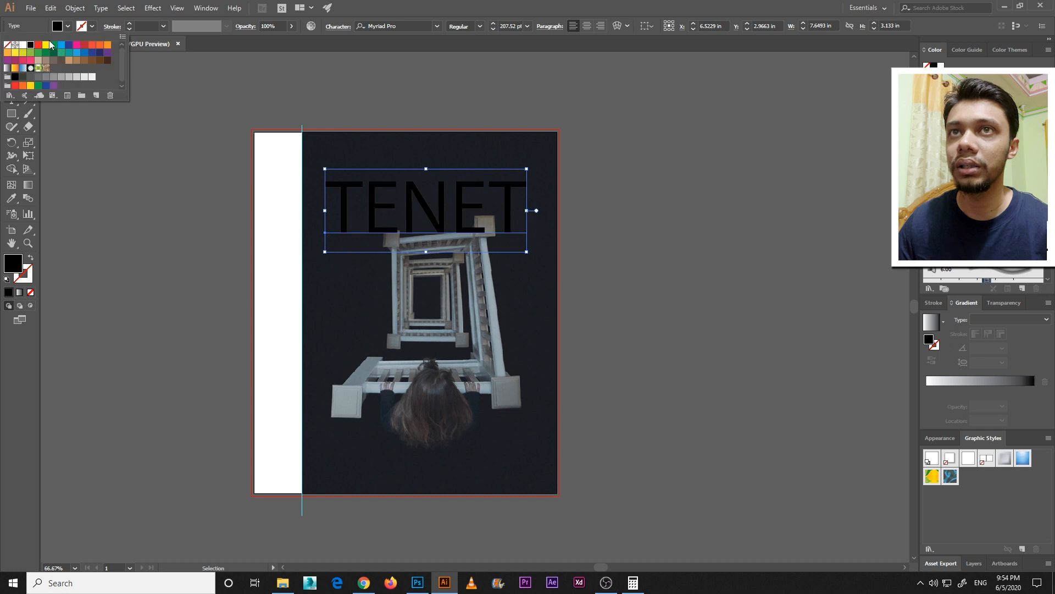
{"action": "left_click", "coordinate": [22, 45]}
Change the title's font to D3 Euronism and fit it about 5.61 in wide near the front cover's upper edge
{"action": "left_click_drag", "start_coordinate": [439, 206], "coordinate": [447, 177]}
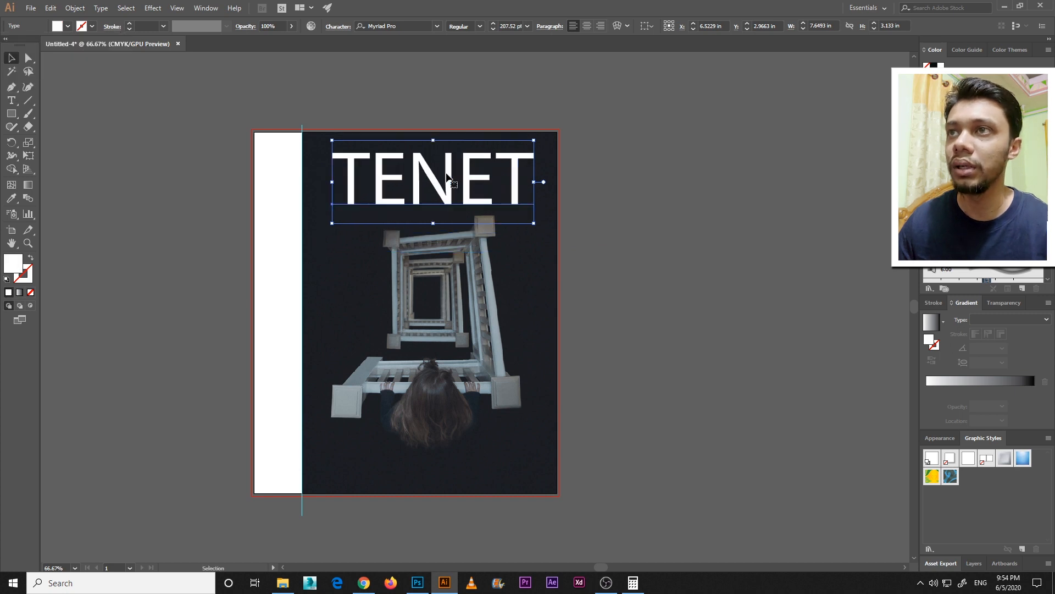
{"action": "left_click_drag", "start_coordinate": [533, 222], "coordinate": [488, 197]}
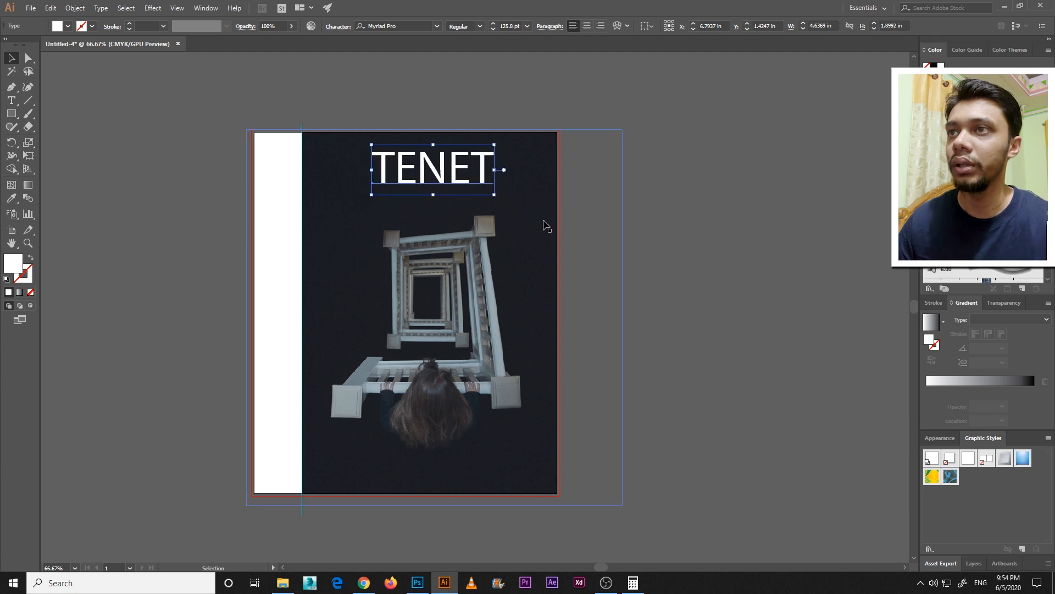
{"action": "left_click", "coordinate": [405, 27]}
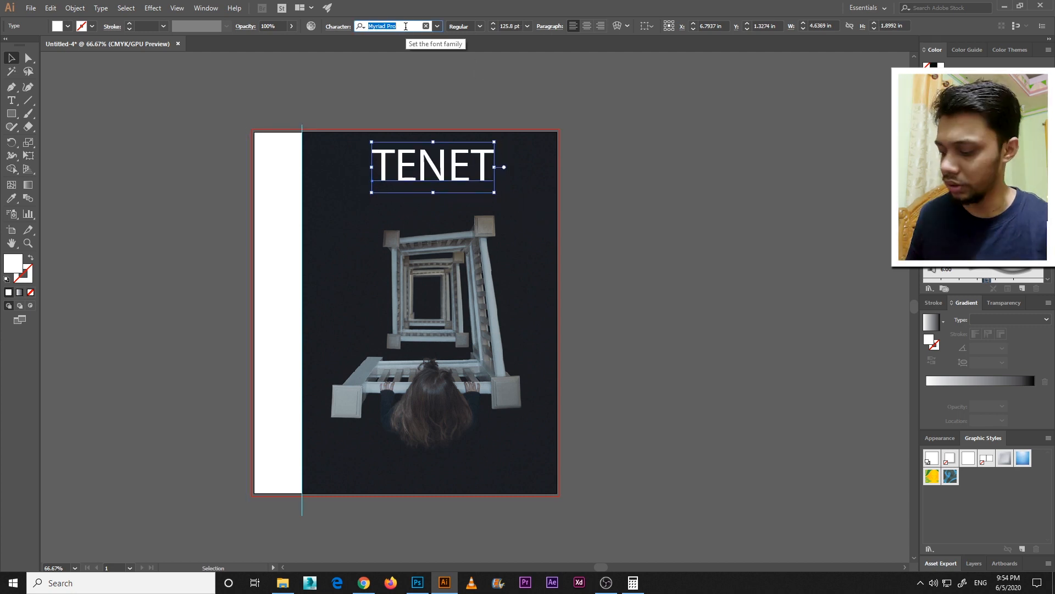
{"action": "type", "text": "d3"}
{"action": "left_click", "coordinate": [401, 59]}
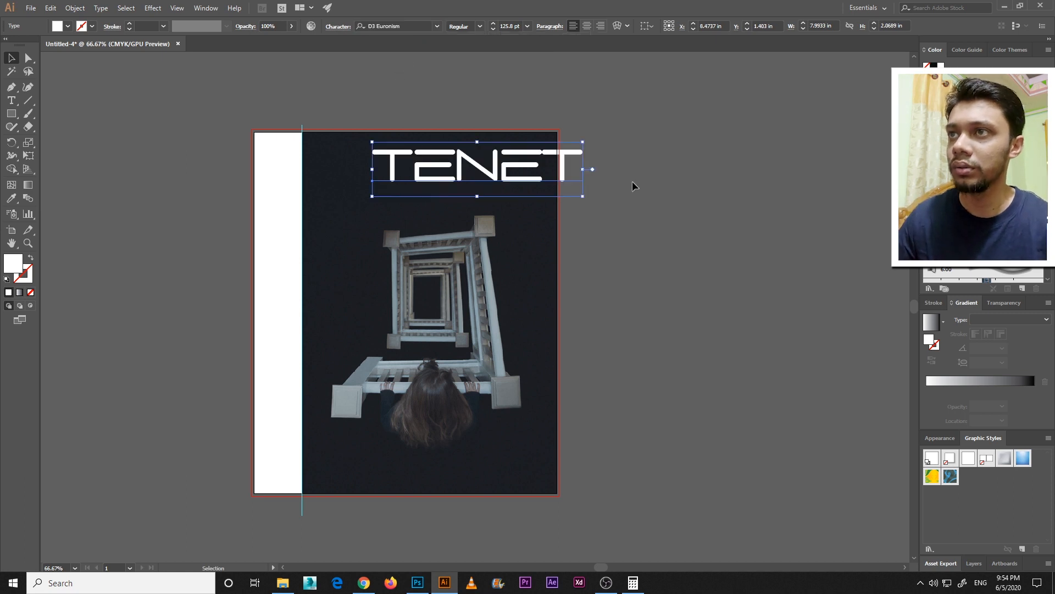
{"action": "left_click_drag", "start_coordinate": [584, 195], "coordinate": [460, 181]}
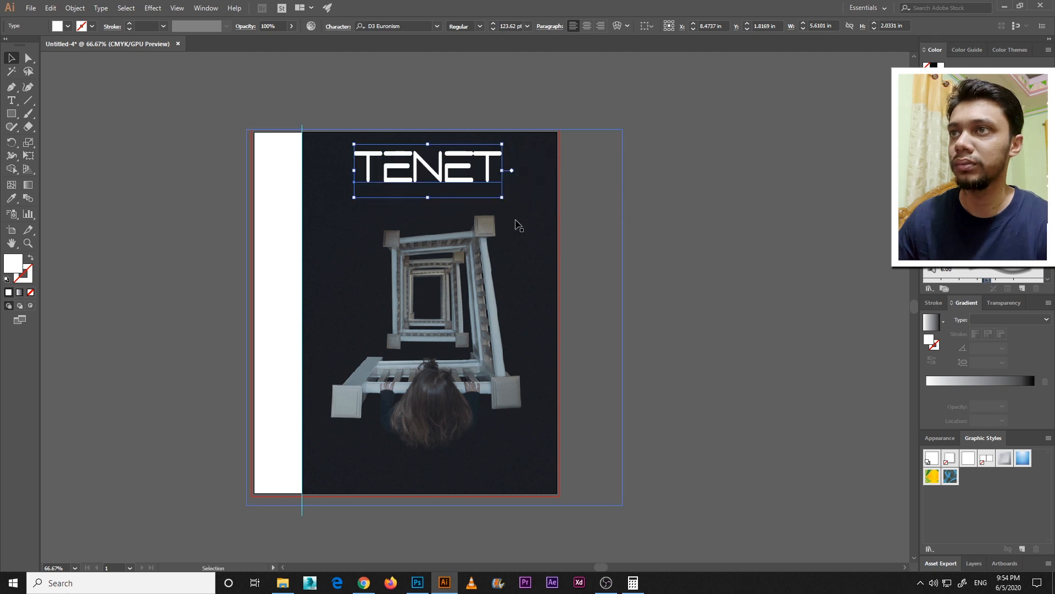
{"action": "left_click", "coordinate": [694, 251]}
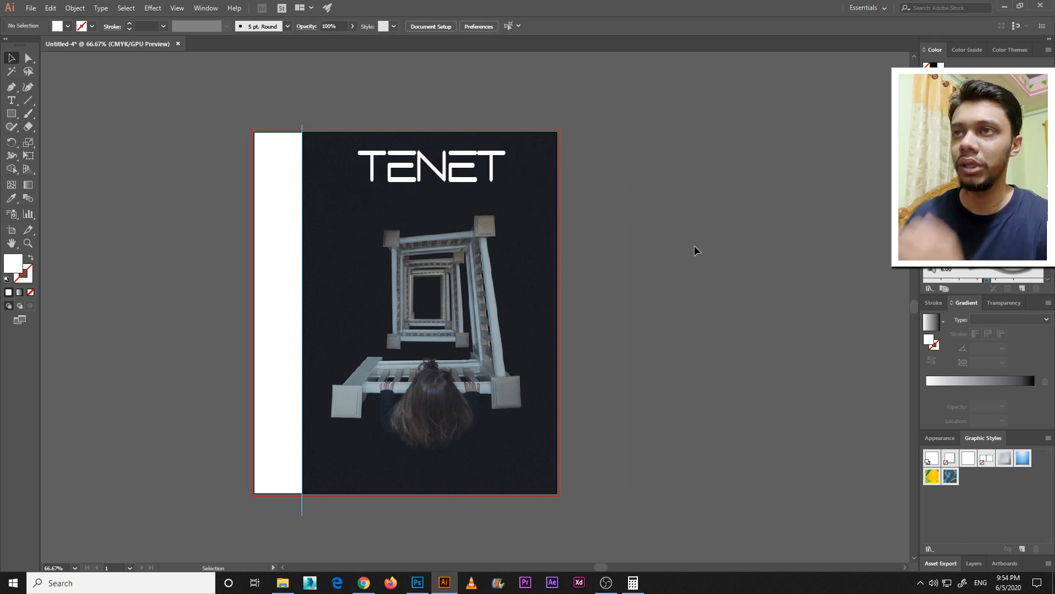
Add the author text "Christopher Nolan" below the title and fill it with white
{"action": "key", "text": "ctrl+equal"}
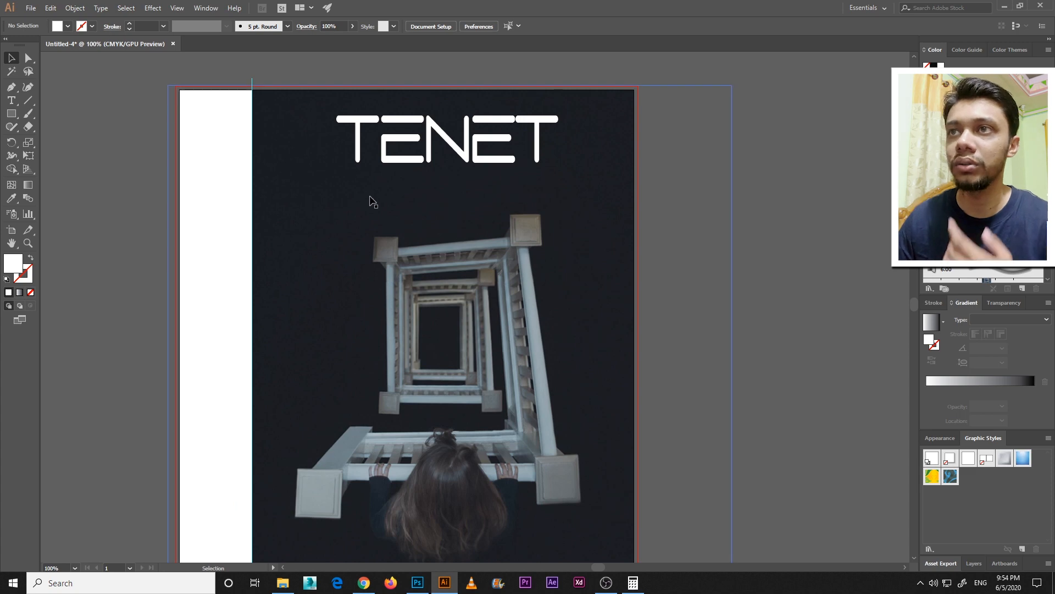
{"action": "left_click_drag", "start_coordinate": [11, 100], "coordinate": [88, 99]}
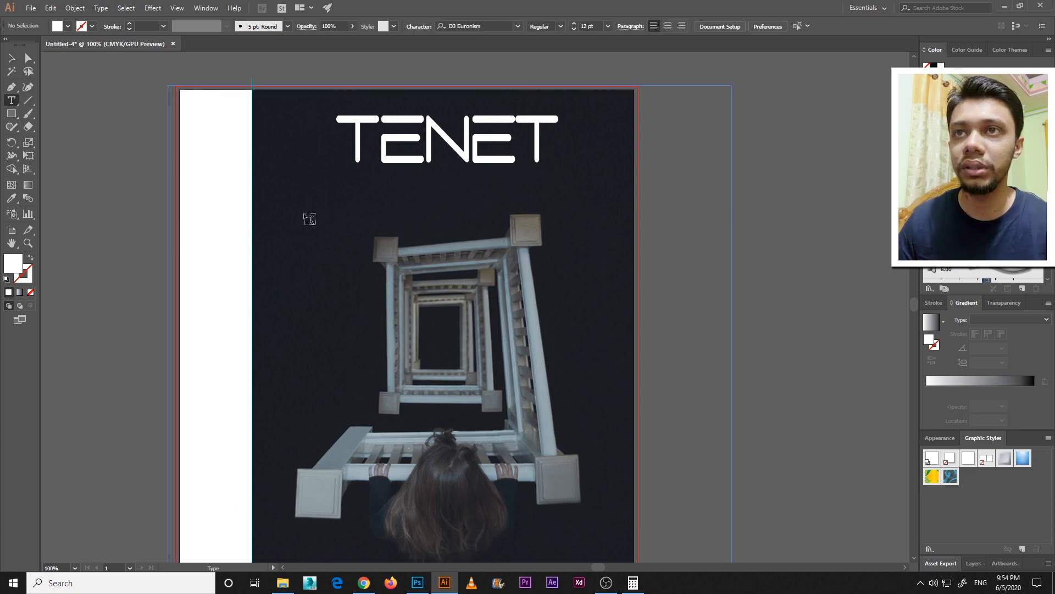
{"action": "left_click", "coordinate": [309, 219]}
{"action": "type", "text": "Ch"}
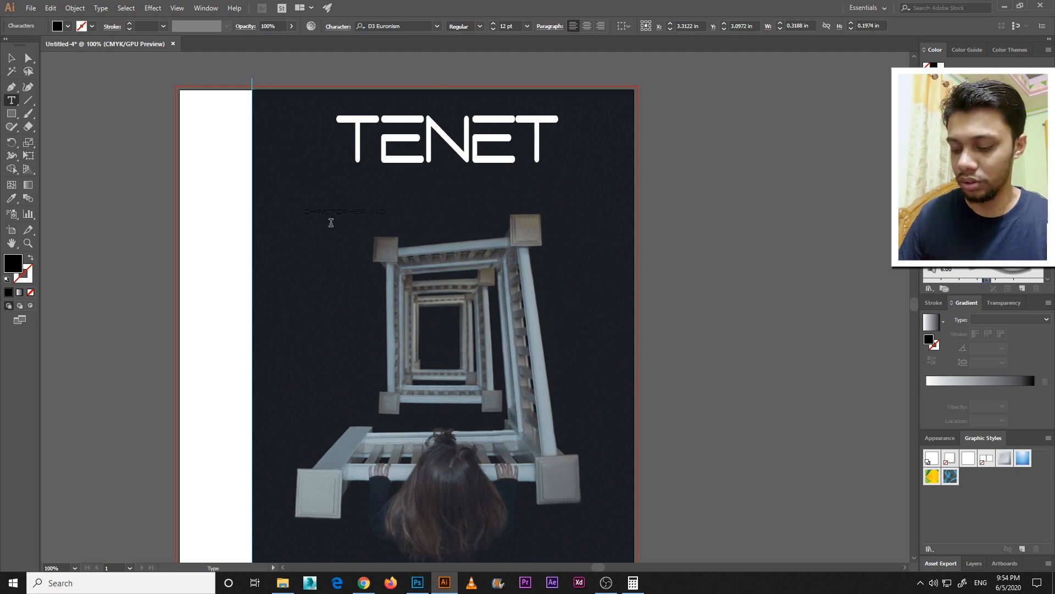
{"action": "left_click", "coordinate": [12, 58]}
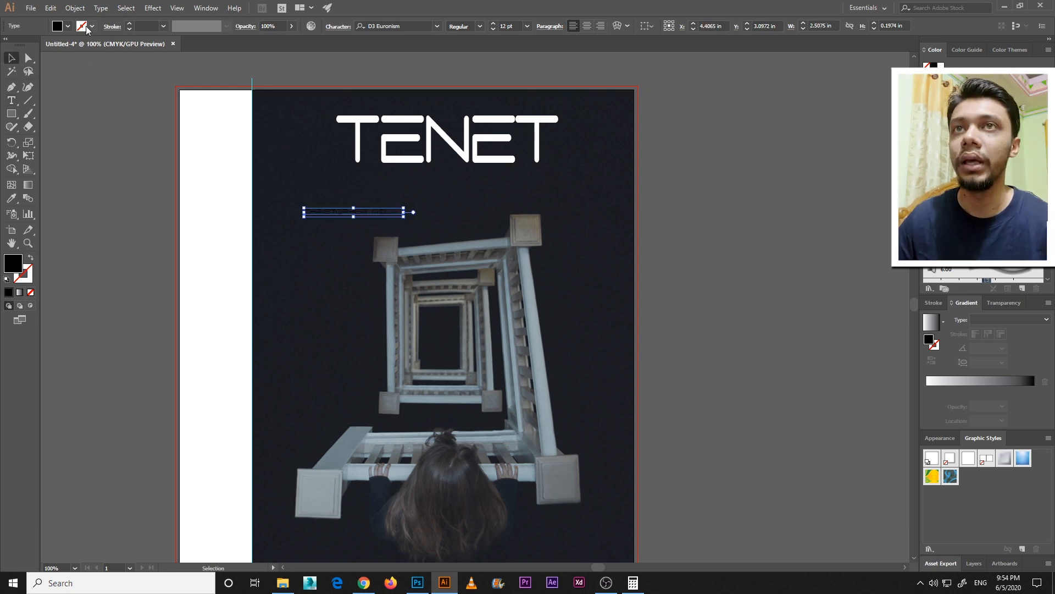
{"action": "left_click", "coordinate": [68, 27]}
{"action": "left_click", "coordinate": [23, 46]}
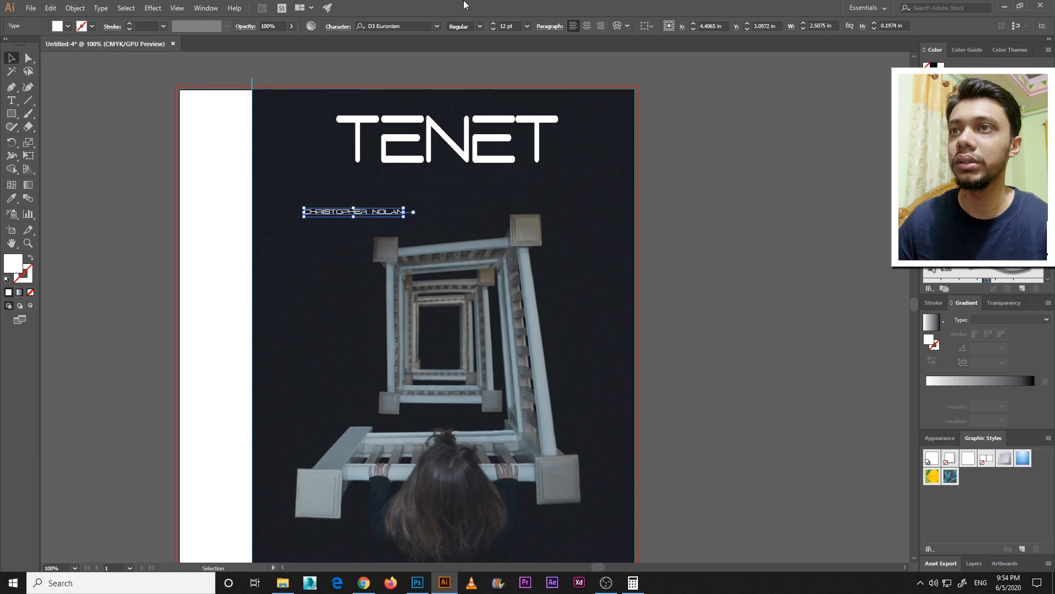
Set the author name's font to Century Gothic, enlarge it to about 20 pt and place it directly beneath the title
{"action": "left_click", "coordinate": [411, 26]}
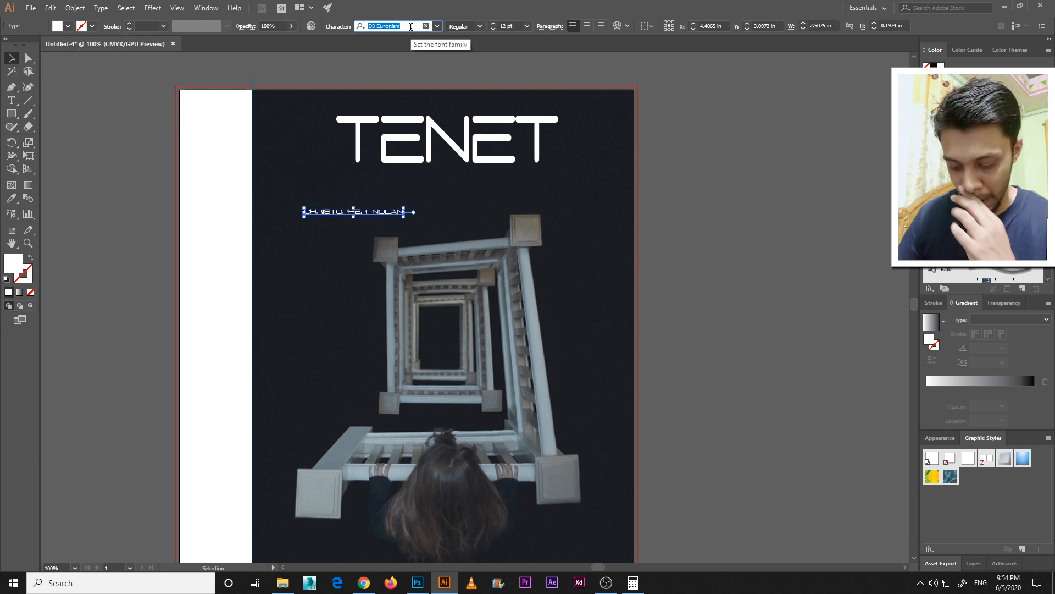
{"action": "type", "text": "centu"}
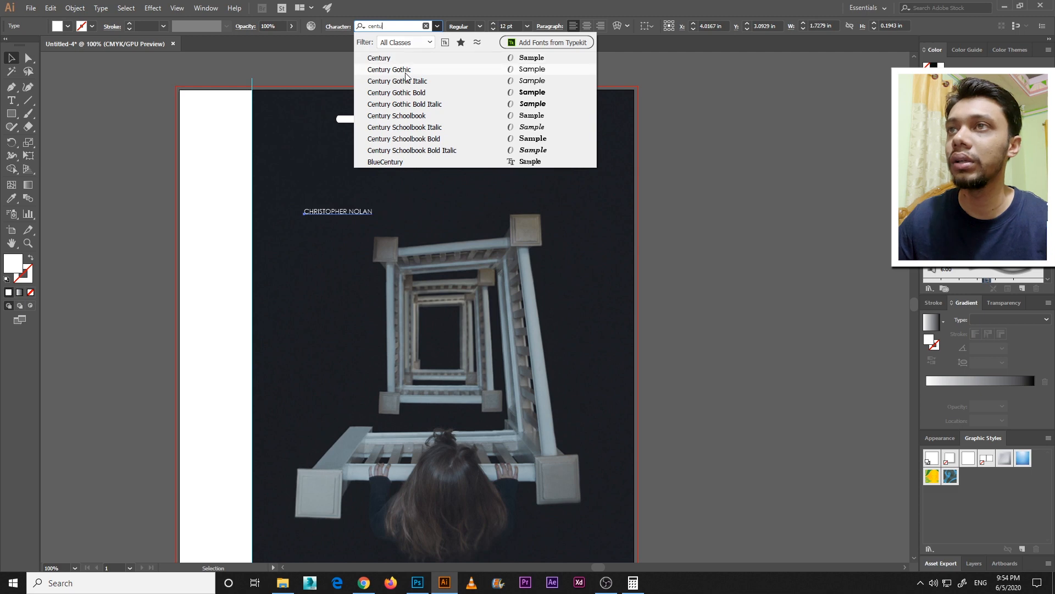
{"action": "left_click", "coordinate": [406, 71]}
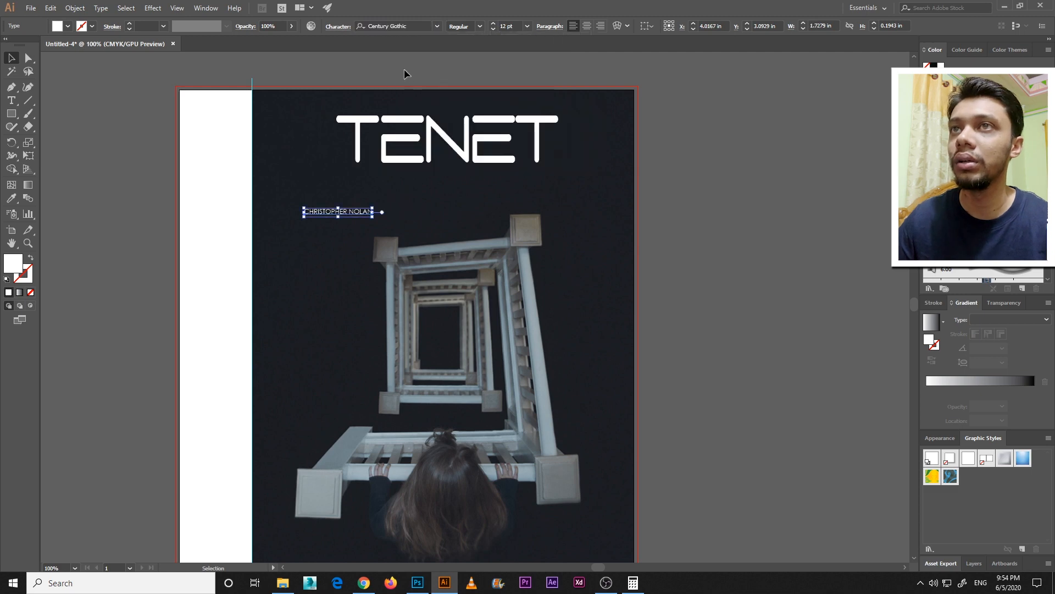
{"action": "left_click_drag", "start_coordinate": [374, 207], "coordinate": [450, 177]}
Set the author name's character tracking to 200
{"action": "left_click", "coordinate": [338, 27]}
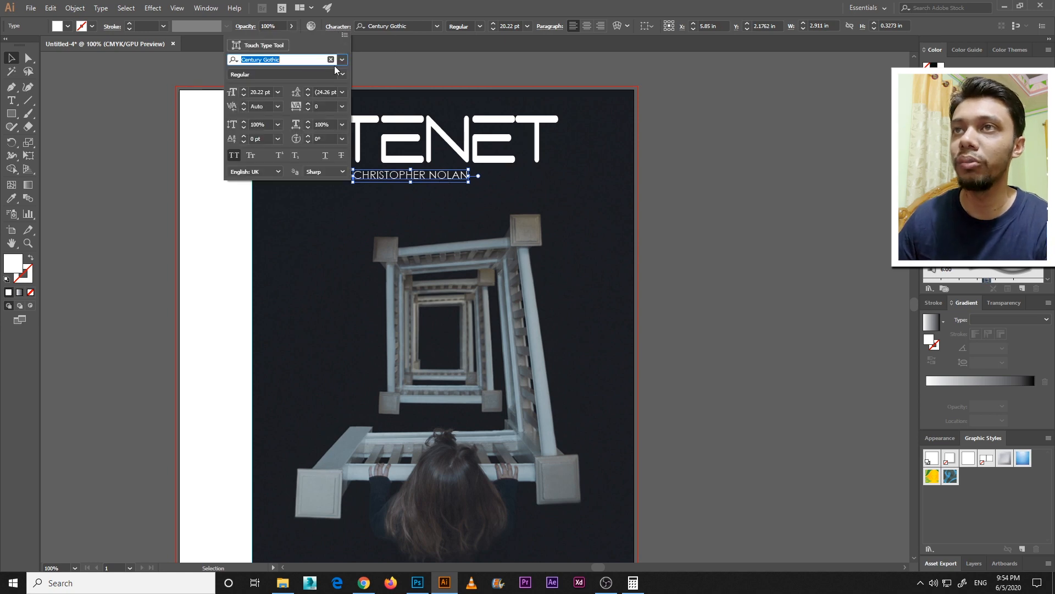
{"action": "left_click", "coordinate": [323, 106]}
{"action": "type", "text": "200"}
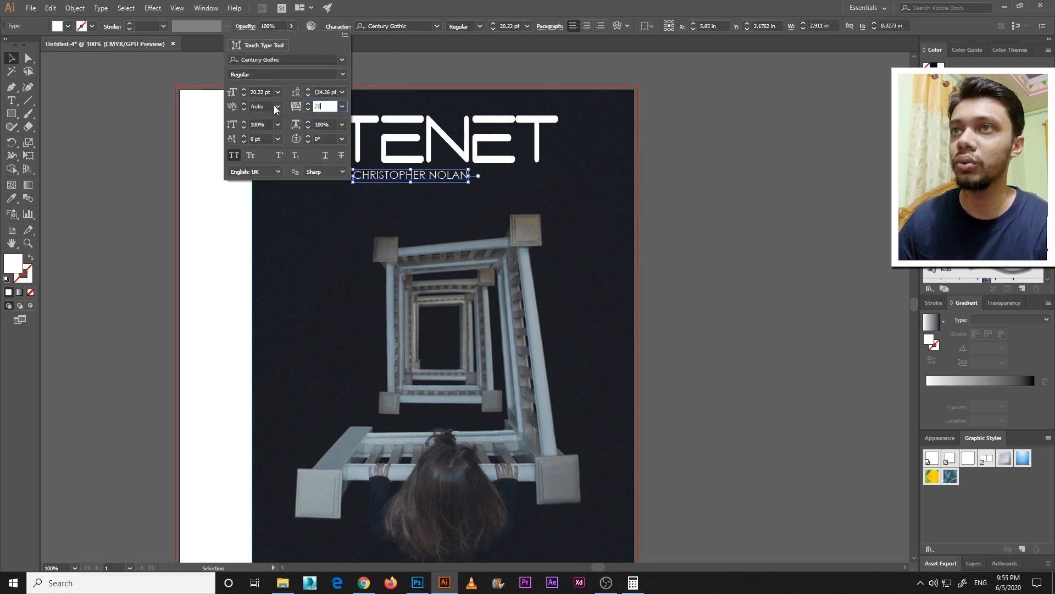
{"action": "key", "text": "Return"}
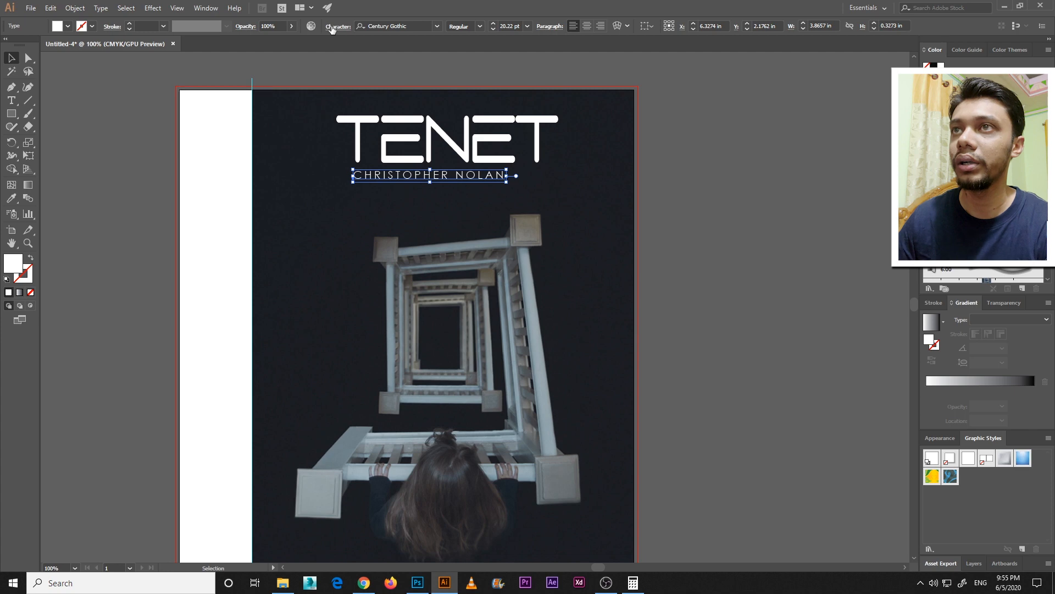
Set the author name's character tracking to 300
{"action": "left_click", "coordinate": [332, 27]}
{"action": "type", "text": "300"}
{"action": "key", "text": "Return"}
Center the title and author name horizontally on the front cover and nudge the author name down slightly
{"action": "key", "text": "ctrl+shift+c"}
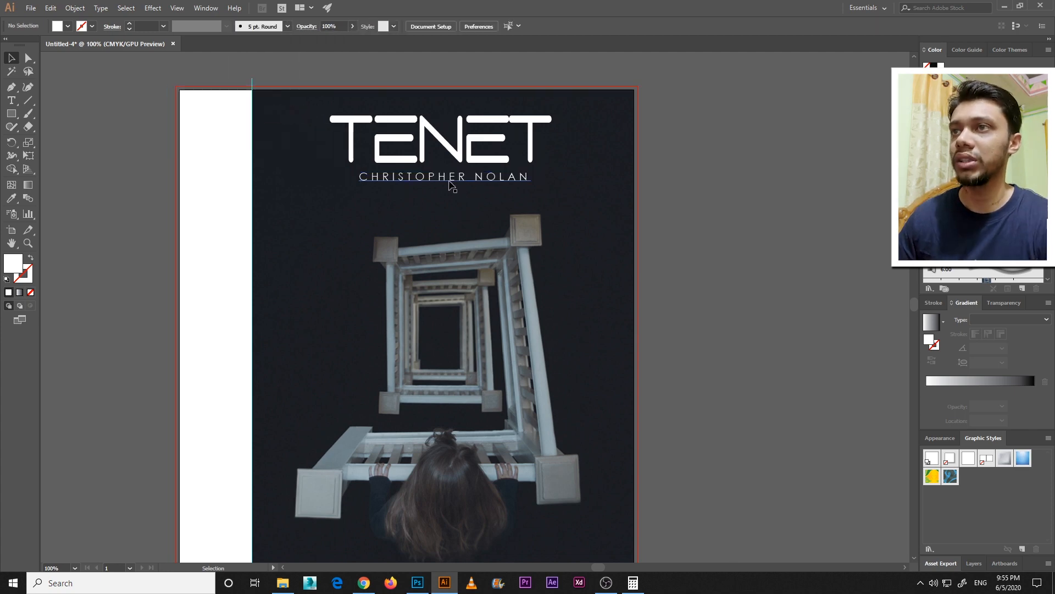
{"action": "left_click", "coordinate": [451, 182]}
{"action": "key", "text": "Down"}
{"action": "key", "text": "Down"}
{"action": "key", "text": "Down"}
{"action": "key", "text": "Down"}
{"action": "left_click", "coordinate": [699, 215]}
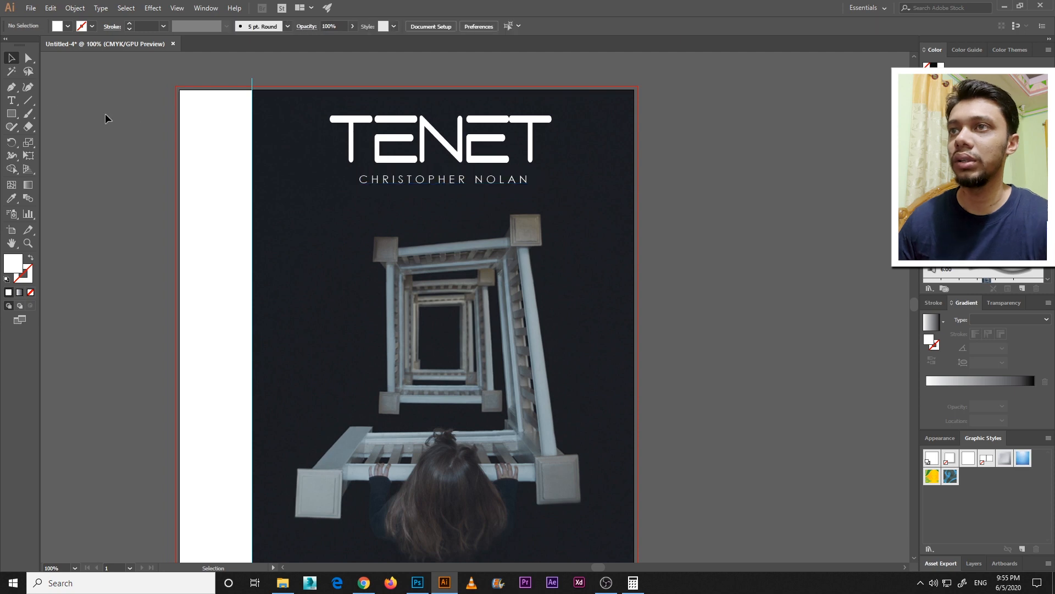
Draw a horizontal line about 6.07 in long between the title and the author name
{"action": "left_click", "coordinate": [28, 100]}
{"action": "left_click_drag", "start_coordinate": [318, 168], "coordinate": [559, 168]}
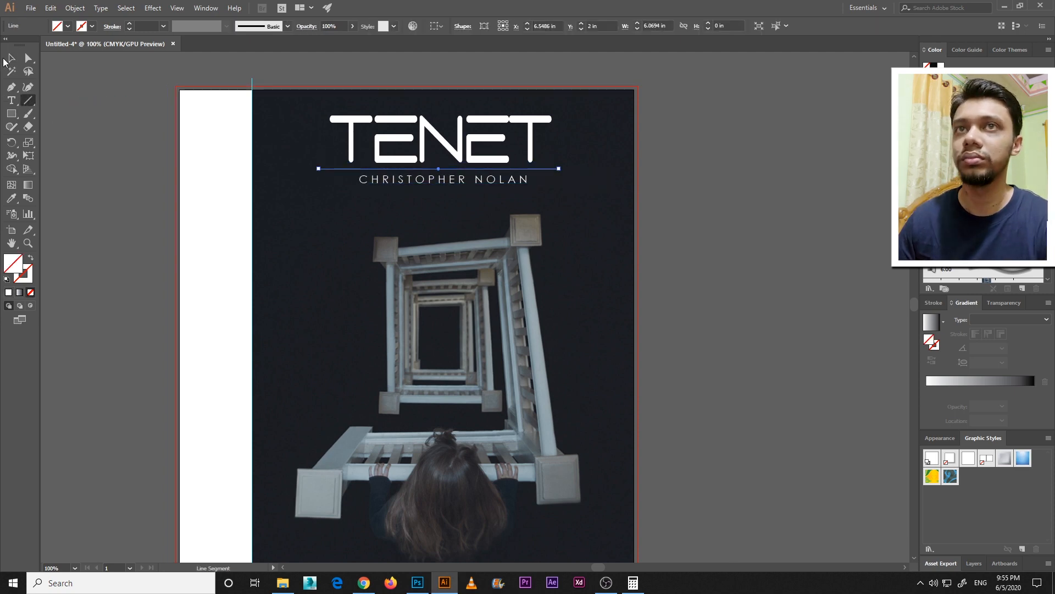
{"action": "left_click", "coordinate": [11, 58]}
Give the divider line a white stroke and a variable width profile that tapers at both ends
{"action": "left_click", "coordinate": [92, 26]}
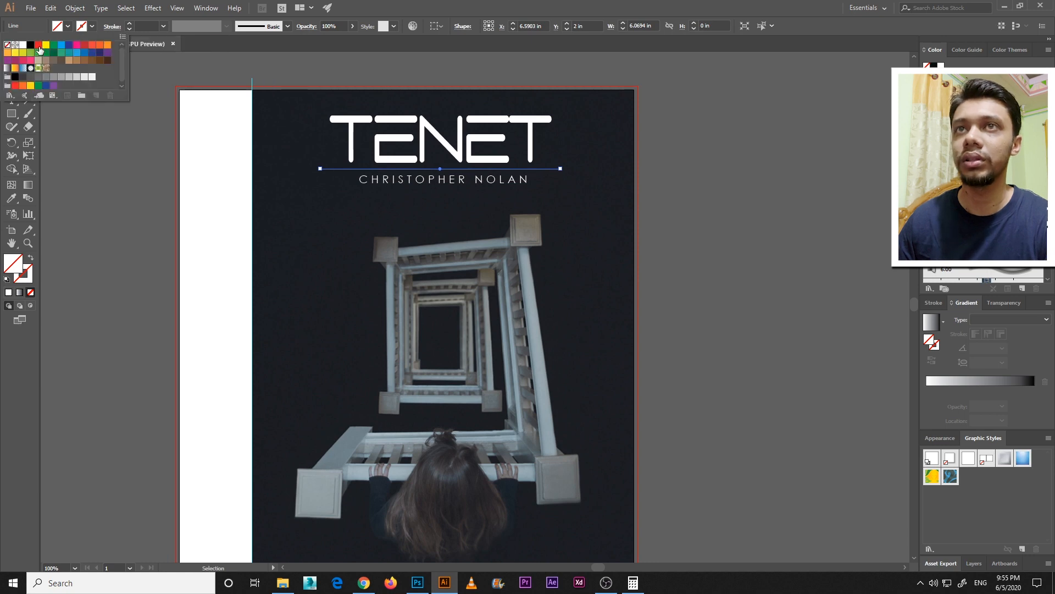
{"action": "left_click", "coordinate": [23, 45]}
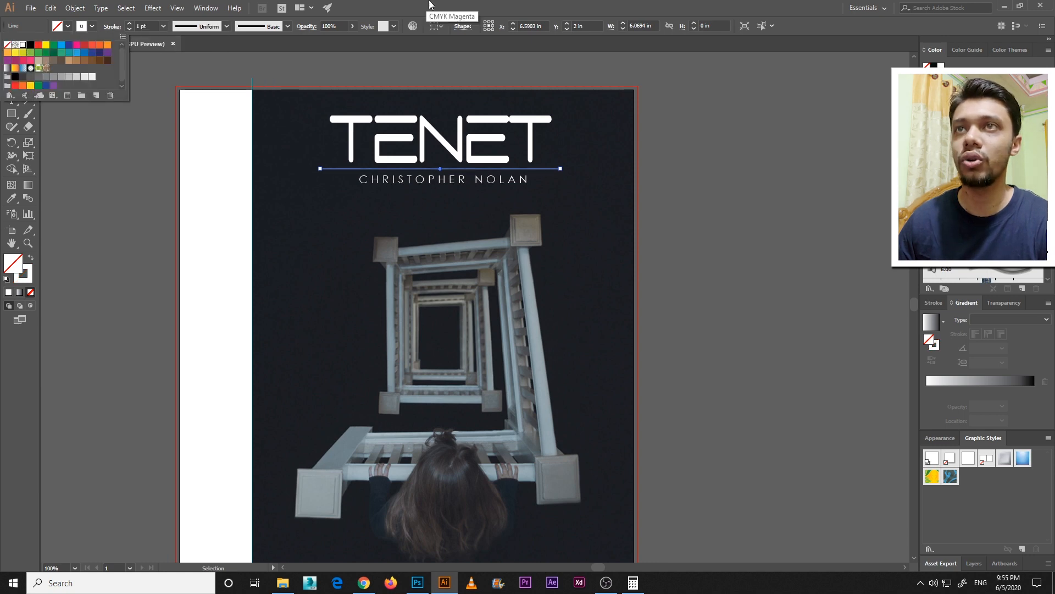
{"action": "left_click", "coordinate": [226, 26]}
{"action": "left_click", "coordinate": [196, 66]}
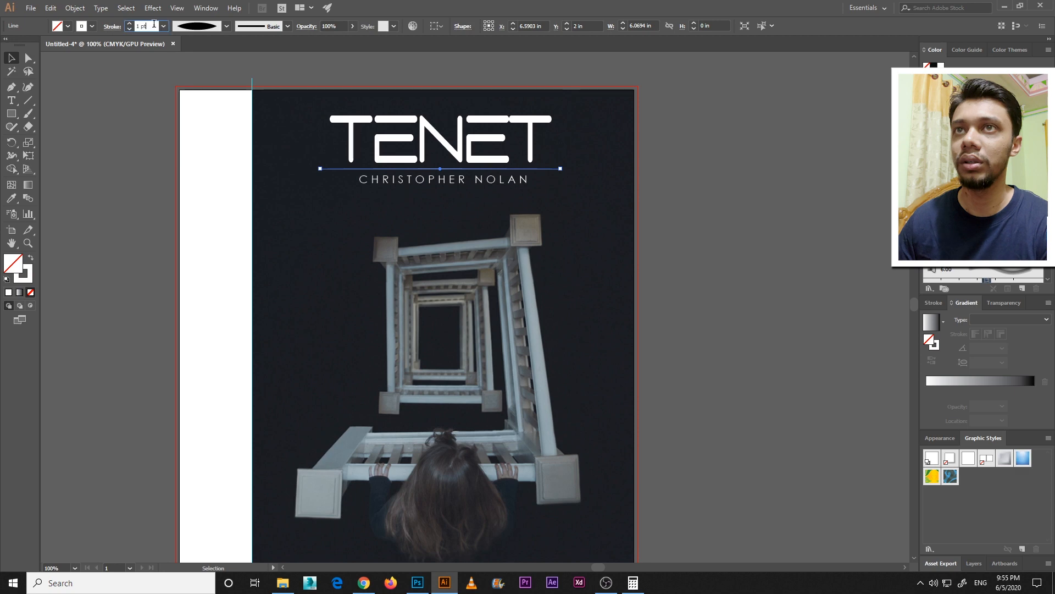
Set the divider line's stroke weight to 2 pt
{"action": "type", "text": "2"}
{"action": "left_click", "coordinate": [163, 186]}
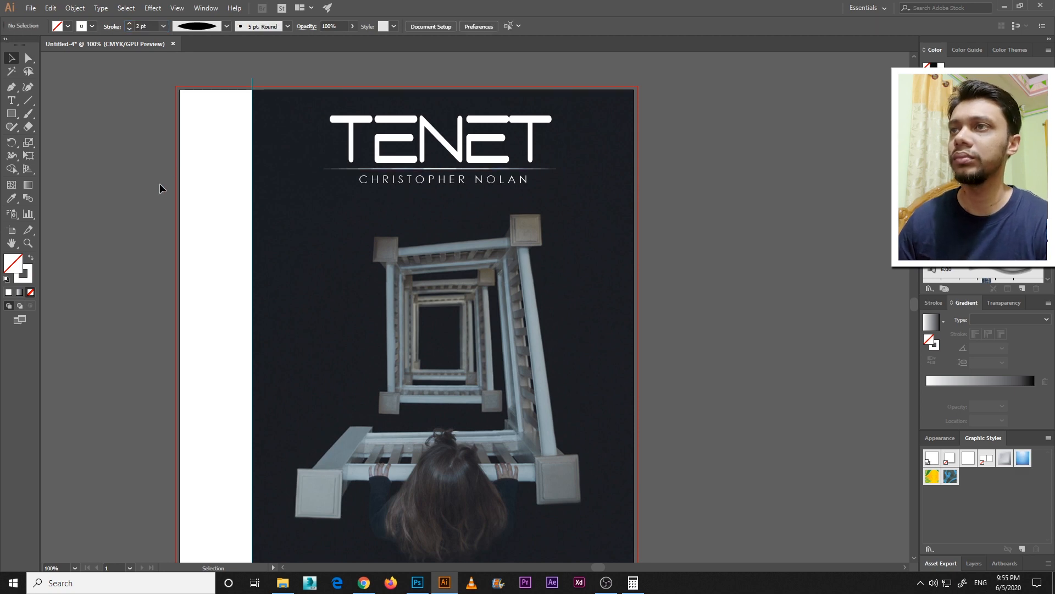
{"action": "key", "text": "ctrl+minus"}
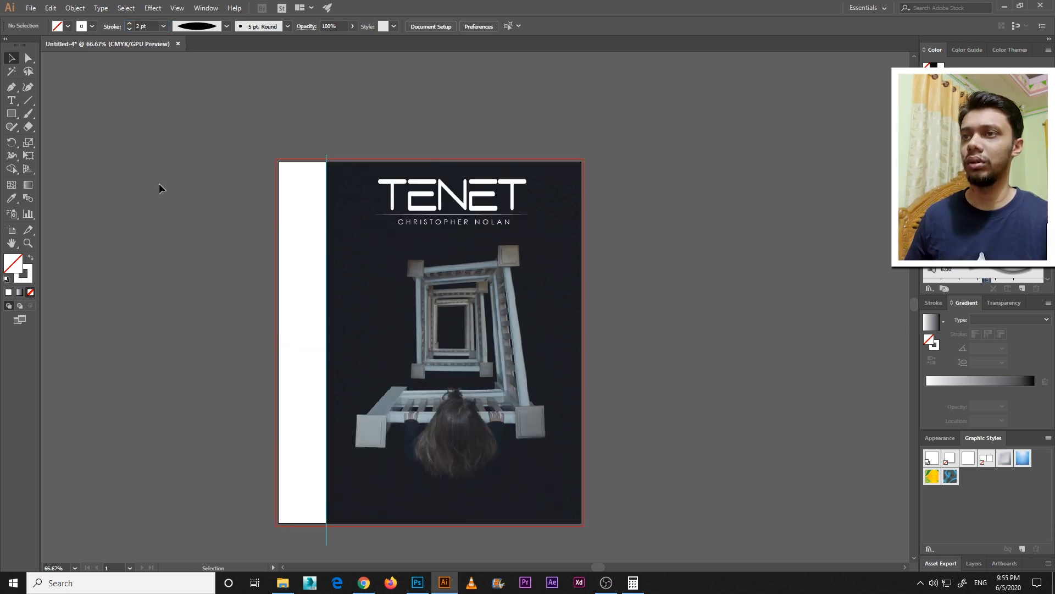
{"action": "key", "text": "ctrl+plus"}
{"action": "left_click", "coordinate": [354, 221]}
{"action": "key", "text": "ctrl+minus"}
{"action": "left_click", "coordinate": [328, 290]}
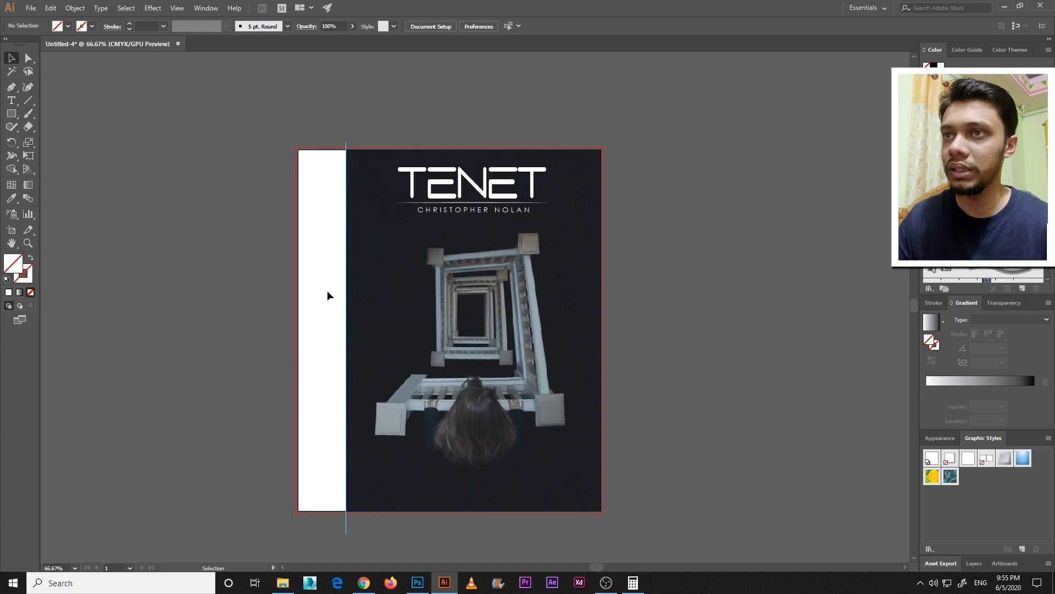
Duplicate the title, divider line and author name together onto the pasteboard beside the spine
{"action": "left_click", "coordinate": [481, 190]}
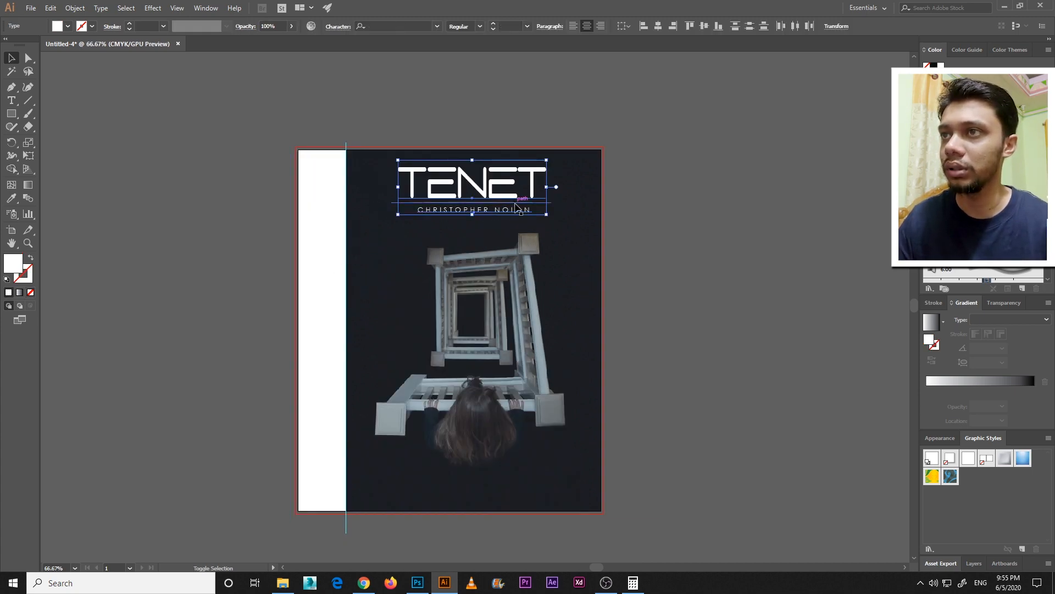
{"action": "left_click", "coordinate": [510, 205], "text": "shift"}
{"action": "left_click_drag", "start_coordinate": [507, 212], "coordinate": [285, 216]}
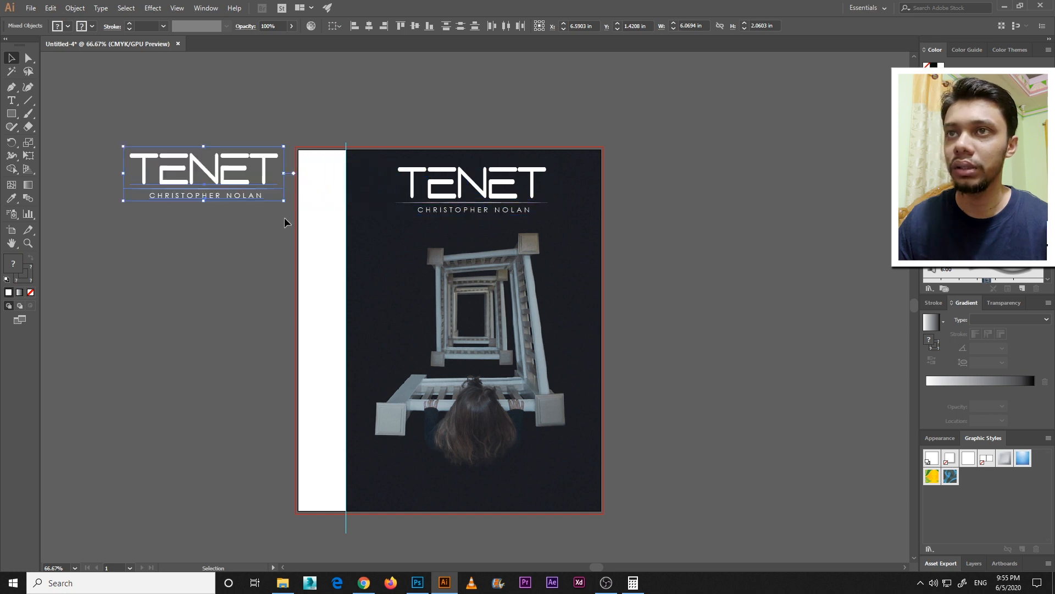
Fill the duplicated title and author name with black
{"action": "left_click", "coordinate": [68, 25]}
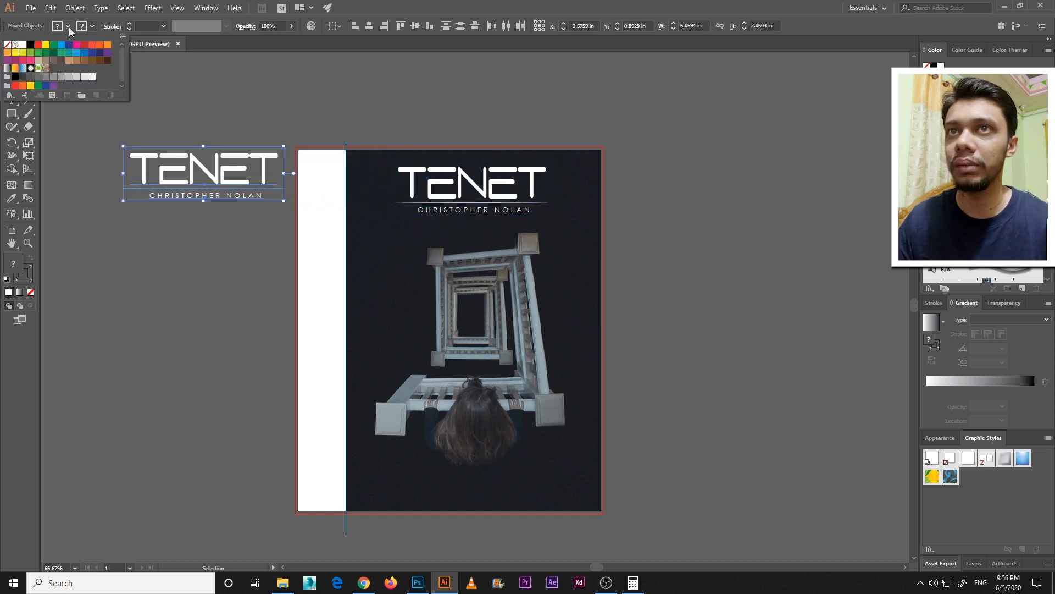
{"action": "left_click", "coordinate": [31, 48]}
{"action": "left_click", "coordinate": [220, 78]}
{"action": "left_click_drag", "start_coordinate": [246, 233], "coordinate": [158, 125]}
{"action": "left_click", "coordinate": [209, 225]}
Give the duplicated divider line a black stroke and no fill
{"action": "left_click", "coordinate": [271, 189]}
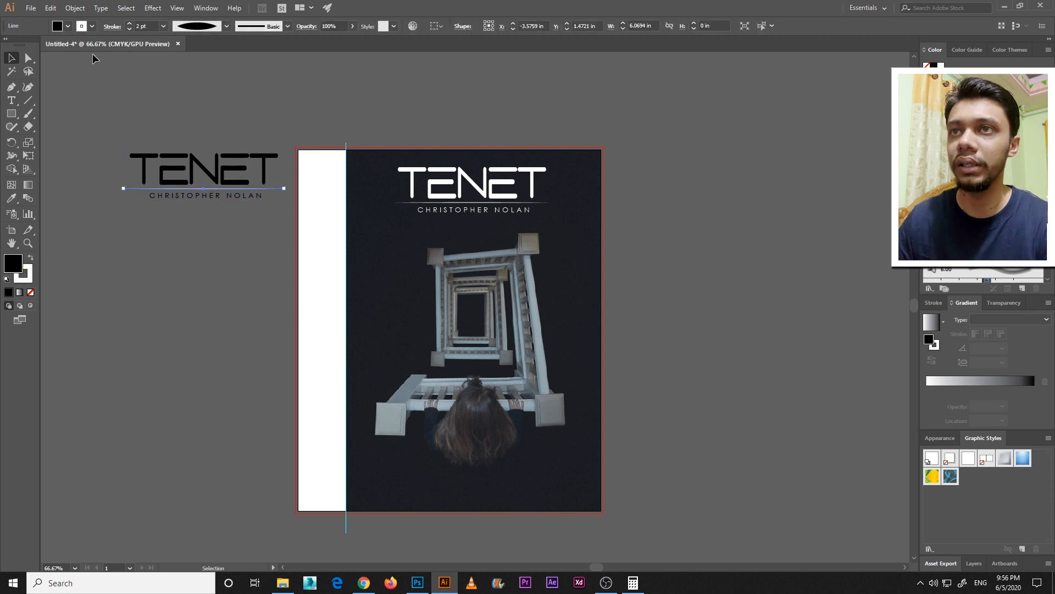
{"action": "left_click", "coordinate": [91, 26]}
{"action": "left_click", "coordinate": [30, 45]}
{"action": "left_click", "coordinate": [68, 25]}
{"action": "left_click", "coordinate": [8, 45]}
{"action": "left_click", "coordinate": [174, 105]}
Group the black lettering with its line, then rotate it to read upwards and scale it down to fit the spine
{"action": "left_click_drag", "start_coordinate": [263, 231], "coordinate": [121, 146]}
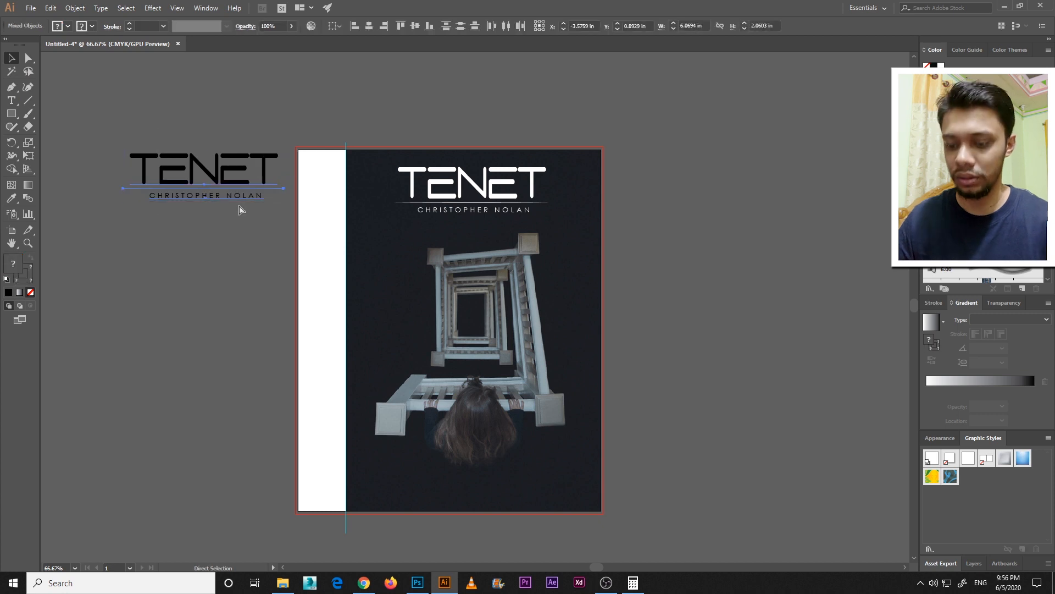
{"action": "key", "text": "ctrl+g"}
{"action": "left_click_drag", "start_coordinate": [289, 205], "coordinate": [262, 94]}
{"action": "left_click_drag", "start_coordinate": [210, 188], "coordinate": [333, 320]}
{"action": "left_click_drag", "start_coordinate": [355, 386], "coordinate": [341, 349]}
Nudge the rotated group to the middle of the white spine and enlarge it to about 1.26 by 3.70 in
{"action": "key", "text": "Left"}
{"action": "key", "text": "Left"}
{"action": "key", "text": "Left"}
{"action": "key", "text": "Left"}
{"action": "key", "text": "Down"}
{"action": "key", "text": "Down"}
{"action": "key", "text": "Down"}
{"action": "key", "text": "Down"}
{"action": "key", "text": "Down"}
{"action": "key", "text": "Down"}
{"action": "key", "text": "Down"}
{"action": "key", "text": "Down"}
{"action": "key", "text": "Down"}
{"action": "key", "text": "Down"}
{"action": "key", "text": "Down"}
{"action": "key", "text": "Down"}
{"action": "key", "text": "Down"}
{"action": "key", "text": "Down"}
{"action": "key", "text": "Down"}
{"action": "key", "text": "Down"}
{"action": "key", "text": "Down"}
{"action": "key", "text": "Down"}
{"action": "key", "text": "Down"}
{"action": "key", "text": "Down"}
{"action": "key", "text": "Left"}
{"action": "key", "text": "Left"}
{"action": "key", "text": "Left"}
{"action": "key", "text": "Left"}
{"action": "key", "text": "Left"}
{"action": "key", "text": "Left"}
{"action": "key", "text": "Left"}
{"action": "key", "text": "Left"}
{"action": "key", "text": "Down"}
{"action": "key", "text": "Down"}
{"action": "key", "text": "Down"}
{"action": "key", "text": "Down"}
{"action": "key", "text": "Down"}
{"action": "key", "text": "Down"}
{"action": "key", "text": "Down"}
{"action": "key", "text": "Down"}
{"action": "key", "text": "Down"}
{"action": "key", "text": "Down"}
{"action": "key", "text": "Down"}
{"action": "key", "text": "Down"}
{"action": "key", "text": "Down"}
{"action": "key", "text": "Down"}
{"action": "key", "text": "Down"}
{"action": "key", "text": "Down"}
{"action": "key", "text": "Down"}
{"action": "key", "text": "Down"}
{"action": "key", "text": "Down"}
{"action": "key", "text": "Down"}
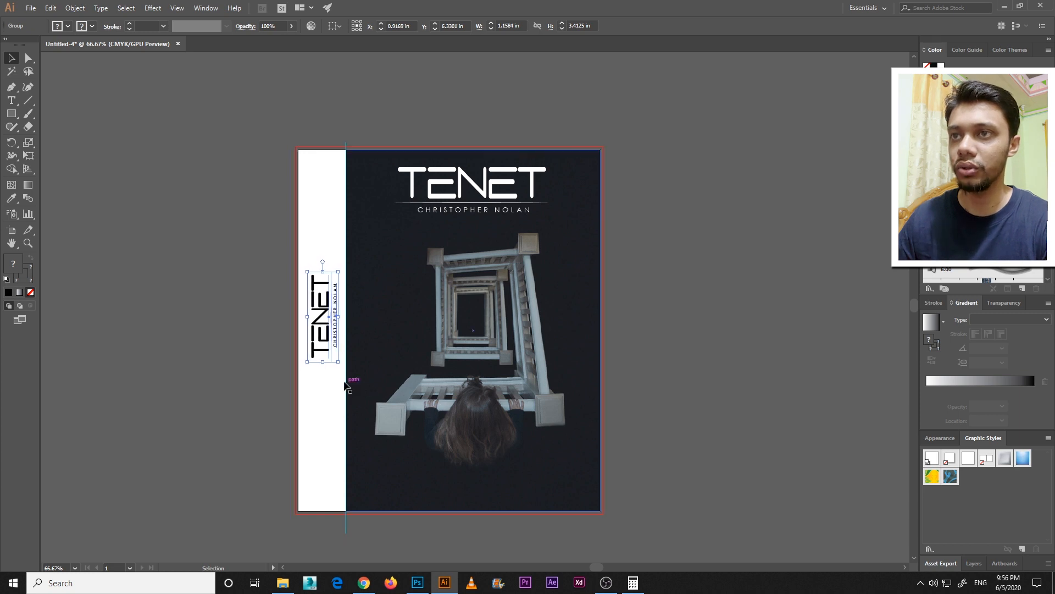
{"action": "left_click_drag", "start_coordinate": [337, 362], "coordinate": [343, 367]}
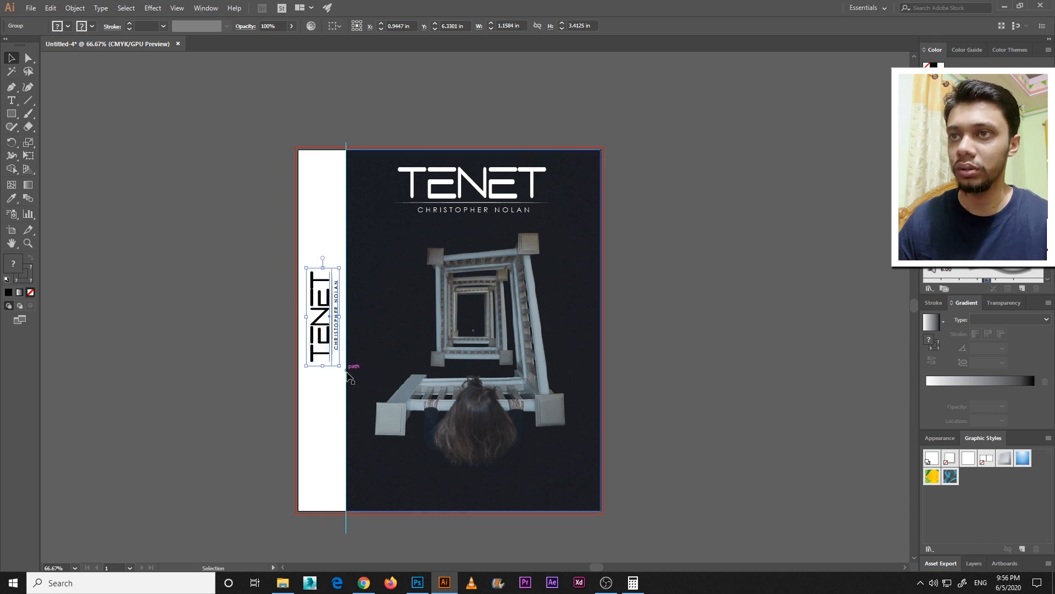
{"action": "left_click", "coordinate": [214, 352]}
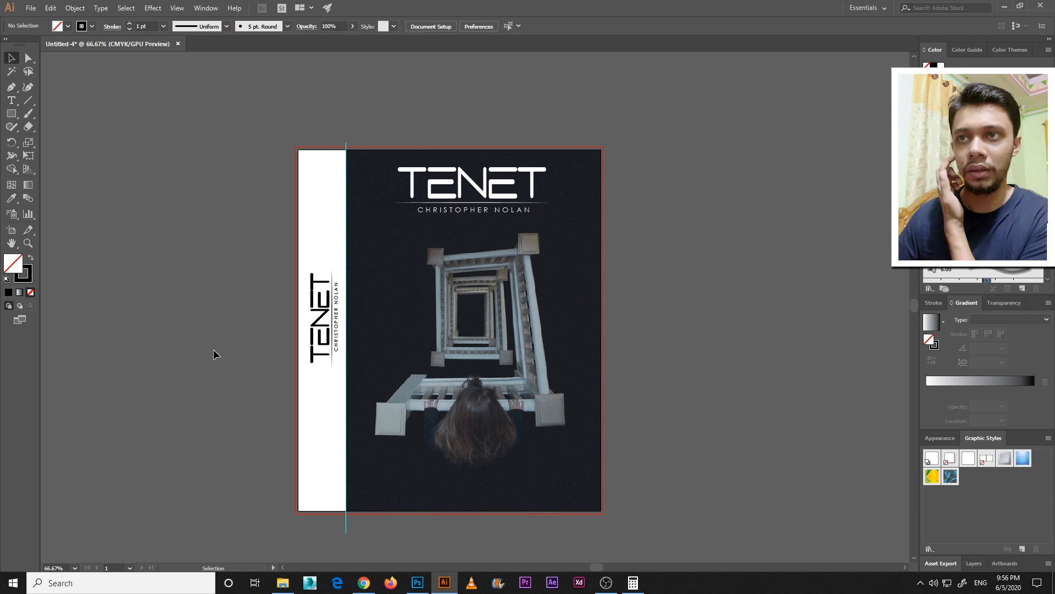
{"action": "left_click", "coordinate": [348, 367]}
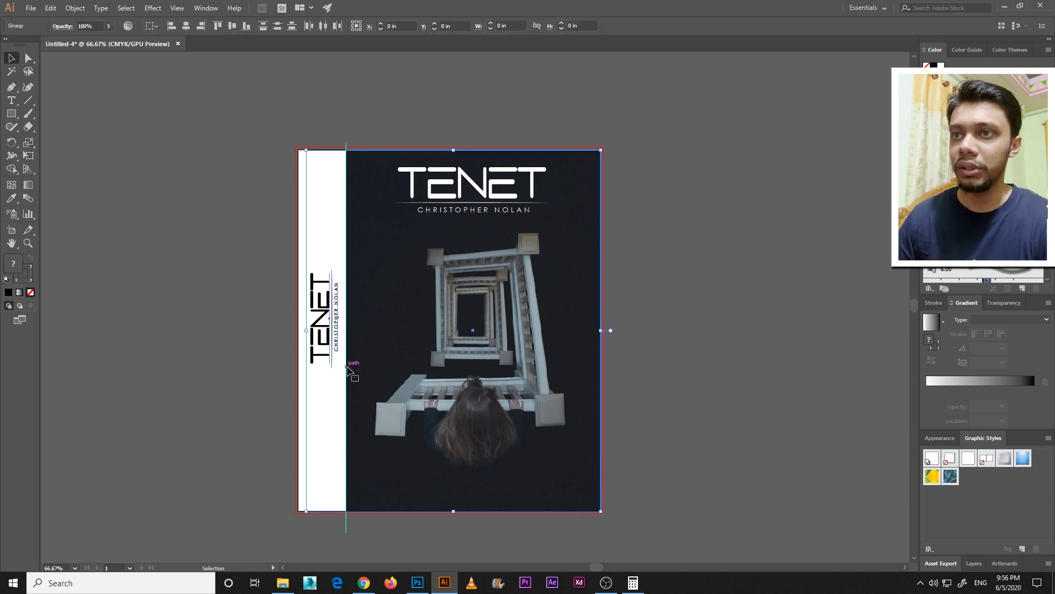
{"action": "left_click", "coordinate": [707, 393]}
Move the spine lettering onto the pasteboard, ungroup it and delete its divider line
{"action": "left_click", "coordinate": [337, 320]}
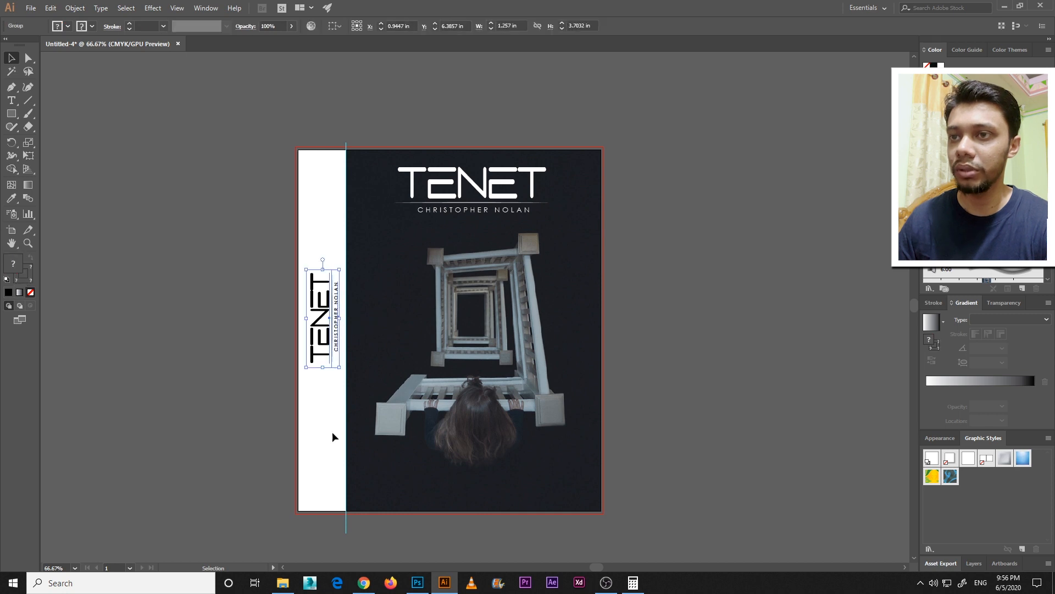
{"action": "left_click_drag", "start_coordinate": [337, 334], "coordinate": [244, 389]}
{"action": "right_click", "coordinate": [220, 245]}
{"action": "left_click", "coordinate": [264, 324]}
{"action": "left_click", "coordinate": [247, 190]}
{"action": "left_click", "coordinate": [216, 236]}
{"action": "key", "text": "Delete"}
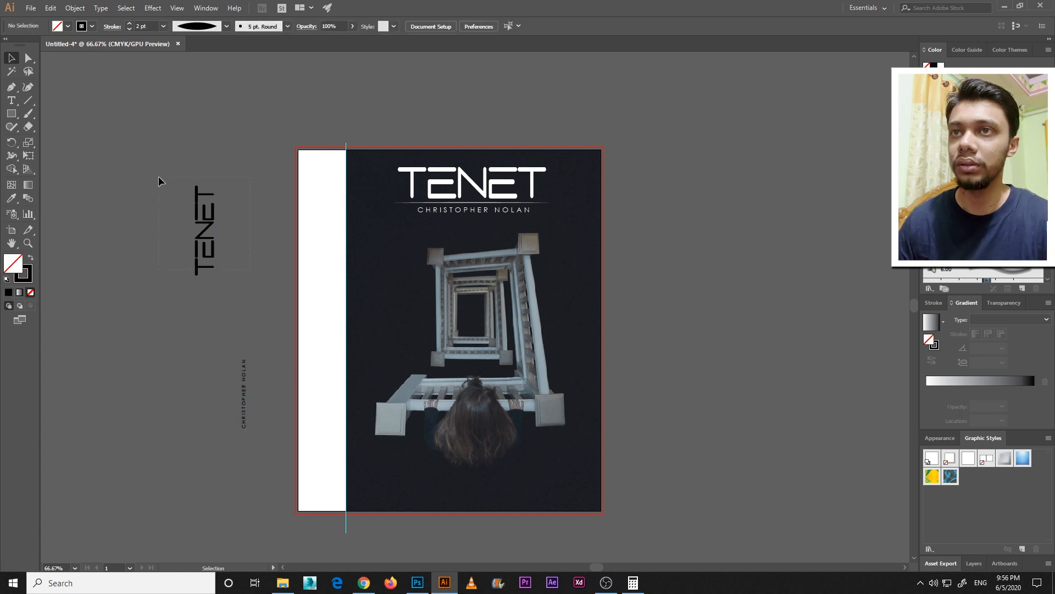
Place the black TENET title back at the middle of the spine
{"action": "left_click", "coordinate": [207, 240]}
{"action": "left_click_drag", "start_coordinate": [207, 241], "coordinate": [324, 327]}
Add "WRITTEN BY" on its own line before the rotated author name
{"action": "left_click", "coordinate": [244, 401]}
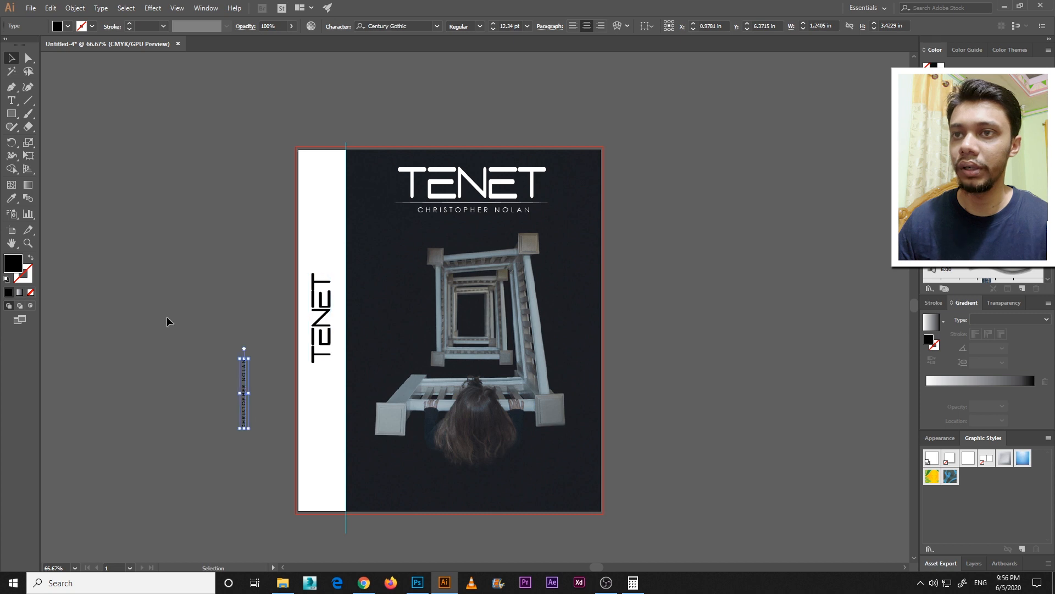
{"action": "left_click", "coordinate": [11, 100]}
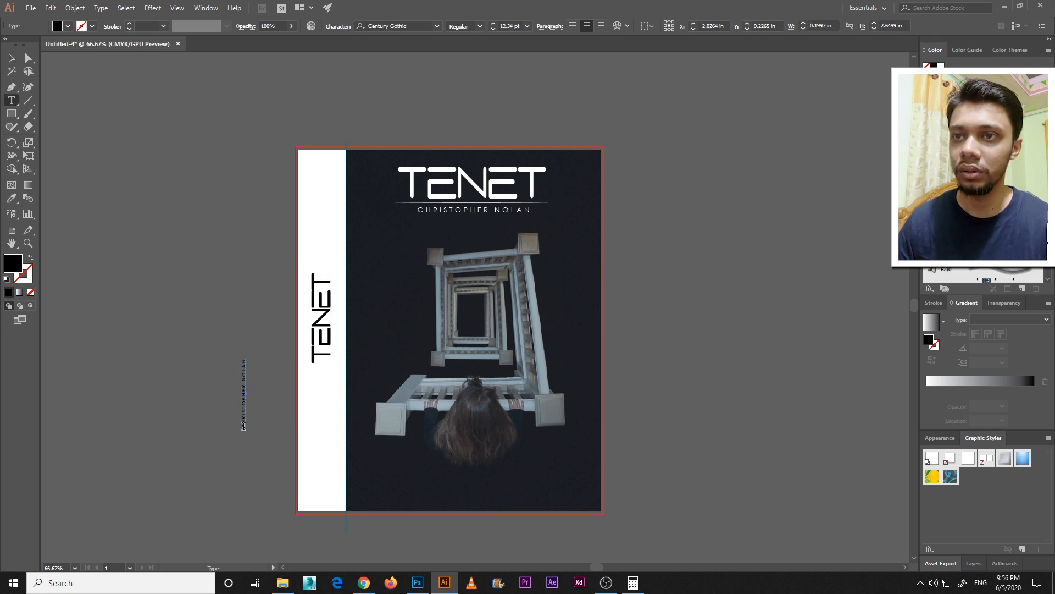
{"action": "left_click", "coordinate": [243, 425]}
{"action": "type", "text": "WRITTEN "}
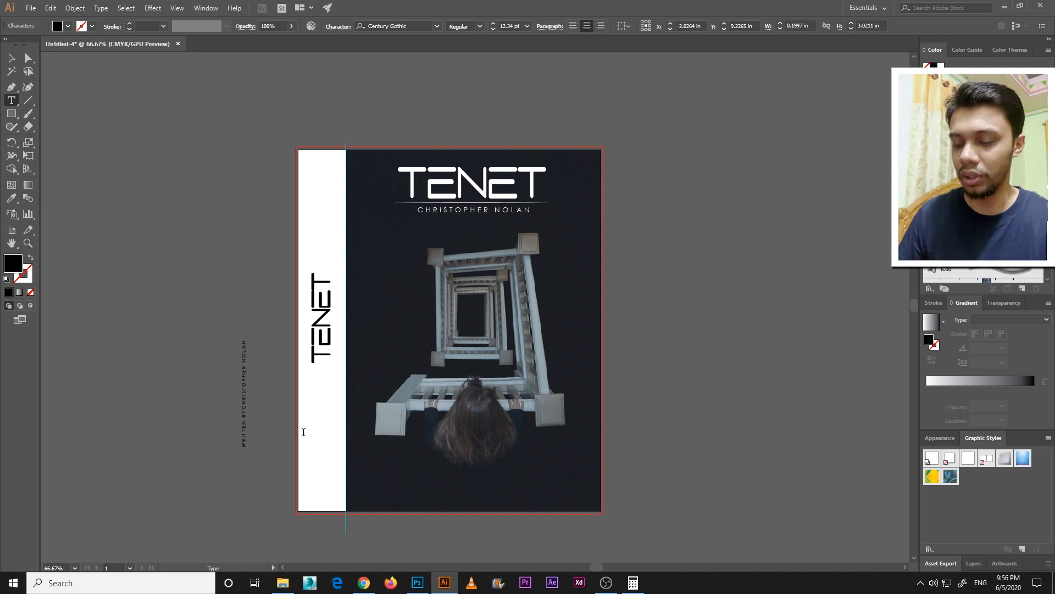
{"action": "type", "text": "BY"}
{"action": "key", "text": "Return"}
Enlarge the author credit to about 15.5 pt and place it on the spine below the title
{"action": "left_click", "coordinate": [11, 58]}
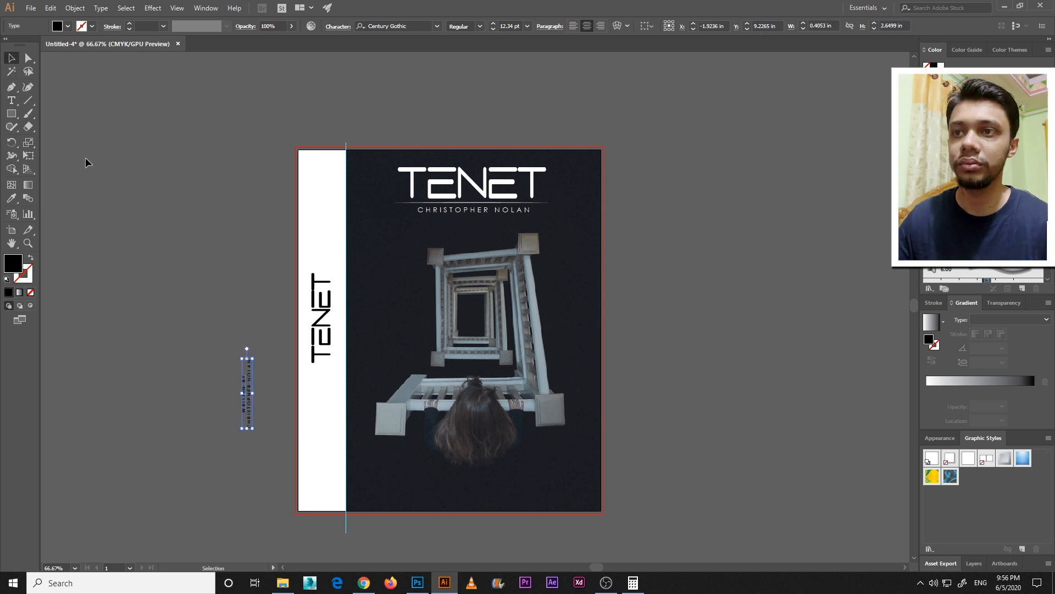
{"action": "left_click_drag", "start_coordinate": [256, 429], "coordinate": [254, 437]}
{"action": "left_click_drag", "start_coordinate": [250, 418], "coordinate": [324, 470]}
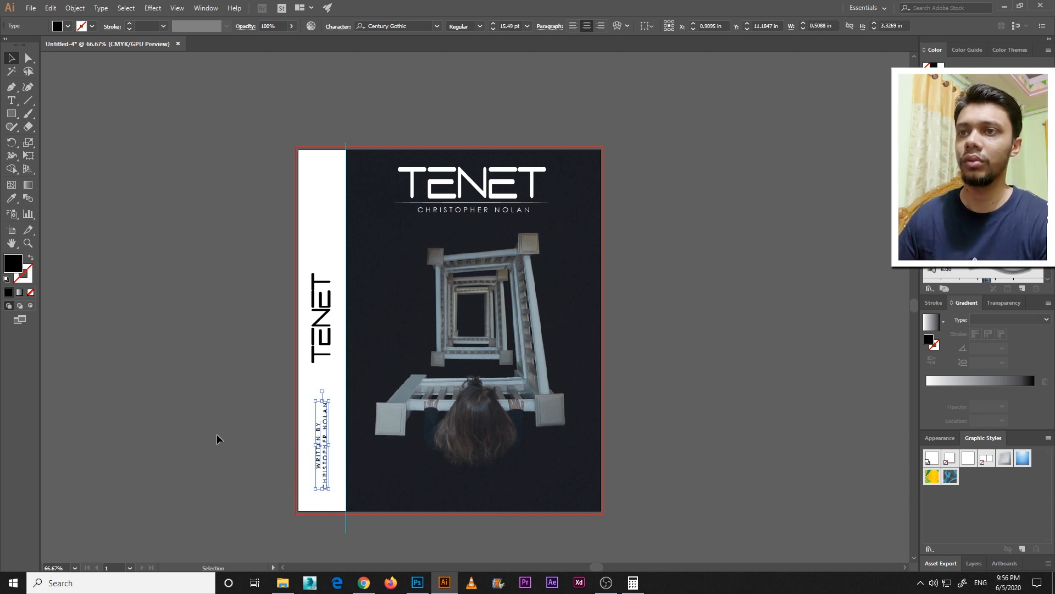
{"action": "left_click", "coordinate": [216, 433]}
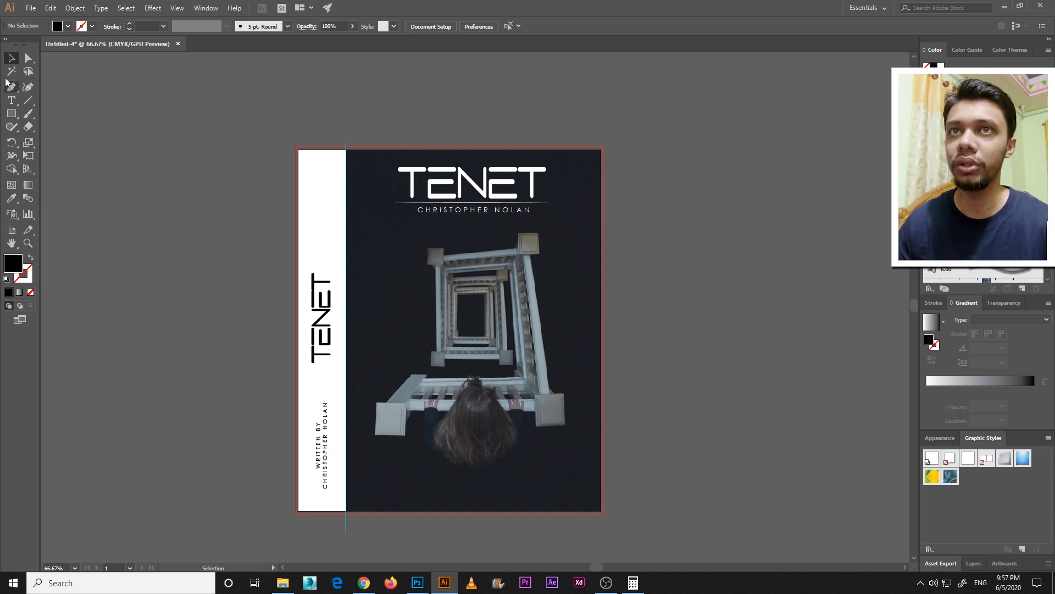
{"action": "left_click_drag", "start_coordinate": [251, 291], "coordinate": [256, 283]}
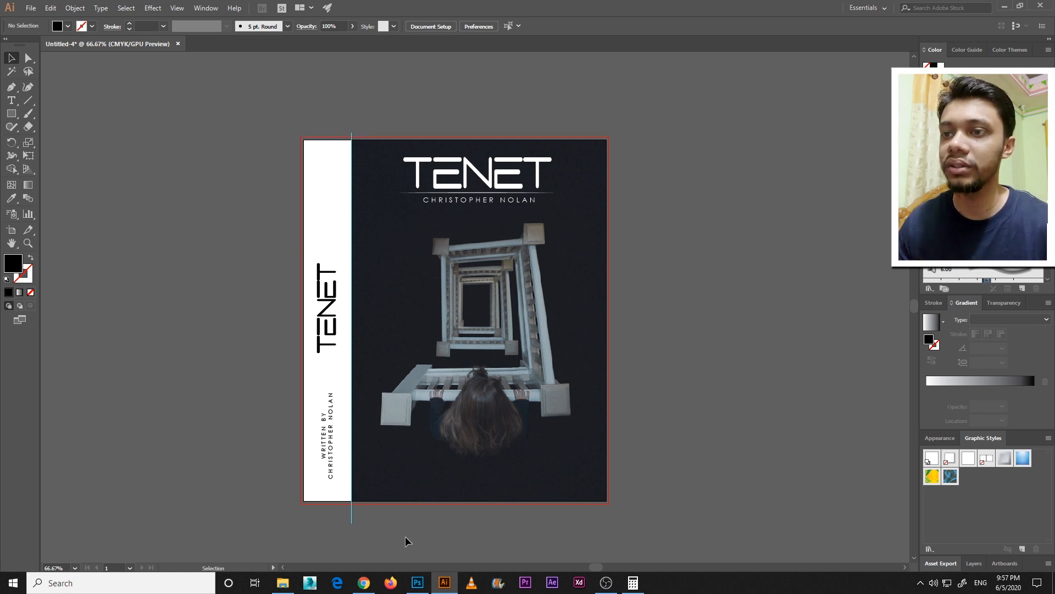
Switch to Chrome, look up dummy text on lipsum.com and copy the Lorem Ipsum passage ending at "type specimen book"
{"action": "left_click", "coordinate": [364, 583]}
{"action": "left_click", "coordinate": [58, 8]}
{"action": "left_click", "coordinate": [506, 239]}
{"action": "type", "text": "dummy tex"}
{"action": "key", "text": "Down"}
{"action": "key", "text": "Return"}
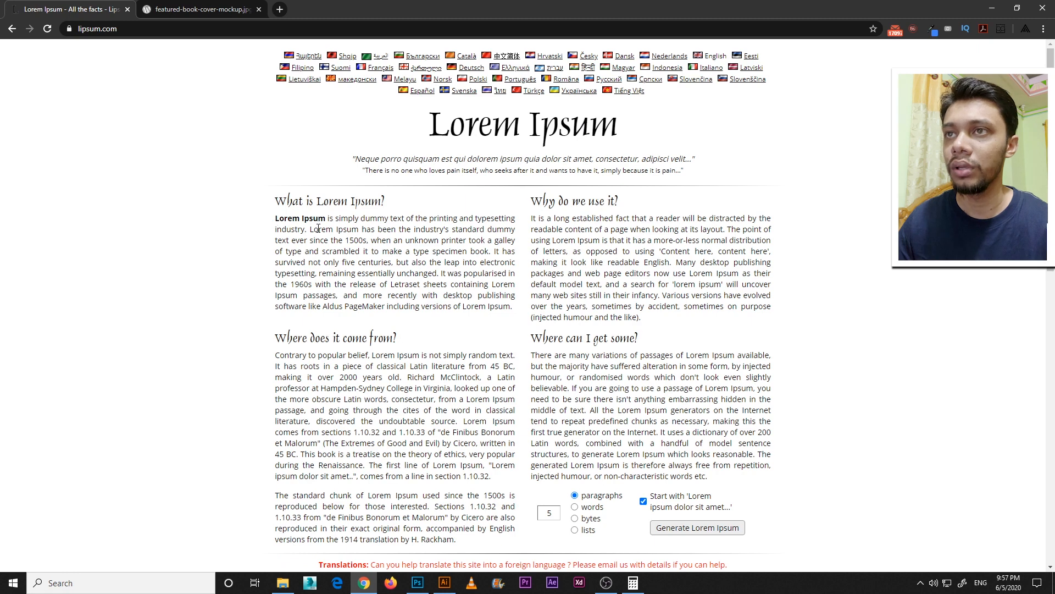
{"action": "left_click_drag", "start_coordinate": [275, 275], "coordinate": [485, 308]}
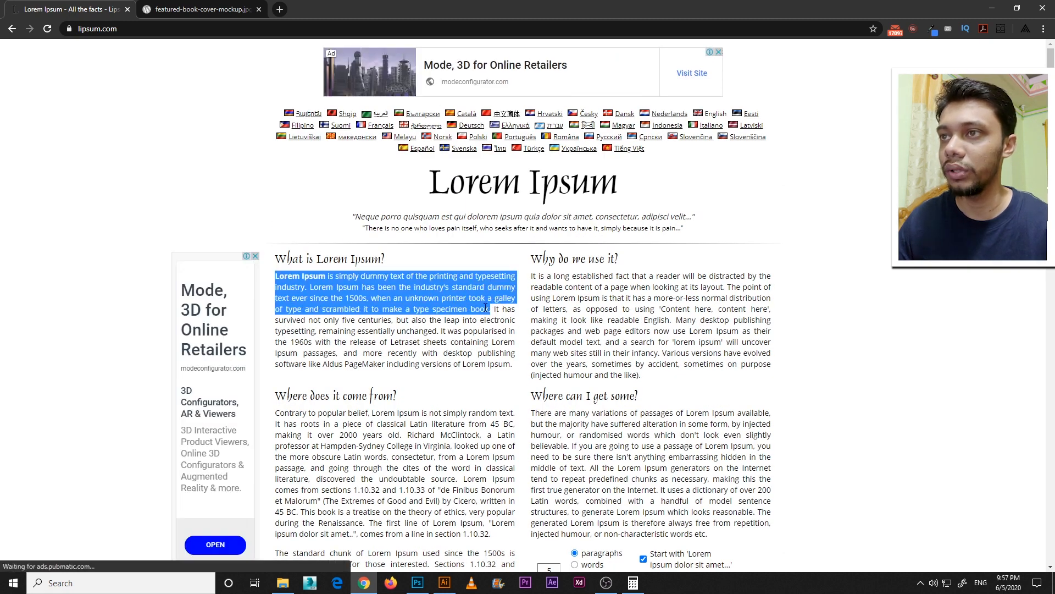
Switch back to Illustrator and draw a rectangle about 8.98 by 1.19 in across the bottom of the front cover
{"action": "left_click", "coordinate": [444, 582]}
{"action": "left_click", "coordinate": [15, 116]}
{"action": "left_click_drag", "start_coordinate": [362, 462], "coordinate": [599, 493]}
Turn the rectangle into area type holding the copied Lorem Ipsum passage and fill the text with white
{"action": "left_click", "coordinate": [12, 103]}
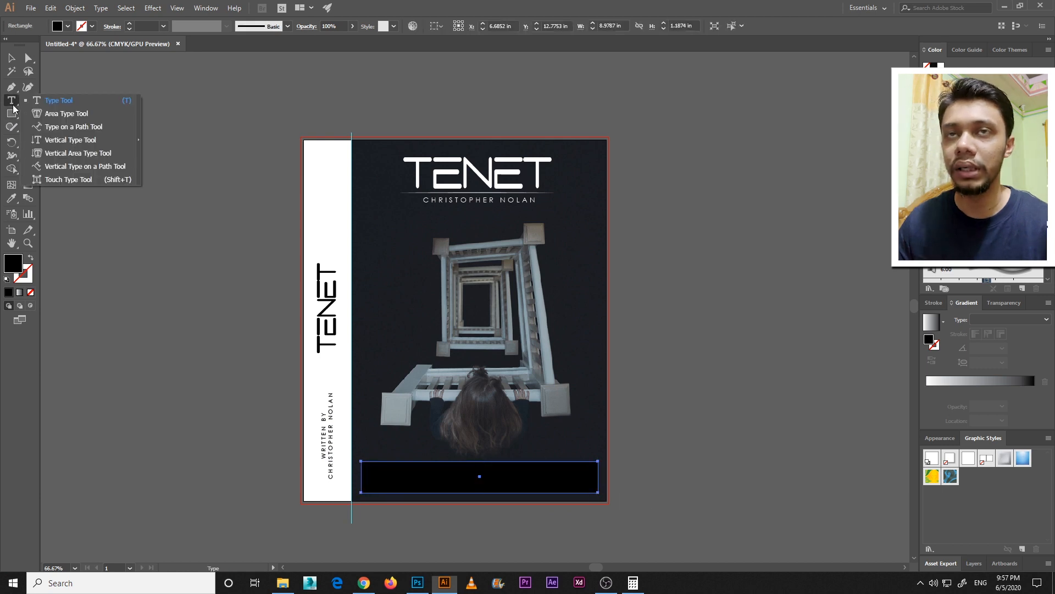
{"action": "left_click", "coordinate": [66, 114]}
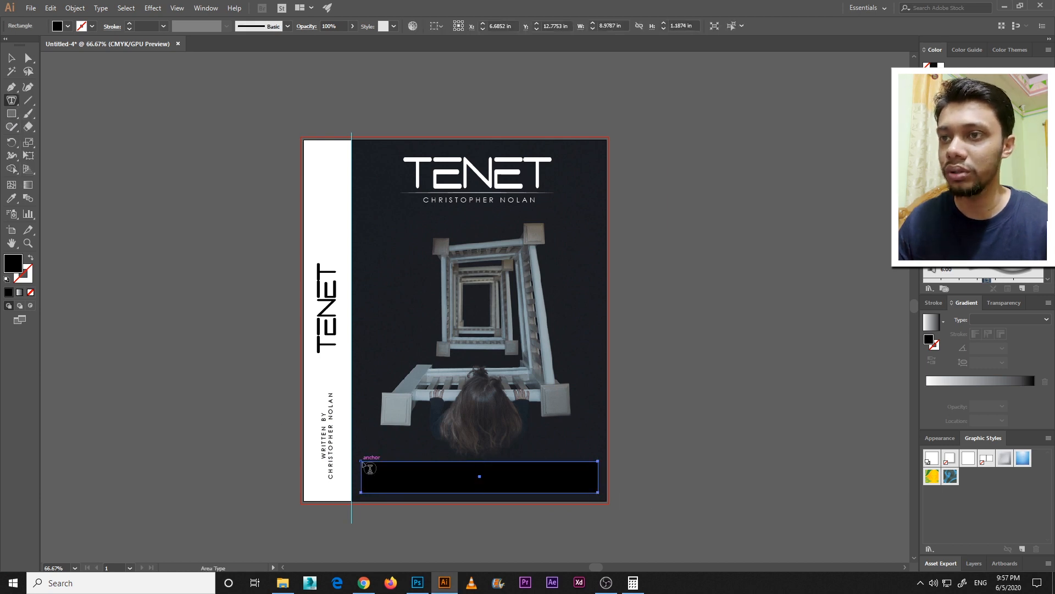
{"action": "left_click", "coordinate": [370, 468]}
{"action": "key", "text": "Escape"}
{"action": "left_click", "coordinate": [68, 25]}
{"action": "left_click", "coordinate": [23, 44]}
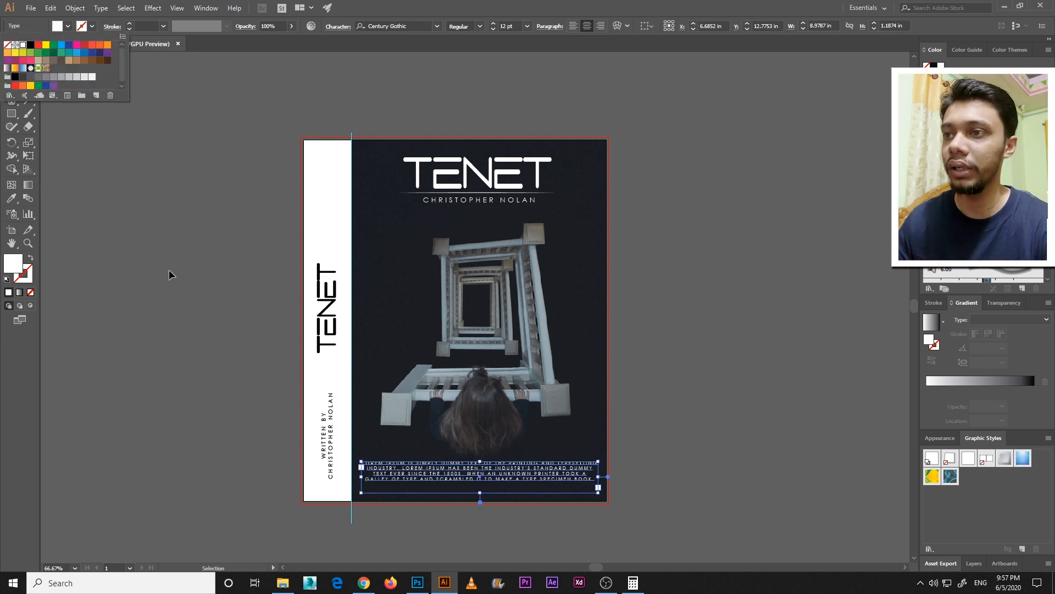
{"action": "key", "text": "Escape"}
Nudge the white Lorem Ipsum paragraph down slightly toward the cover's bottom edge
{"action": "key", "text": "Down"}
{"action": "key", "text": "Down"}
{"action": "key", "text": "Down"}
{"action": "key", "text": "Down"}
{"action": "key", "text": "Down"}
{"action": "key", "text": "Down"}
{"action": "key", "text": "Down"}
{"action": "key", "text": "Down"}
{"action": "key", "text": "Down"}
{"action": "key", "text": "Down"}
{"action": "left_click", "coordinate": [826, 384]}
{"action": "left_click", "coordinate": [540, 470]}
{"action": "key", "text": "Down"}
{"action": "left_click", "coordinate": [725, 396]}
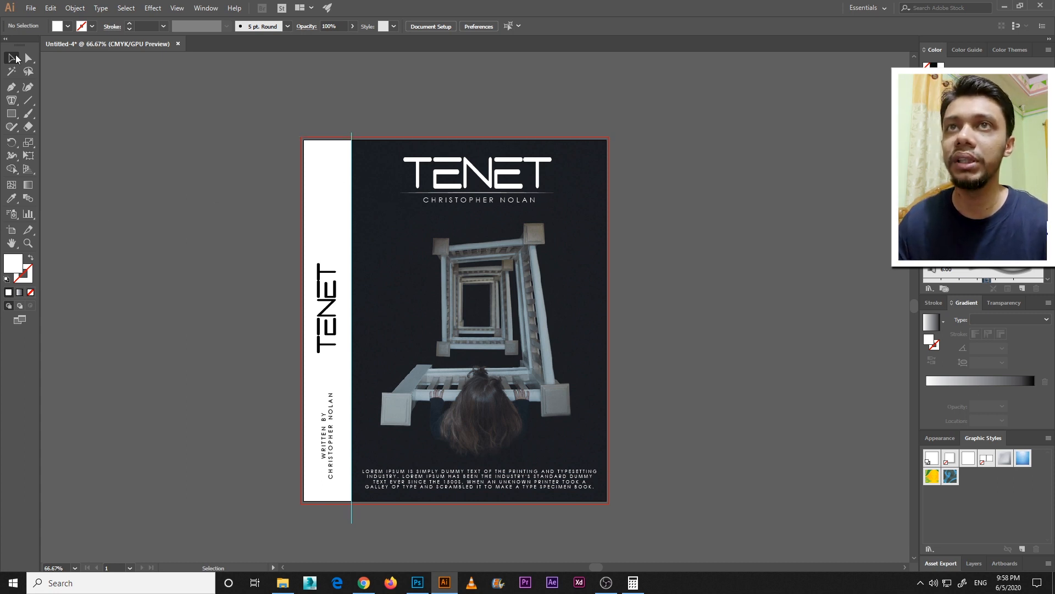
Create two full-height slices, one over the spine and one over the front cover
{"action": "left_click_drag", "start_coordinate": [30, 230], "coordinate": [90, 229]}
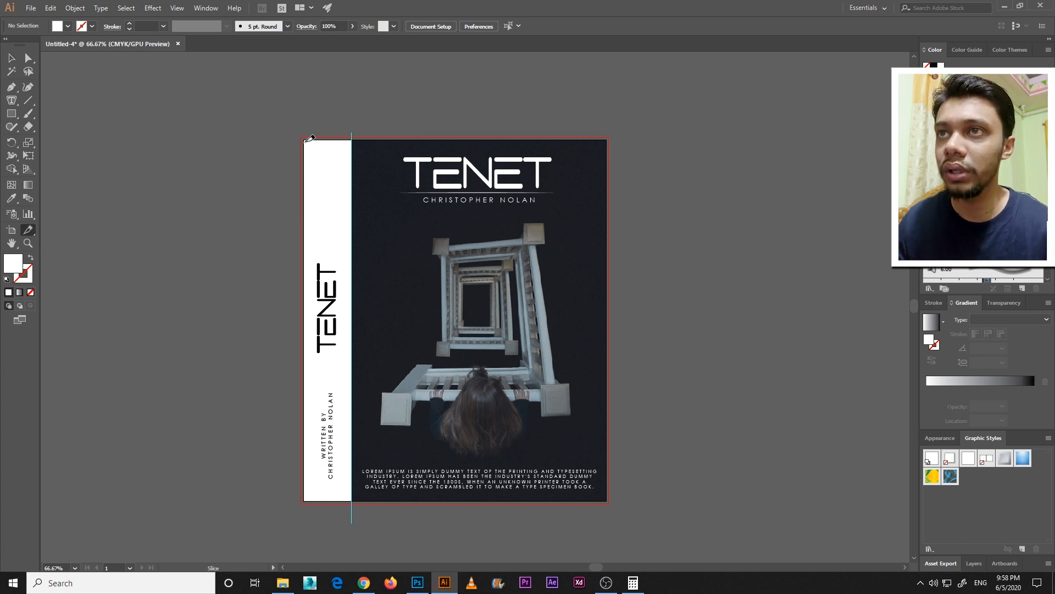
{"action": "left_click_drag", "start_coordinate": [306, 138], "coordinate": [355, 500]}
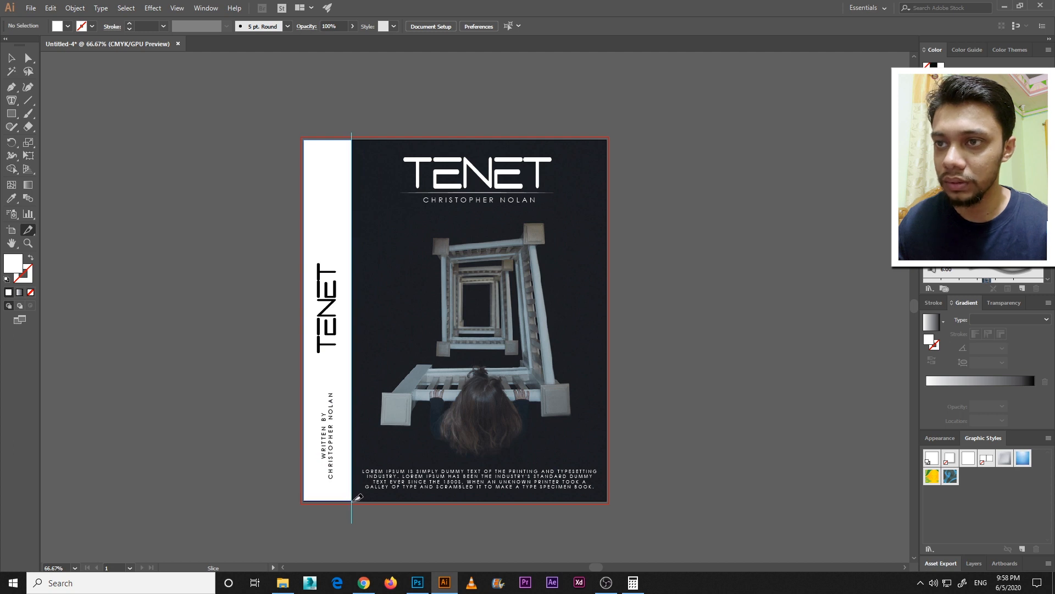
{"action": "left_click_drag", "start_coordinate": [353, 138], "coordinate": [608, 500]}
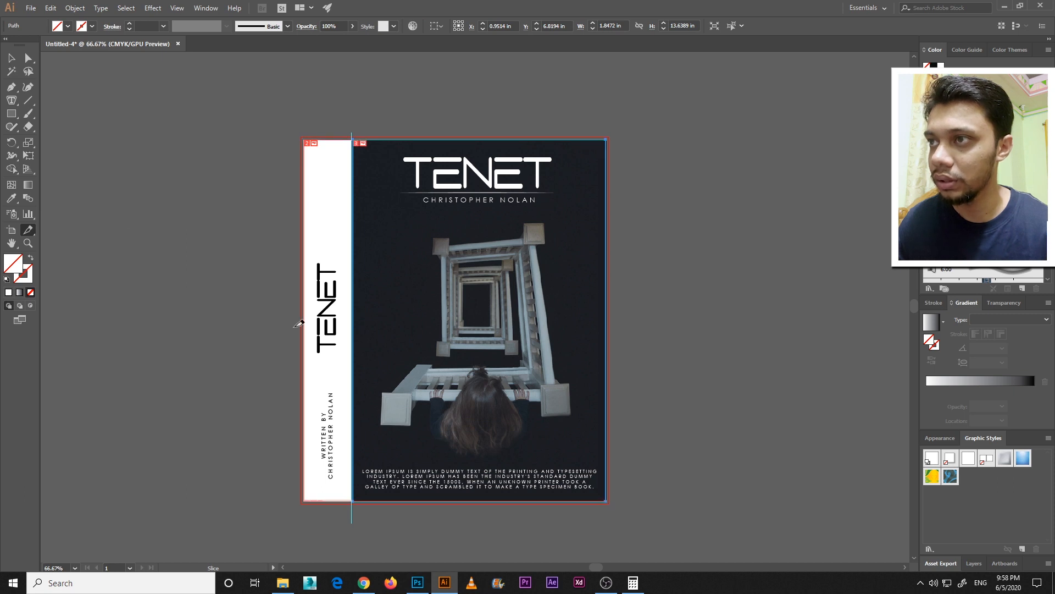
{"action": "left_click", "coordinate": [12, 58]}
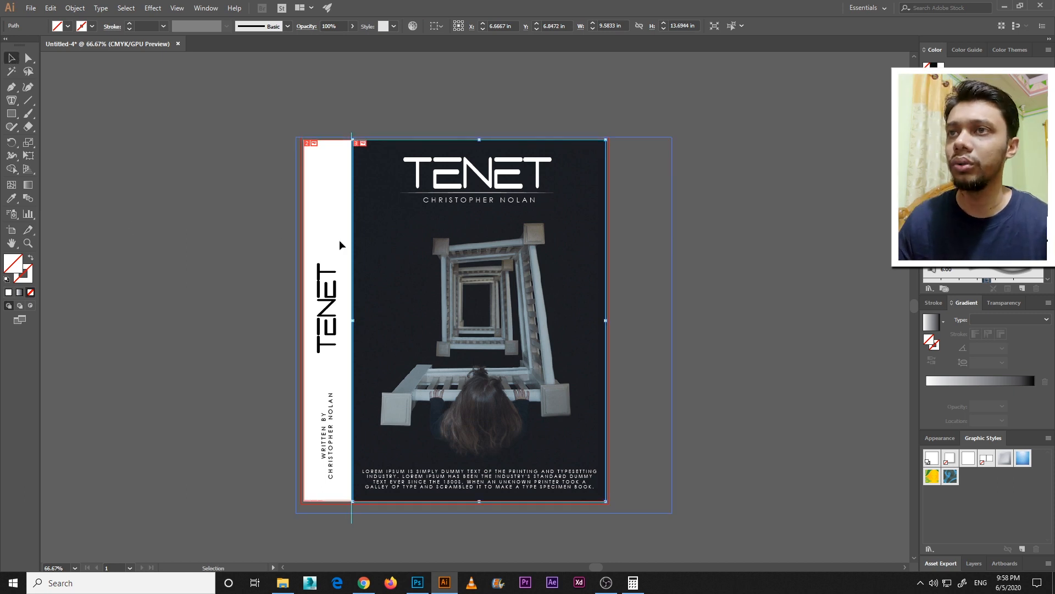
{"action": "left_click", "coordinate": [196, 226]}
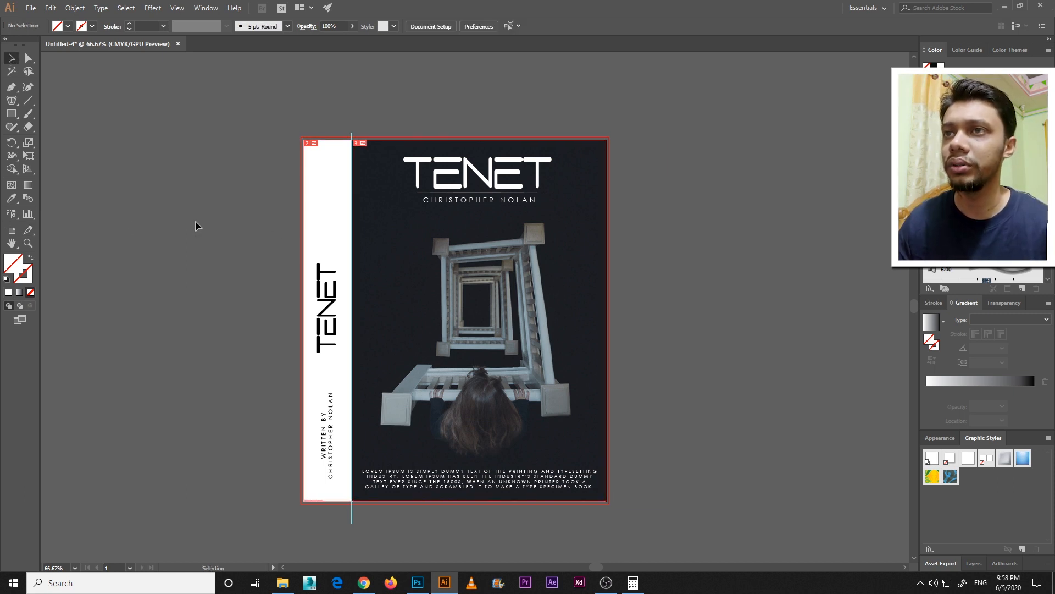
Export the document for web as JPEG at quality 100 with all slices, and start saving the optimized images
{"action": "left_click", "coordinate": [32, 8]}
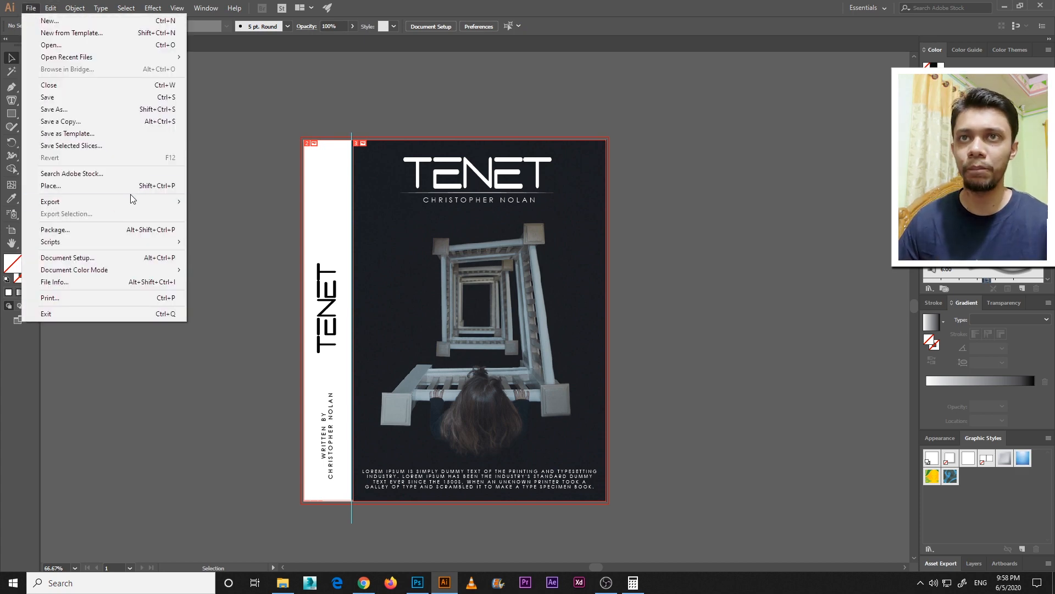
{"action": "mouse_move", "coordinate": [107, 203]}
{"action": "left_click", "coordinate": [260, 225]}
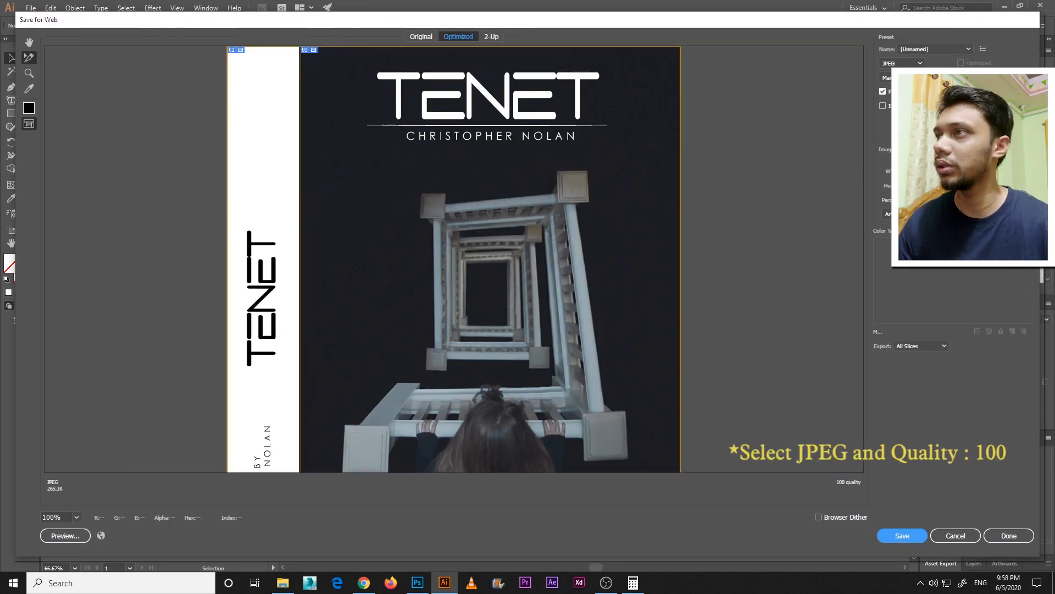
{"action": "left_click", "coordinate": [896, 64]}
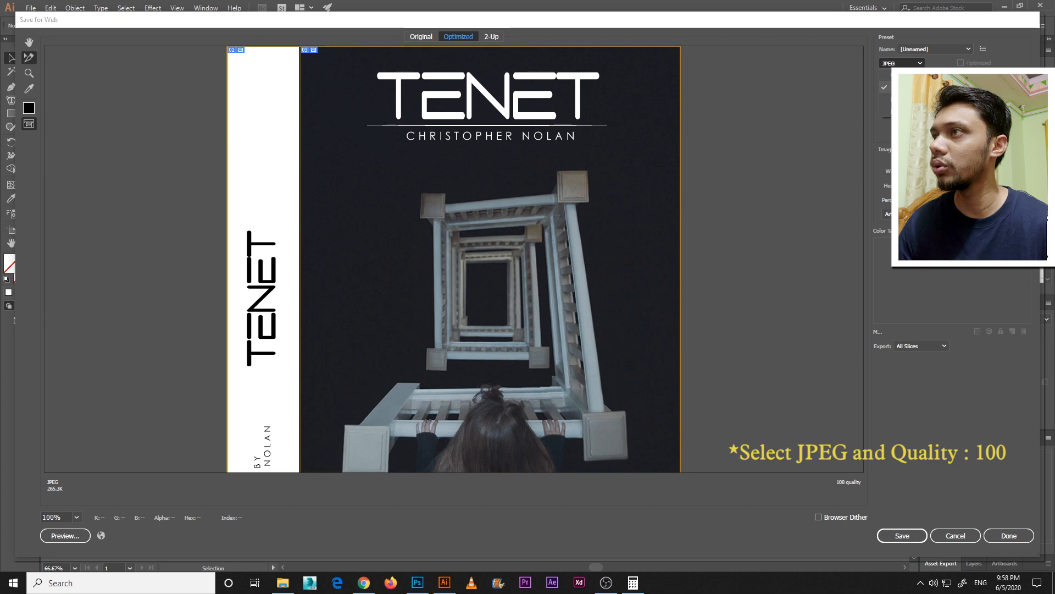
{"action": "left_click", "coordinate": [902, 88]}
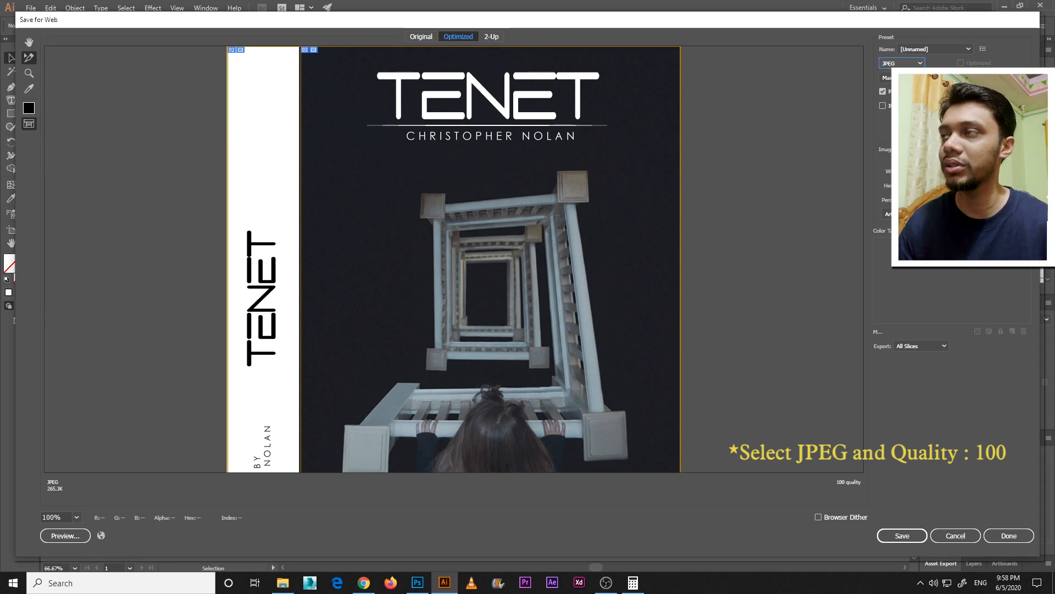
{"action": "left_click", "coordinate": [902, 536]}
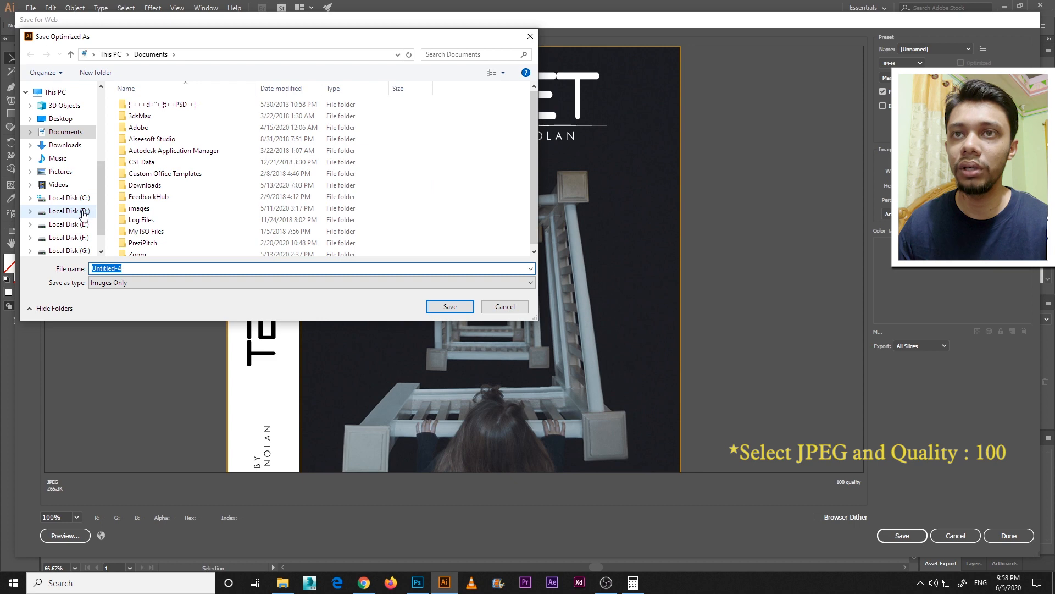
Create a folder named Book on Local Disk (D:) and save the sliced images in it
{"action": "left_click", "coordinate": [83, 213]}
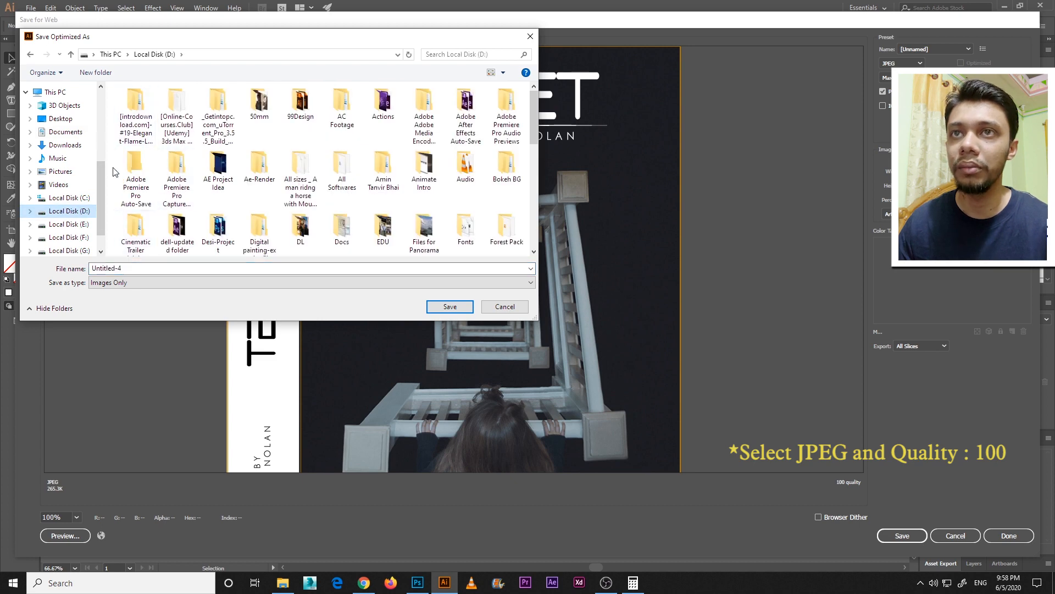
{"action": "right_click", "coordinate": [113, 172]}
{"action": "mouse_move", "coordinate": [181, 273]}
{"action": "left_click", "coordinate": [248, 271]}
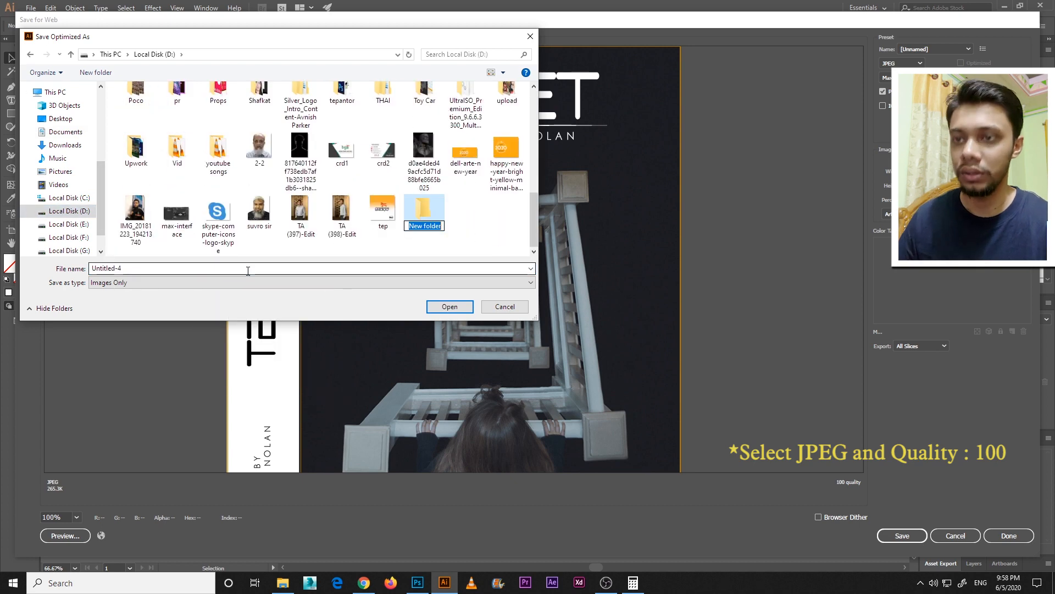
{"action": "type", "text": "Book"}
{"action": "key", "text": "Return"}
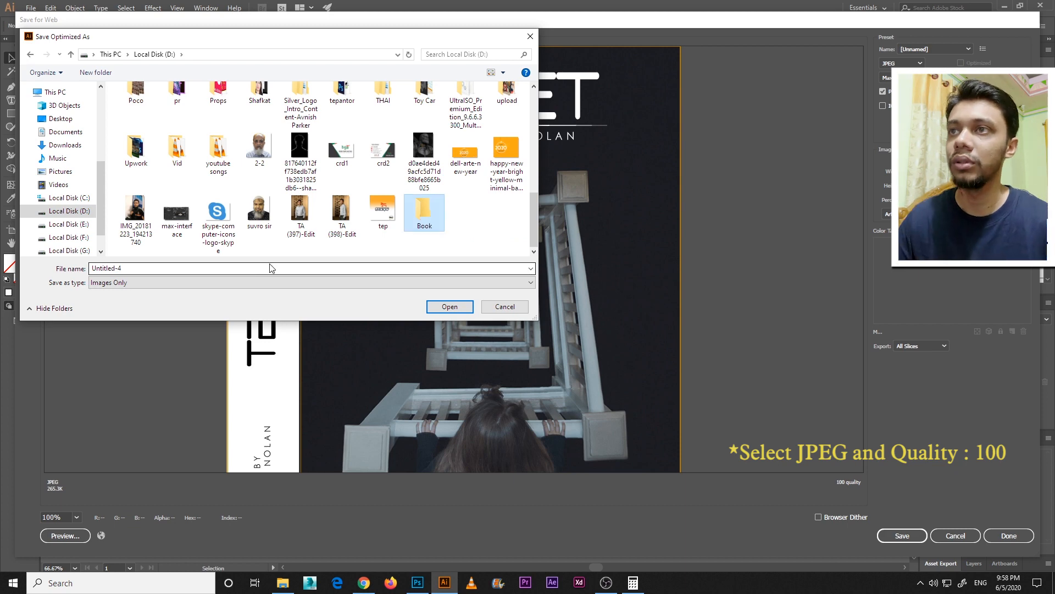
{"action": "left_click", "coordinate": [449, 306]}
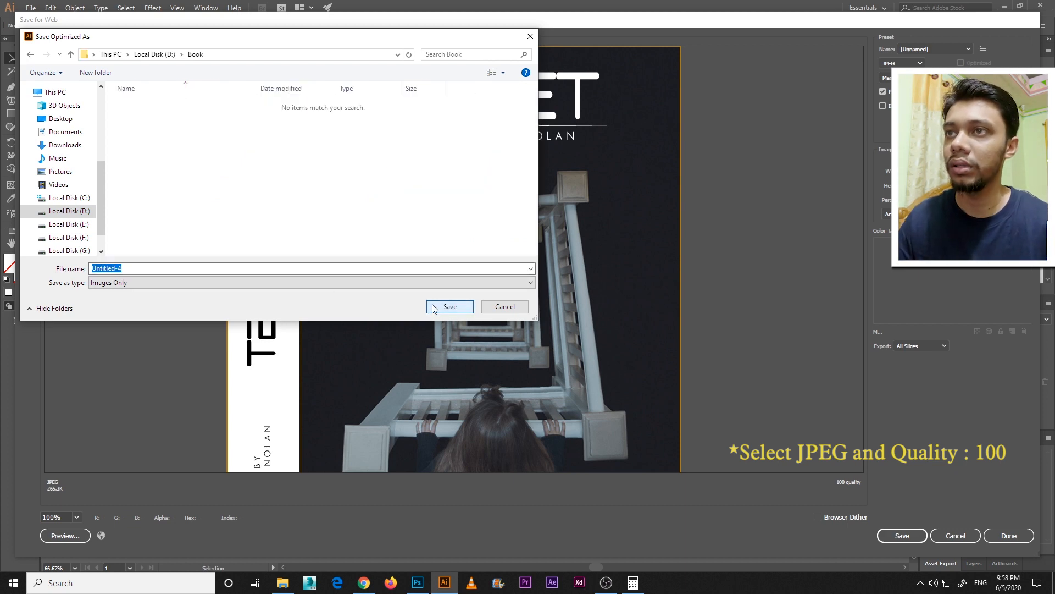
{"action": "left_click", "coordinate": [461, 306]}
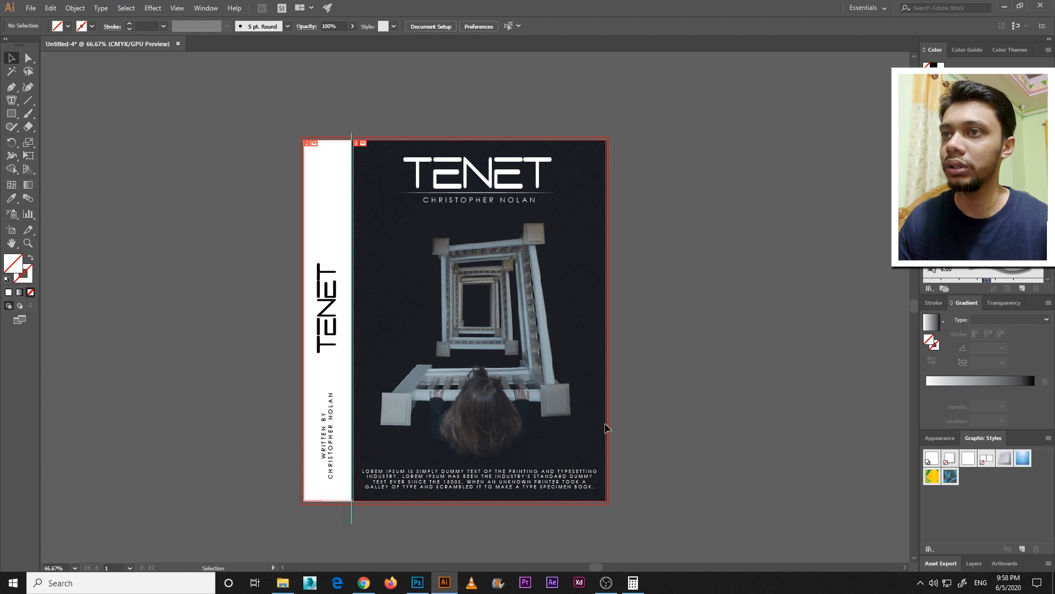
Switch to File Explorer and open the images folder inside Book on Local Disk (D:)
{"action": "left_click", "coordinate": [417, 582]}
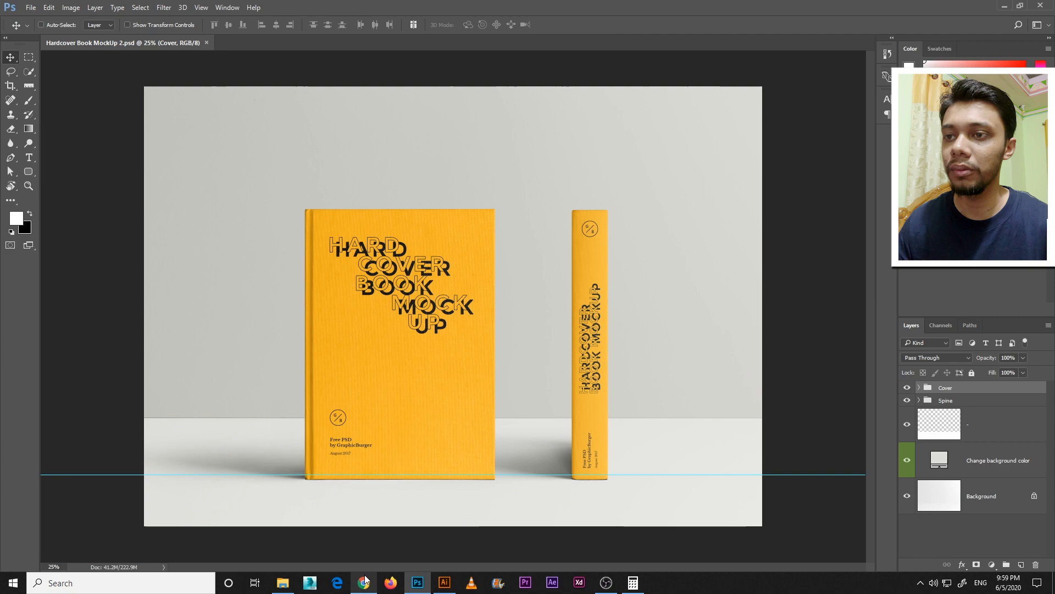
{"action": "left_click", "coordinate": [283, 583]}
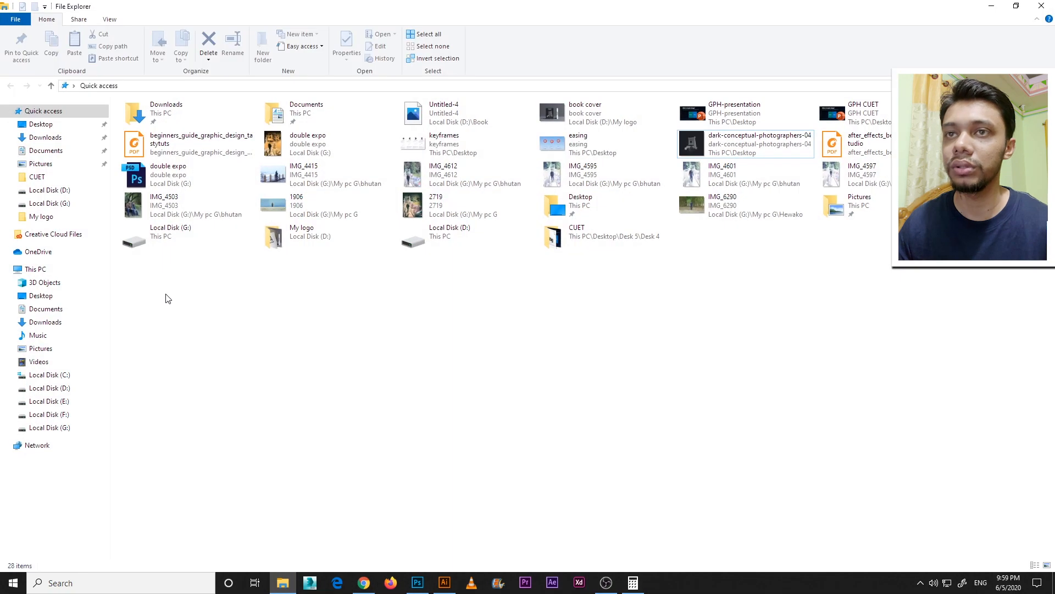
{"action": "left_click", "coordinate": [49, 388]}
{"action": "key", "text": "b"}
{"action": "key", "text": "b"}
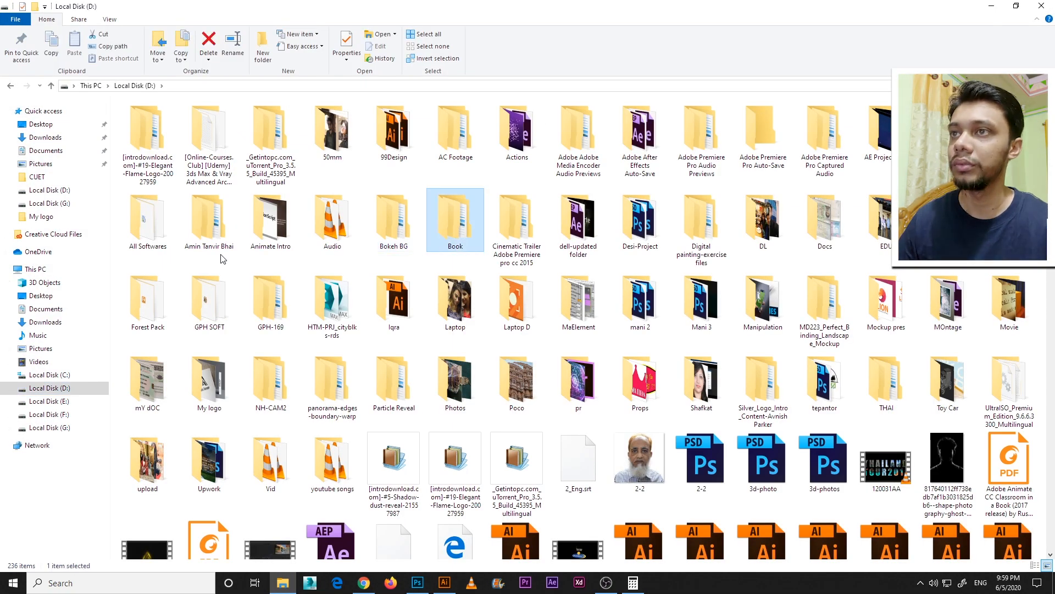
{"action": "double_click", "coordinate": [474, 215]}
{"action": "double_click", "coordinate": [141, 120]}
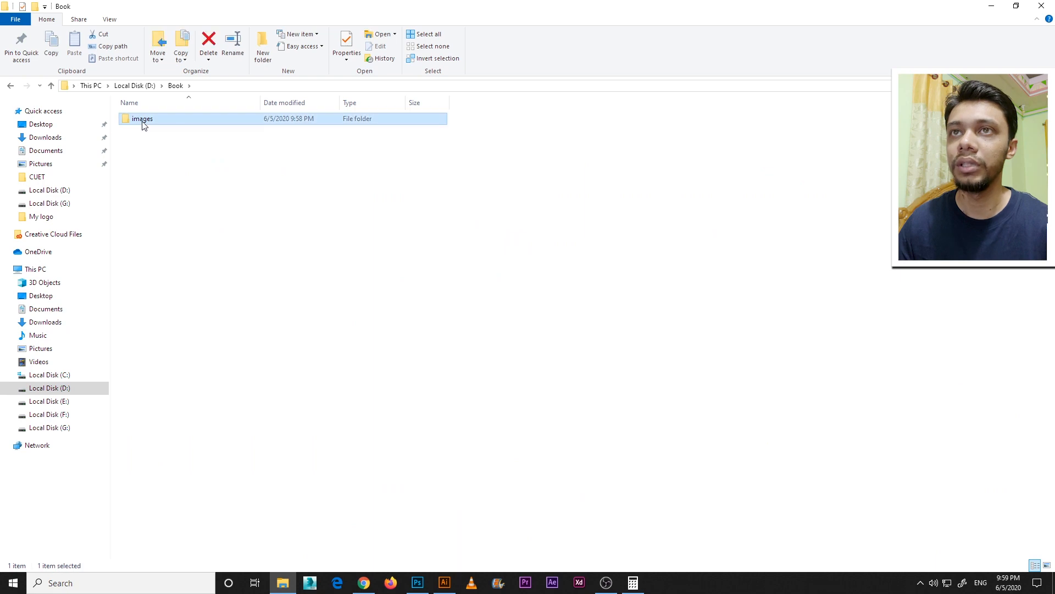
Preview the exported spine and front cover images, and close the image viewer
{"action": "double_click", "coordinate": [211, 147]}
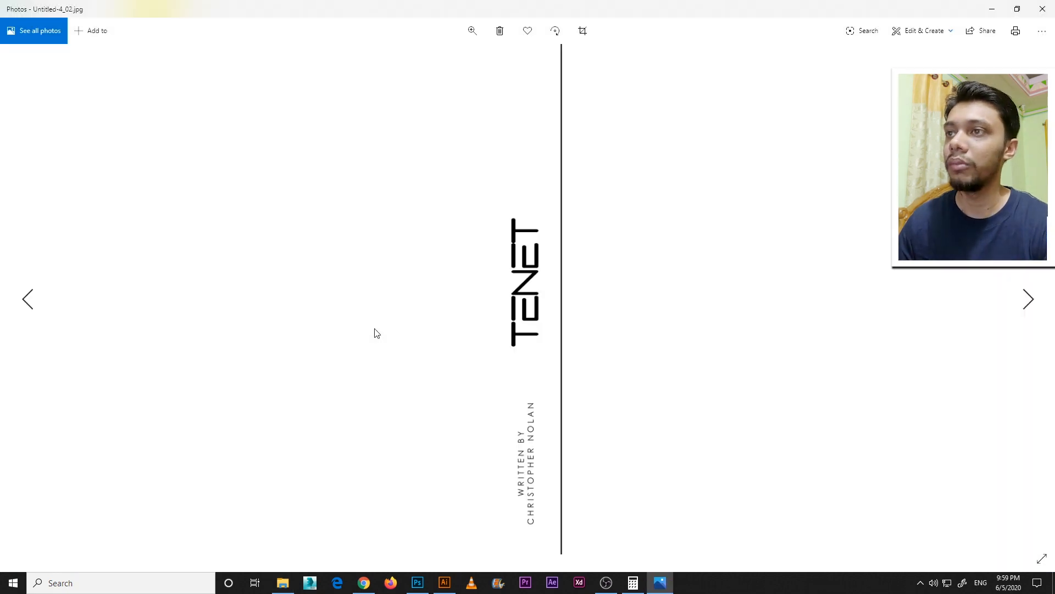
{"action": "key", "text": "Right"}
{"action": "key", "text": "Left"}
{"action": "key", "text": "Right"}
{"action": "left_click", "coordinate": [1052, 4]}
Switch to Photoshop and open the contents of the "Your design here" smart object in the mockup's Cover group
{"action": "left_click", "coordinate": [418, 585]}
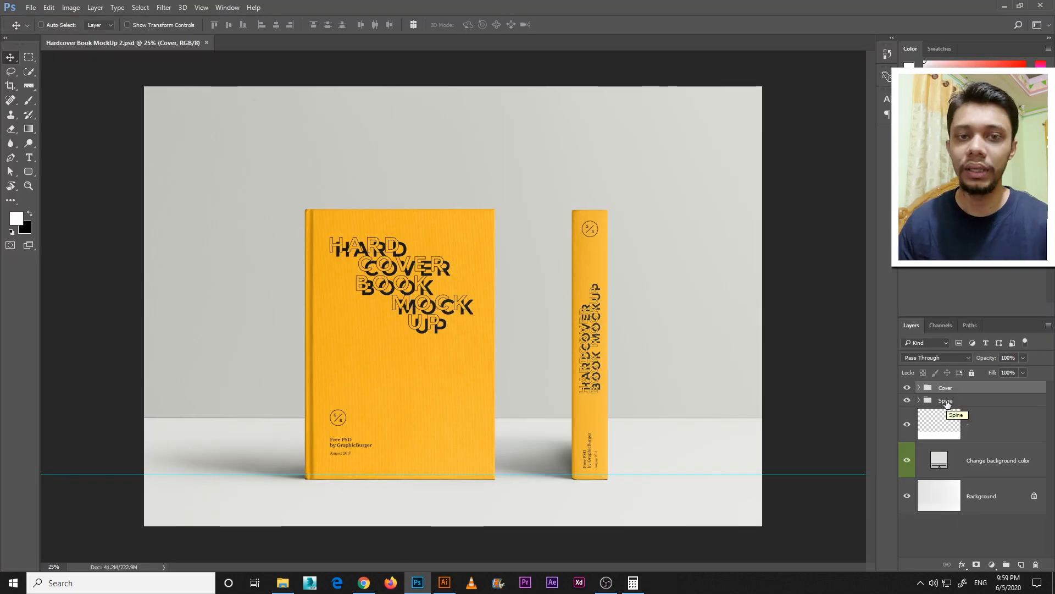
{"action": "left_click", "coordinate": [919, 388]}
{"action": "left_click", "coordinate": [1041, 457]}
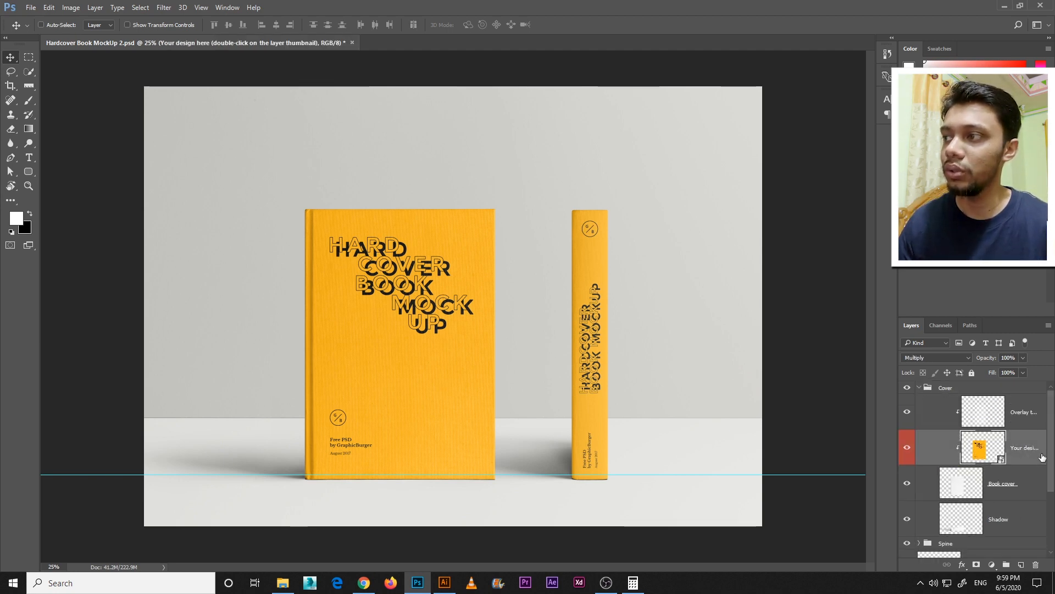
{"action": "double_click", "coordinate": [982, 452]}
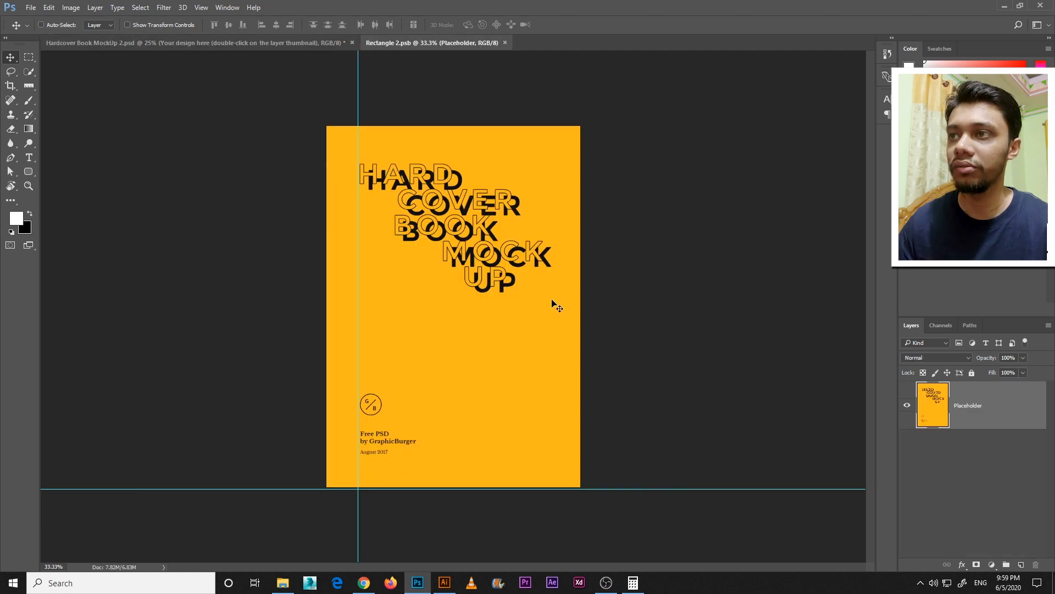
{"action": "left_click", "coordinate": [282, 582]}
{"action": "left_click_drag", "start_coordinate": [264, 129], "coordinate": [424, 367]}
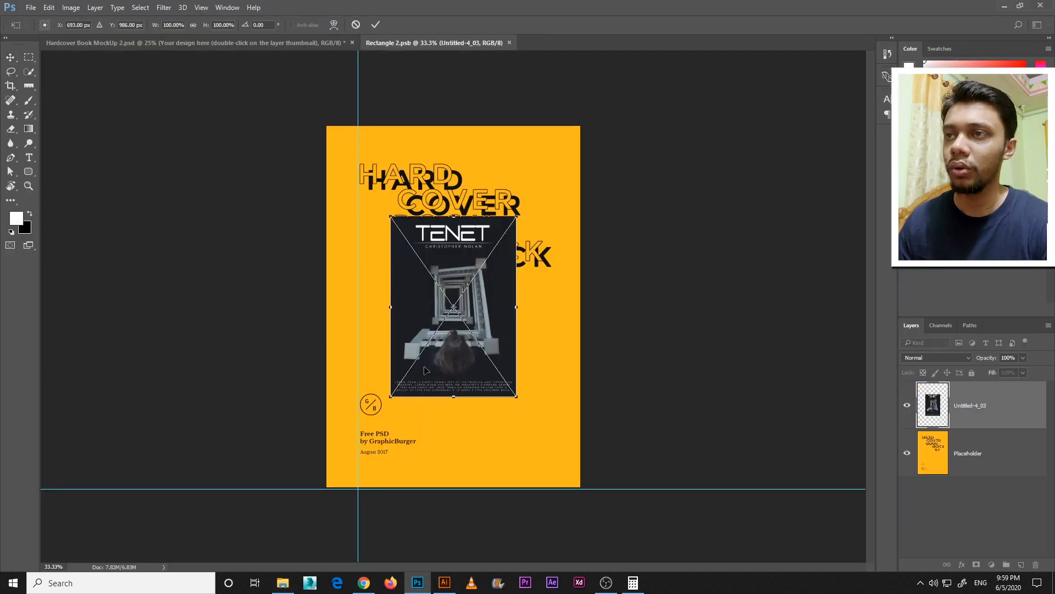
{"action": "key", "text": "Escape"}
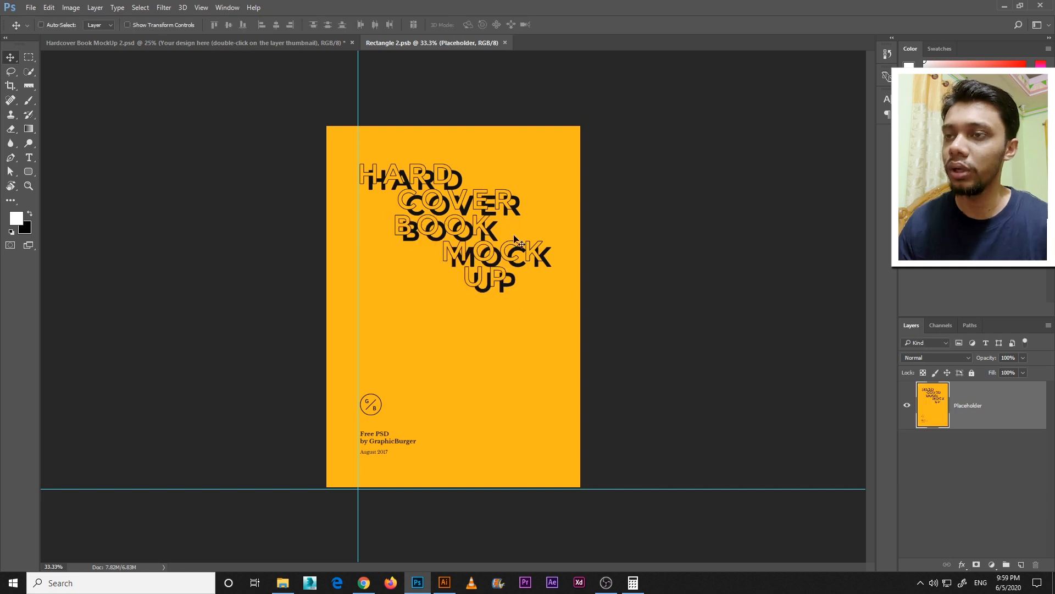
Open Untitled-4_03.jpg as a separate document and move its image onto the centre of the yellow cover in Rectangle 2.psb
{"action": "left_click", "coordinate": [282, 583]}
{"action": "left_click_drag", "start_coordinate": [264, 146], "coordinate": [547, 49]}
{"action": "left_click_drag", "start_coordinate": [415, 221], "coordinate": [457, 301]}
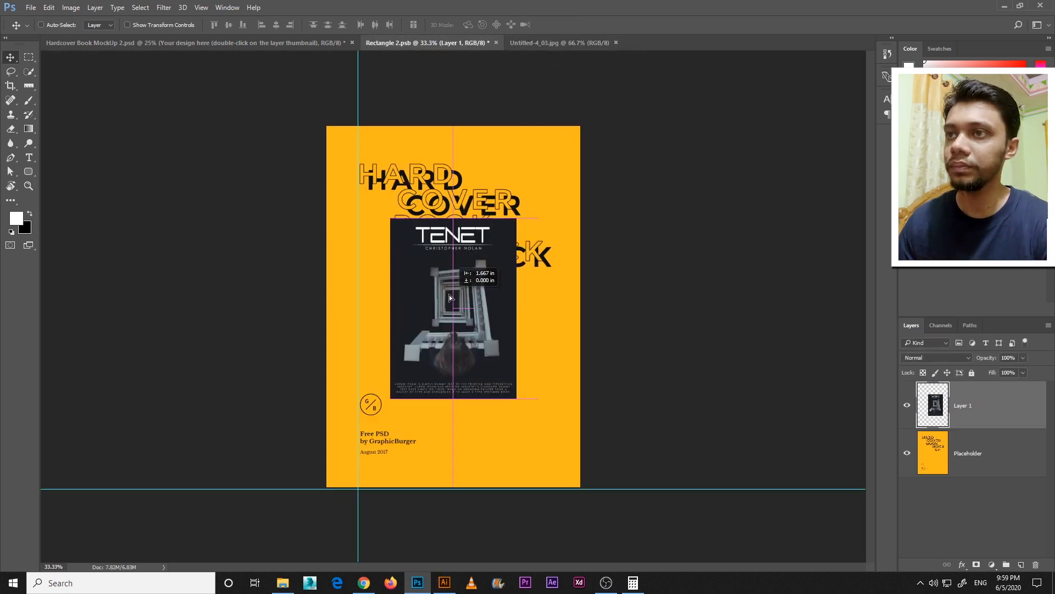
Convert the front cover image layer to a smart object and scale it to about 201% to cover the whole placeholder
{"action": "right_click", "coordinate": [997, 397]}
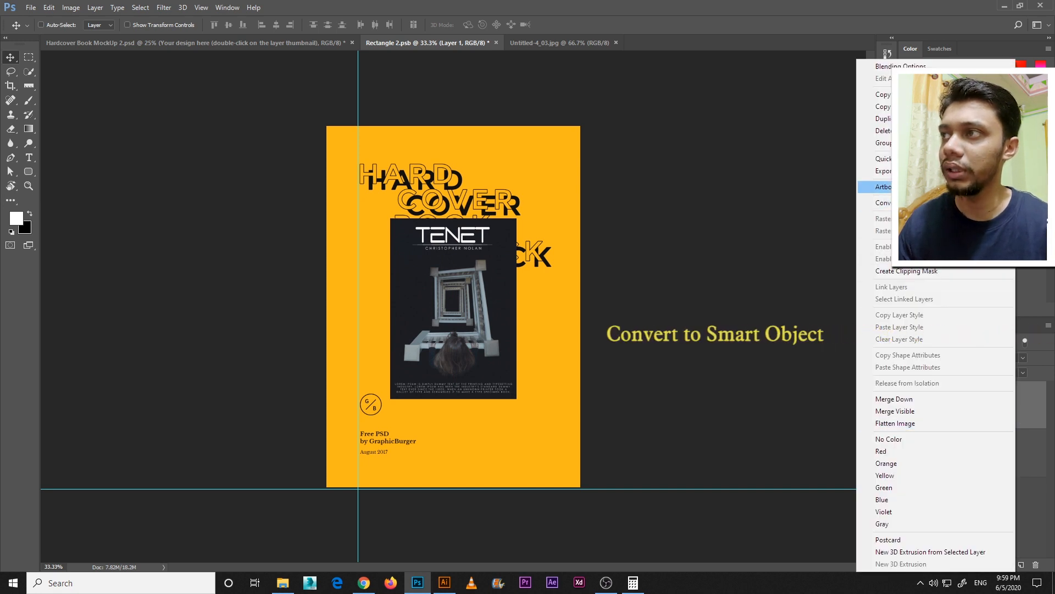
{"action": "left_click", "coordinate": [935, 203]}
{"action": "key", "text": "ctrl+t"}
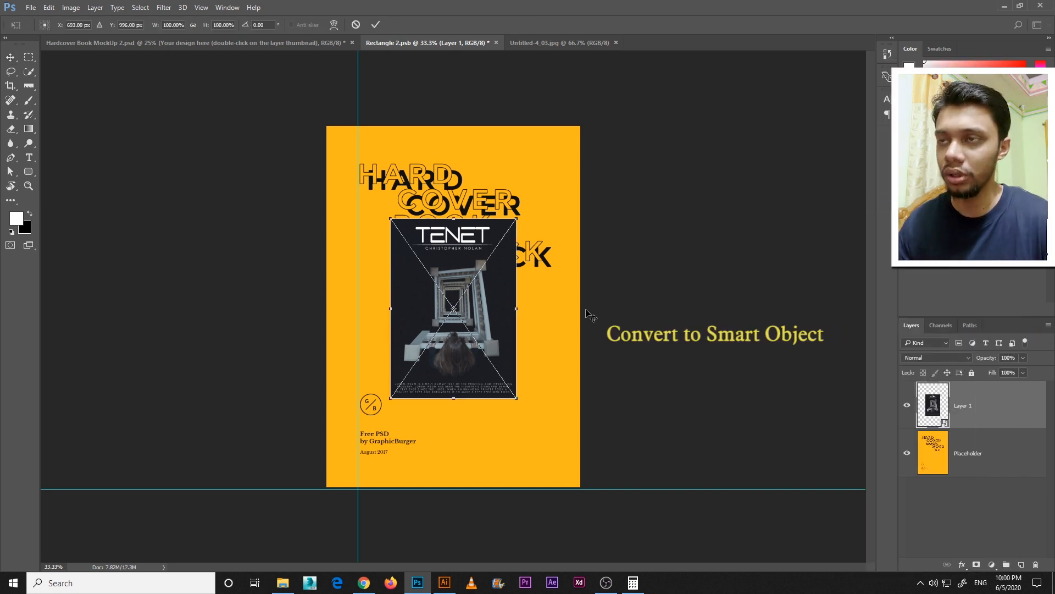
{"action": "left_click_drag", "start_coordinate": [524, 397], "coordinate": [585, 488]}
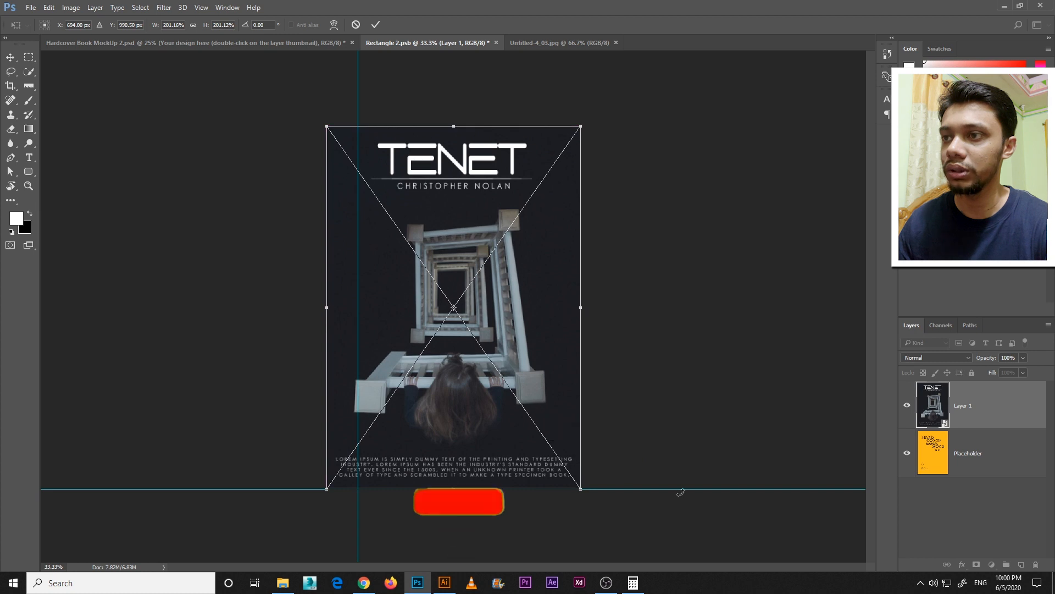
{"action": "key", "text": "Return"}
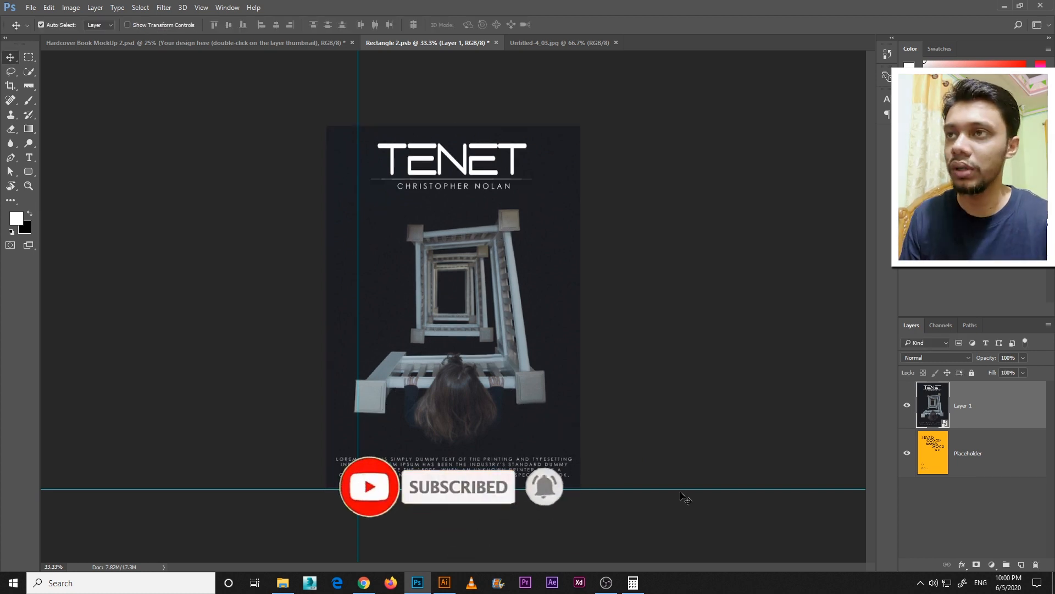
Save the edited cover smart object and return to Hardcover Book MockUp 2.psd to examine the updated front cover
{"action": "key", "text": "ctrl+s"}
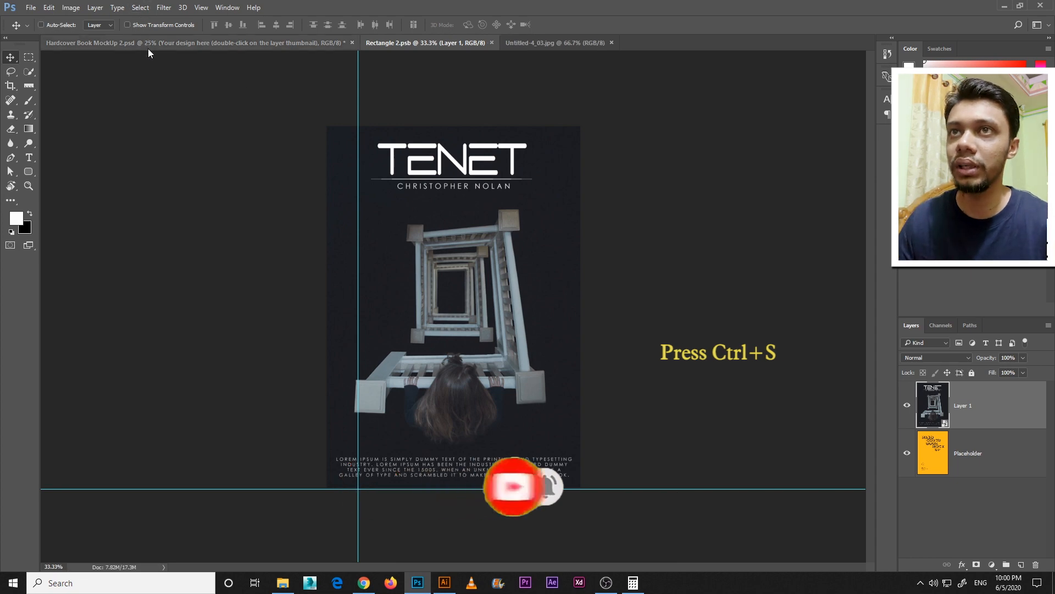
{"action": "left_click", "coordinate": [151, 48]}
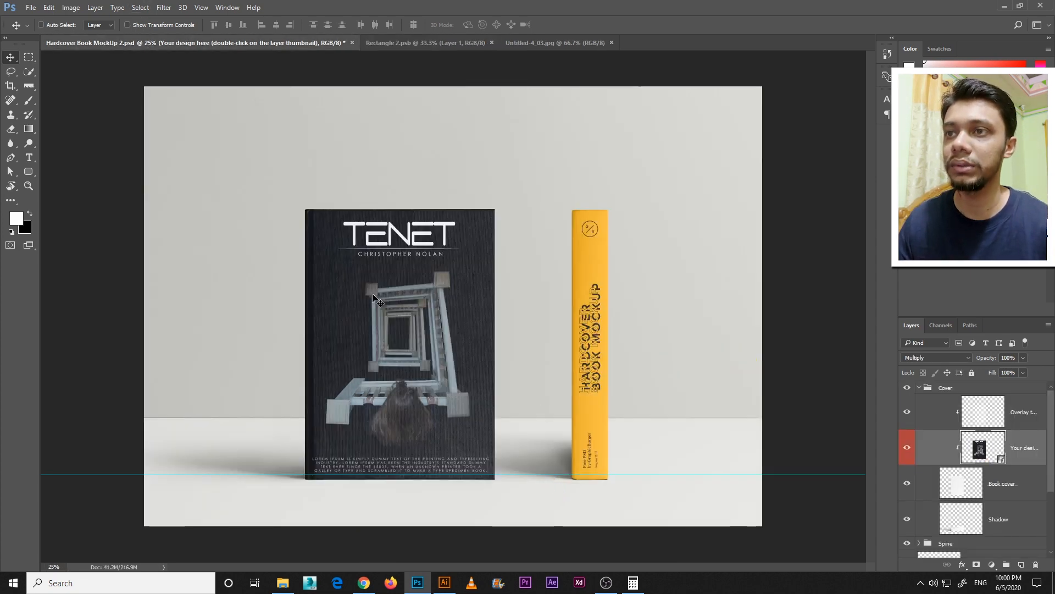
{"action": "key", "text": "ctrl+equal"}
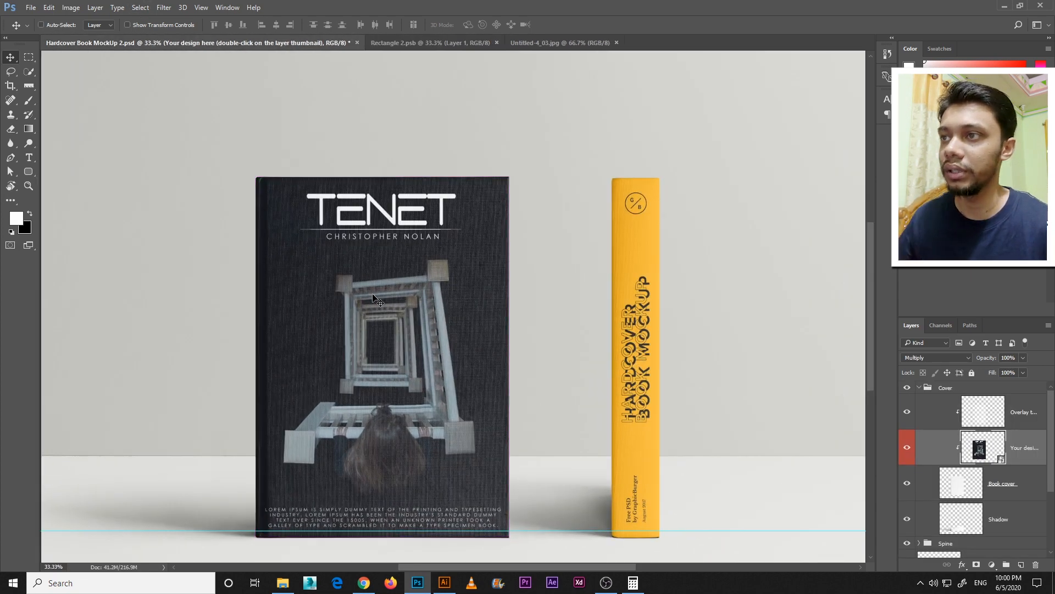
{"action": "left_click_drag", "start_coordinate": [512, 289], "coordinate": [470, 235]}
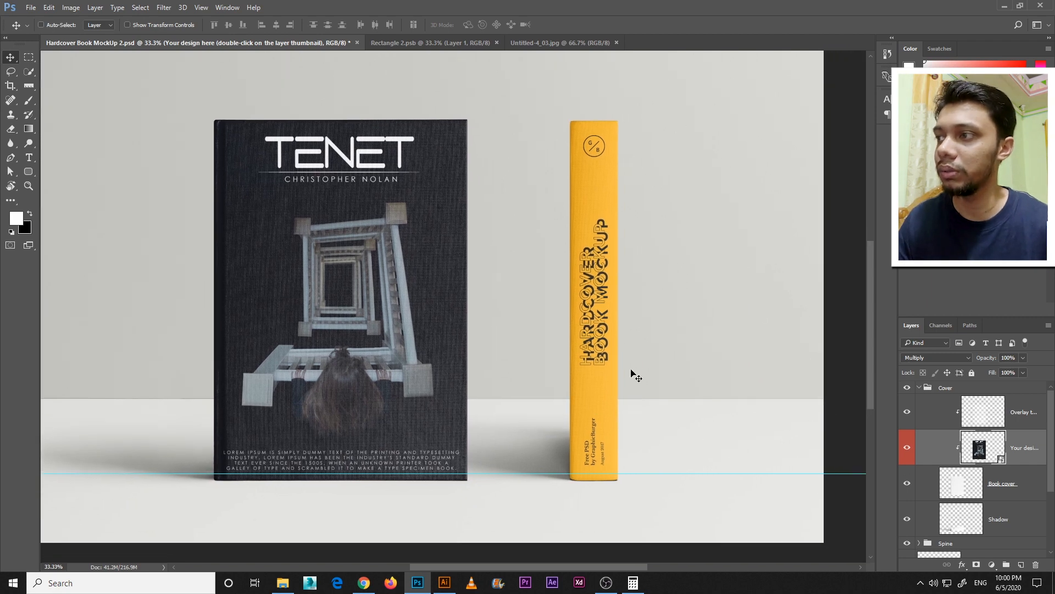
Collapse the Cover group, expand the Spine group and open the contents of its "Your design here" smart object
{"action": "left_click", "coordinate": [924, 389]}
{"action": "left_click", "coordinate": [920, 388]}
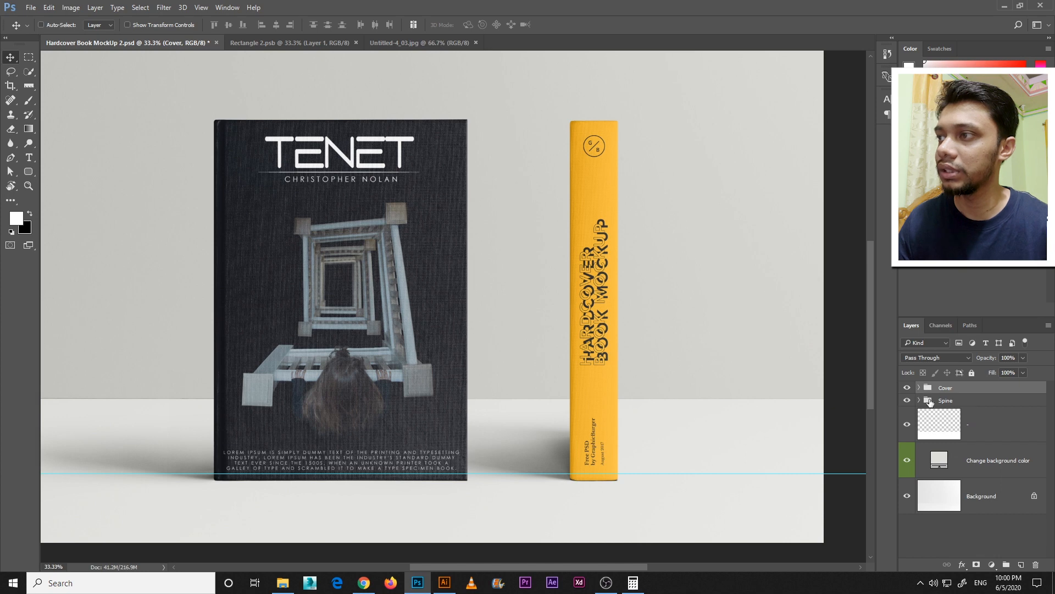
{"action": "left_click", "coordinate": [929, 402]}
{"action": "left_click", "coordinate": [919, 400]}
{"action": "left_click", "coordinate": [980, 457]}
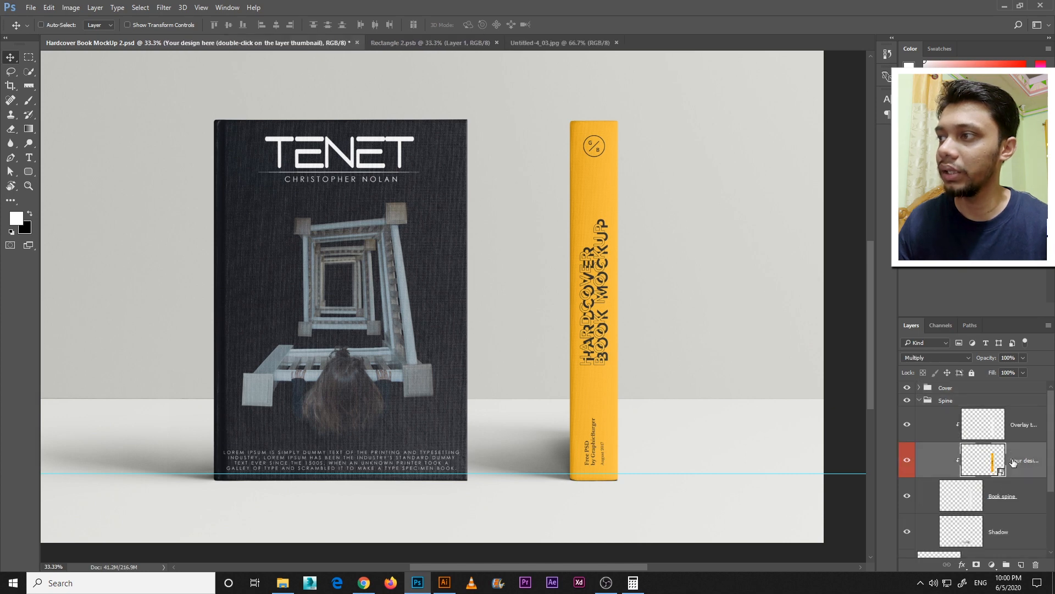
{"action": "double_click", "coordinate": [983, 462]}
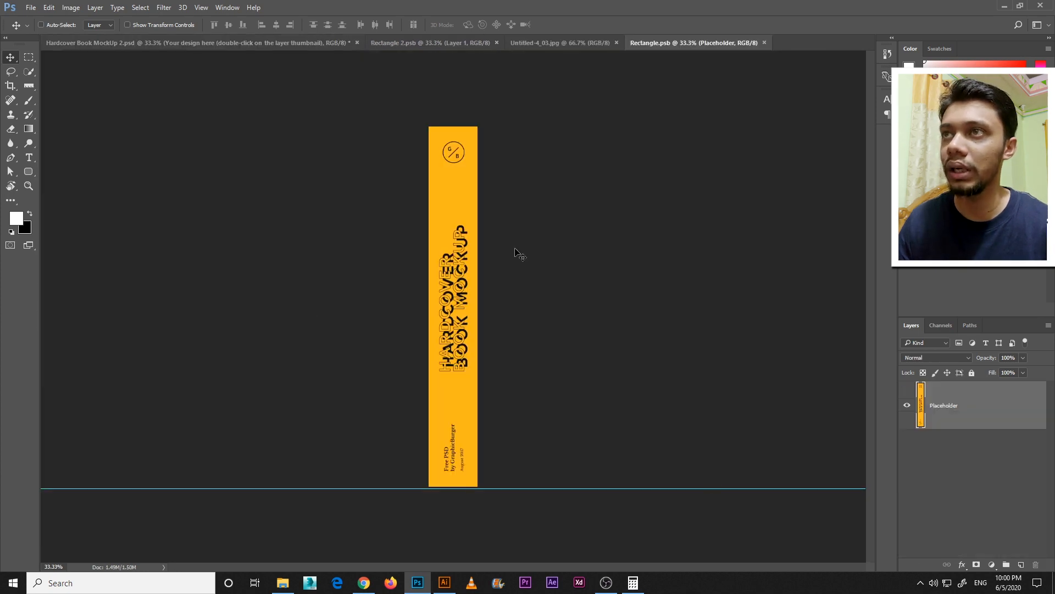
Open Untitled-4_02.jpg, move its image onto the yellow spine in Rectangle.psb, and convert the new layer to a smart object
{"action": "left_click", "coordinate": [282, 582]}
{"action": "left_click_drag", "start_coordinate": [205, 129], "coordinate": [790, 44]}
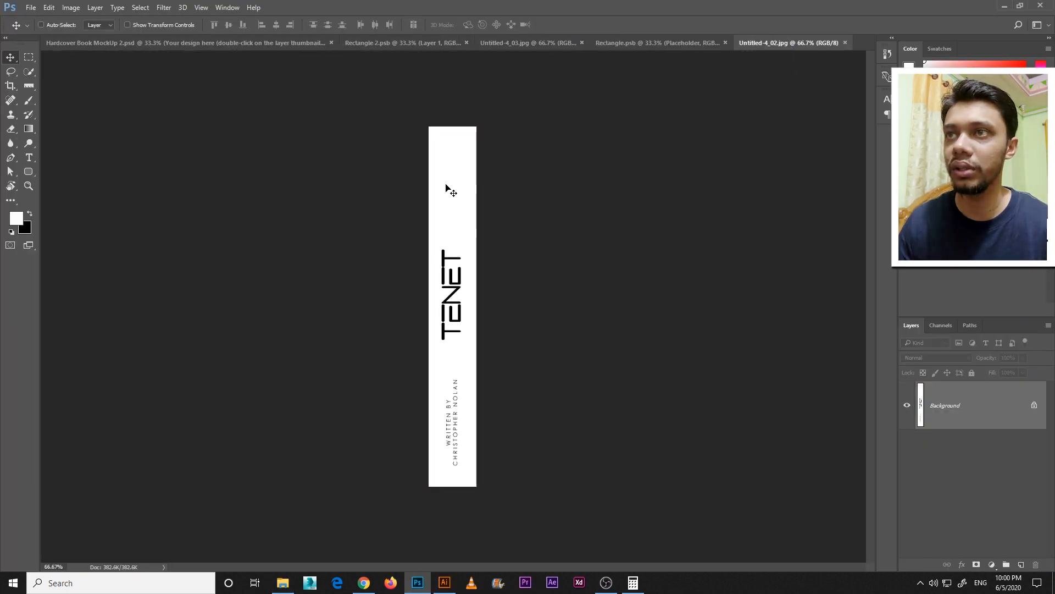
{"action": "left_click_drag", "start_coordinate": [671, 44], "coordinate": [456, 234]}
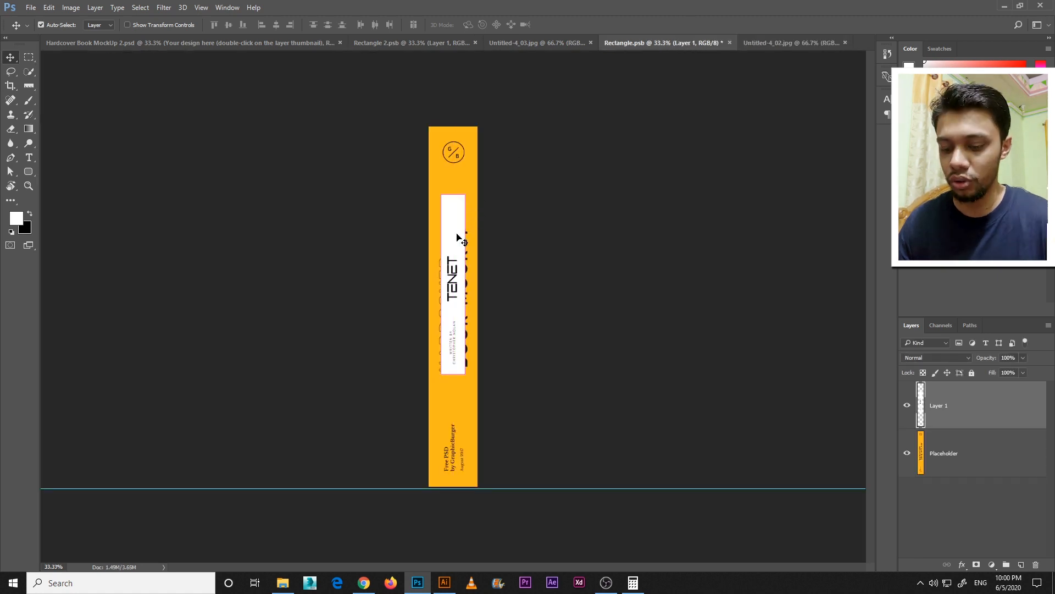
{"action": "right_click", "coordinate": [978, 405]}
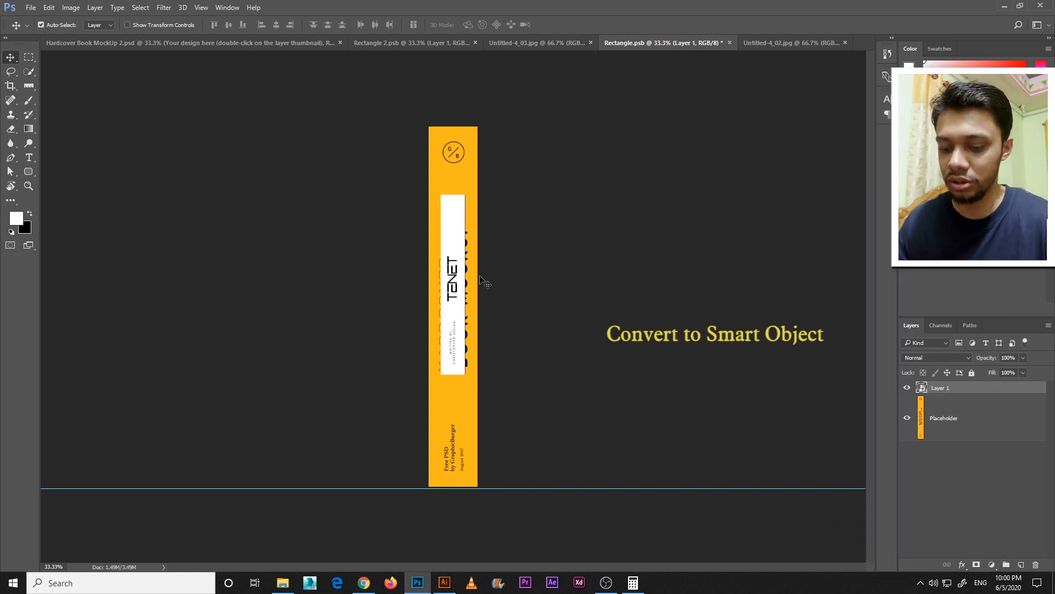
Scale the spine image layer to about 207.5% and position it to cover the whole yellow placeholder
{"action": "key", "text": "ctrl+t"}
{"action": "left_click_drag", "start_coordinate": [468, 375], "coordinate": [481, 454]}
{"action": "left_click_drag", "start_coordinate": [469, 394], "coordinate": [468, 425]}
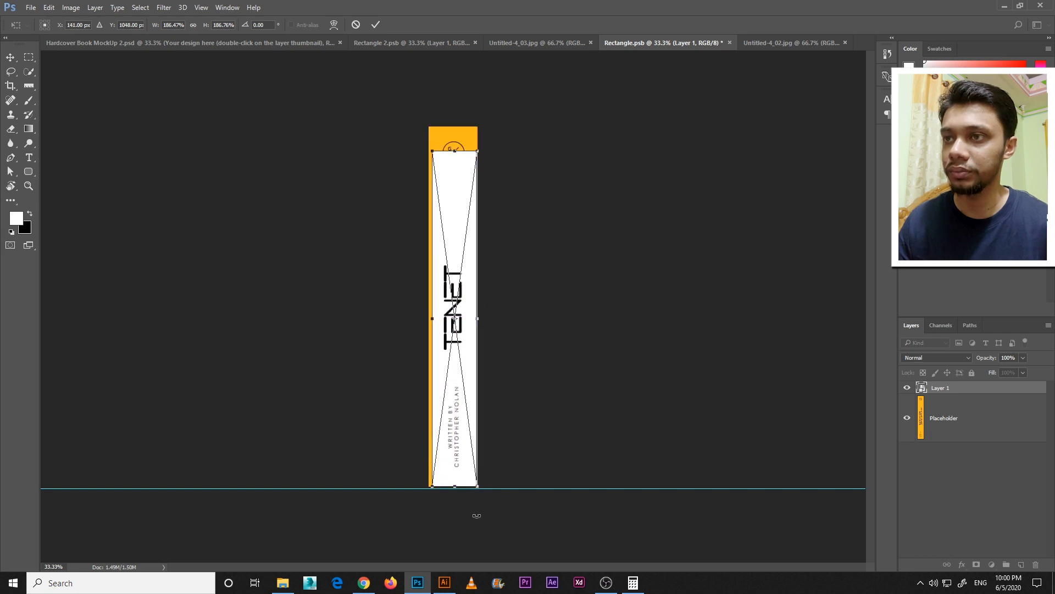
{"action": "left_click_drag", "start_coordinate": [454, 387], "coordinate": [471, 356]}
{"action": "mouse_move", "coordinate": [477, 484]}
{"action": "left_mouse_down"}
{"action": "mouse_move", "coordinate": [484, 479]}
{"action": "mouse_move", "coordinate": [484, 491]}
{"action": "left_mouse_up"}
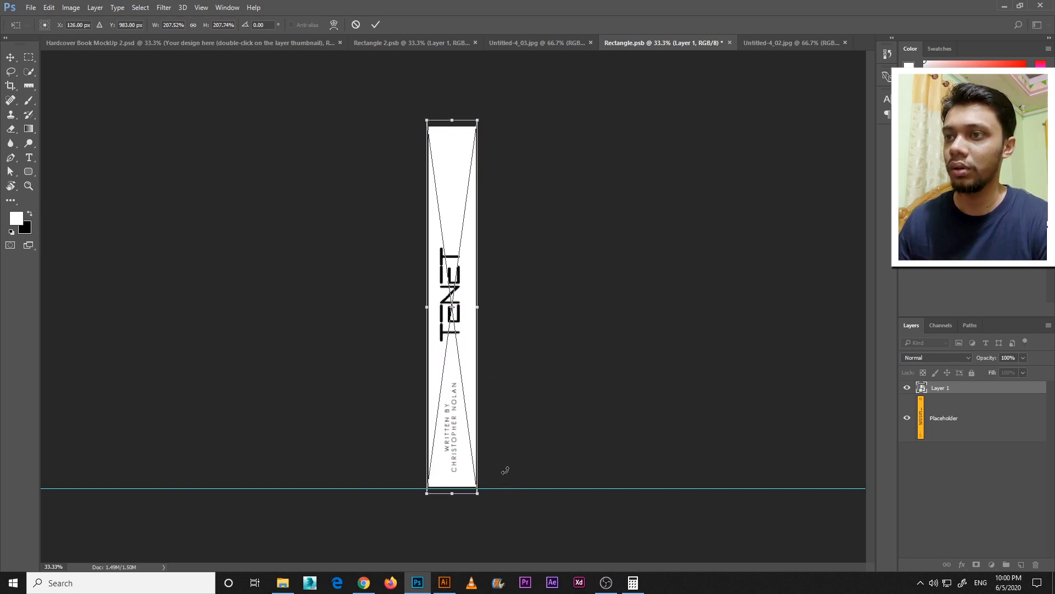
{"action": "key", "text": "Return"}
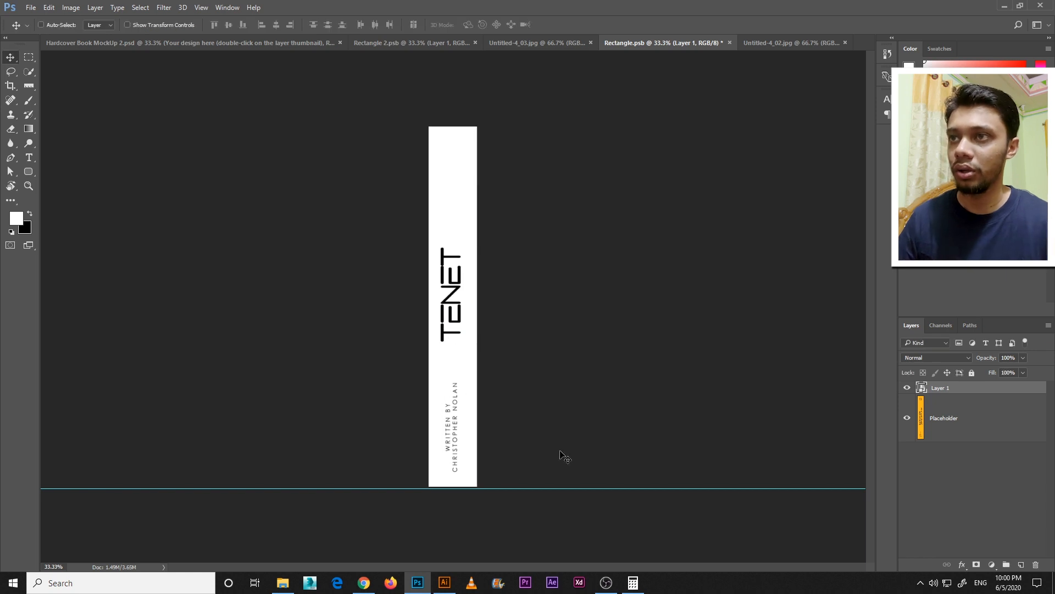
Save the edited spine smart object and return to Hardcover Book MockUp 2.psd to view the whole mockup
{"action": "key", "text": "ctrl+s"}
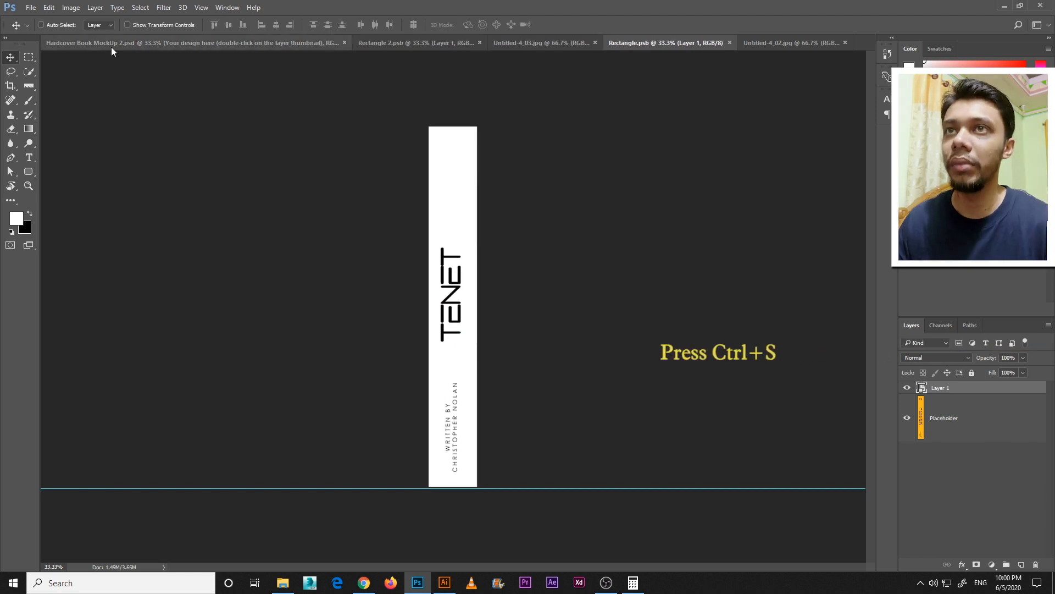
{"action": "left_click", "coordinate": [111, 44]}
{"action": "key", "text": "ctrl+minus"}
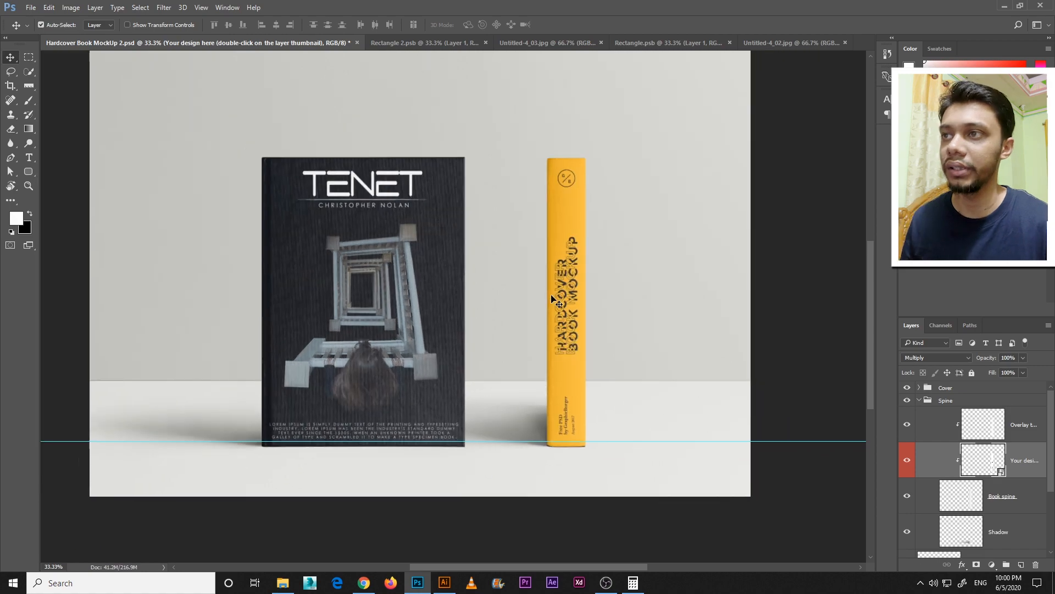
Set the mockup's "Change background color" fill layer to the mid grey 848688
{"action": "scroll", "coordinate": [985, 491], "scroll_direction": "down", "scroll_amount": 3}
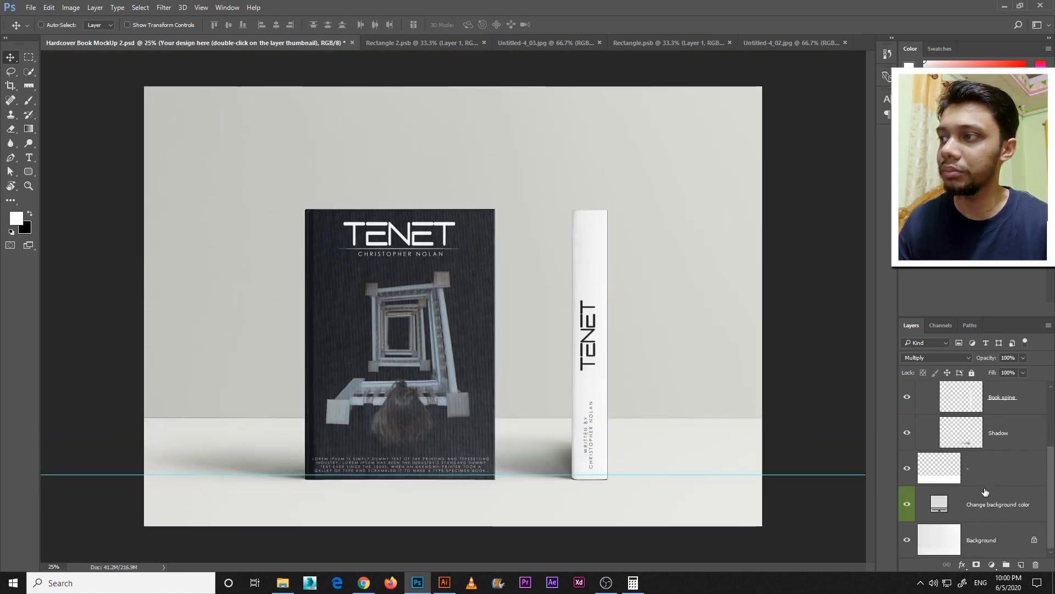
{"action": "left_click", "coordinate": [1012, 508]}
{"action": "double_click", "coordinate": [949, 511]}
{"action": "left_click_drag", "start_coordinate": [684, 113], "coordinate": [711, 114]}
{"action": "left_click", "coordinate": [672, 228]}
{"action": "left_click", "coordinate": [695, 255]}
{"action": "left_click", "coordinate": [713, 240]}
{"action": "left_click", "coordinate": [476, 268]}
{"action": "mouse_move", "coordinate": [645, 212]}
{"action": "left_mouse_down"}
{"action": "mouse_move", "coordinate": [627, 198]}
{"action": "mouse_move", "coordinate": [627, 220]}
{"action": "mouse_move", "coordinate": [629, 204]}
{"action": "left_mouse_up"}
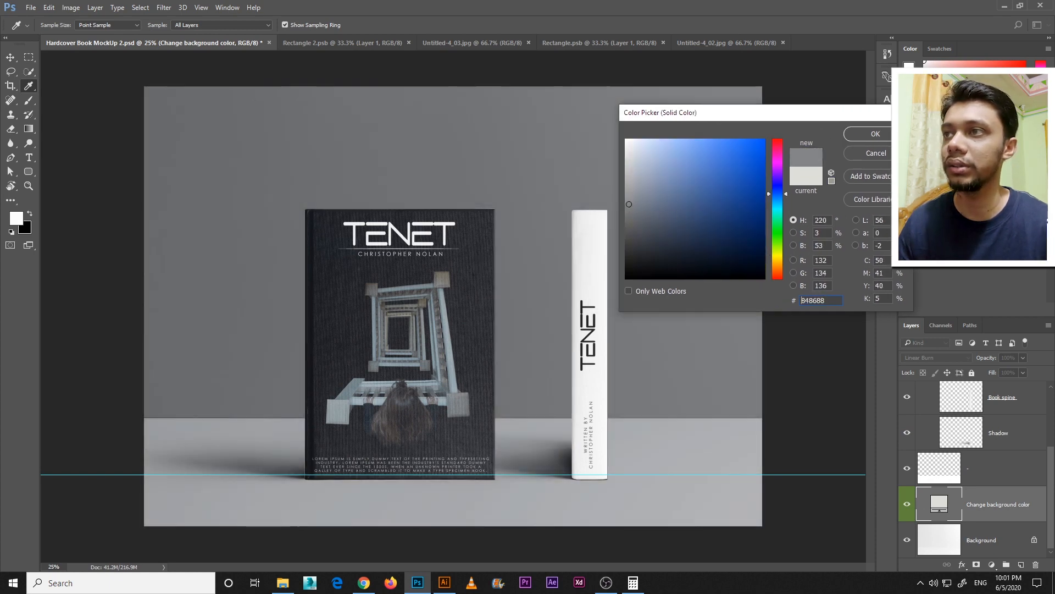
{"action": "left_click", "coordinate": [878, 137]}
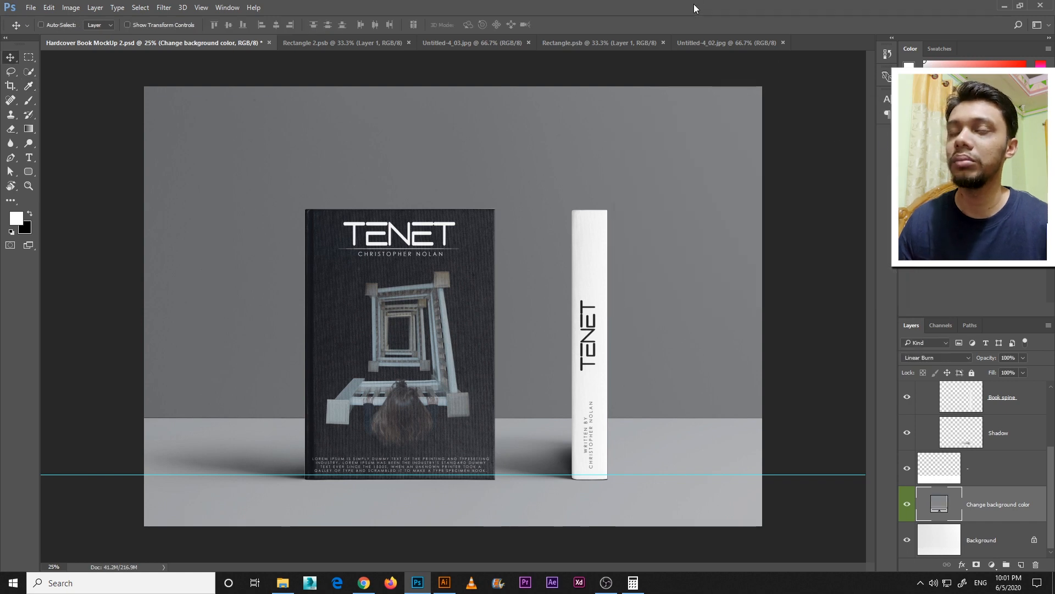